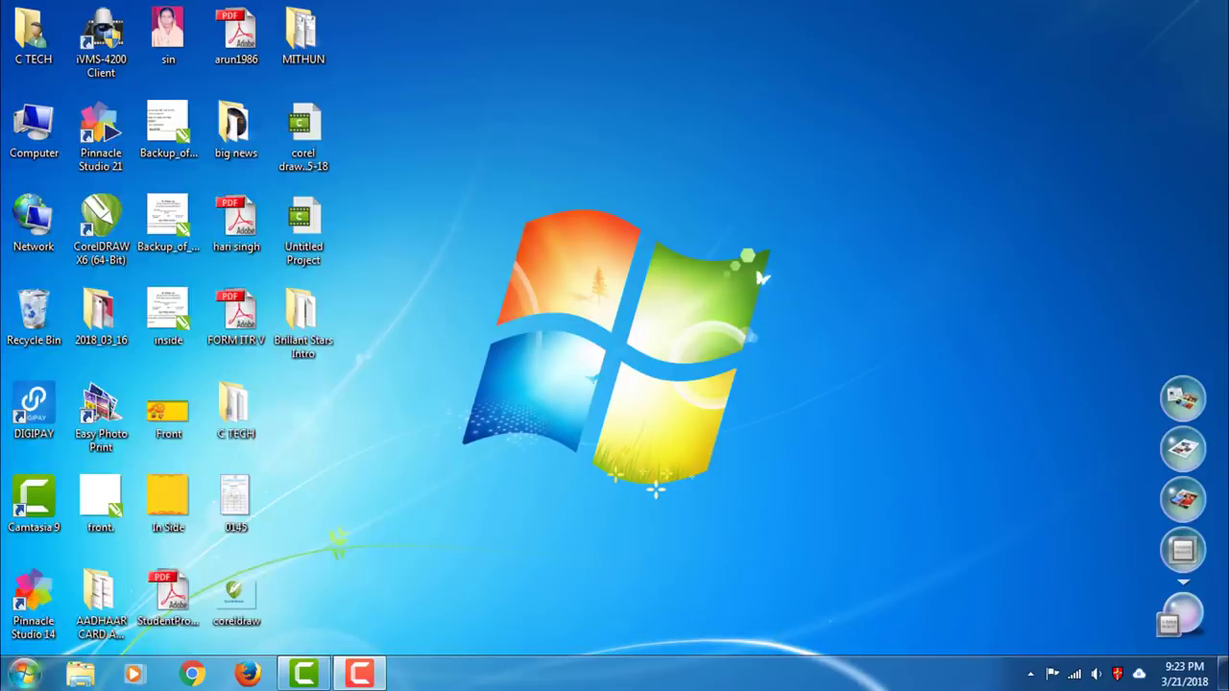
# Open the Start menu to find Microsoft Office Excel 2007
pyautogui.click(24, 673)
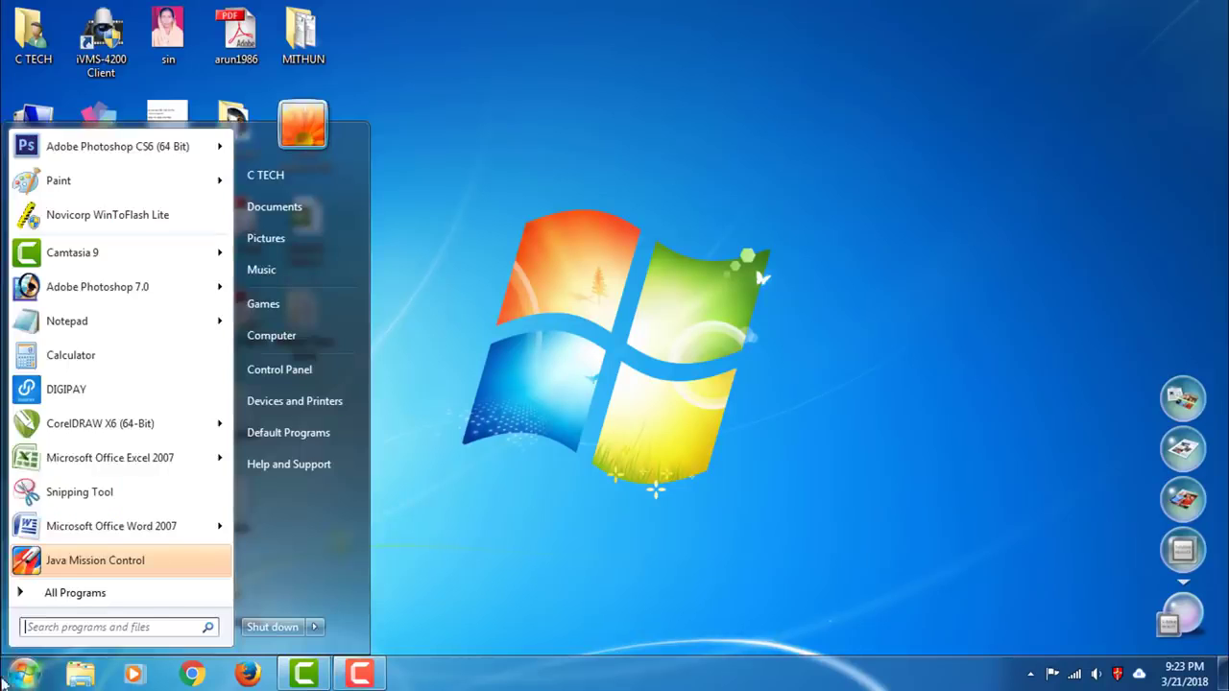
# Launch Excel 2007 and merge cells A1:L3 into a single title cell
pyautogui.click(96, 458)
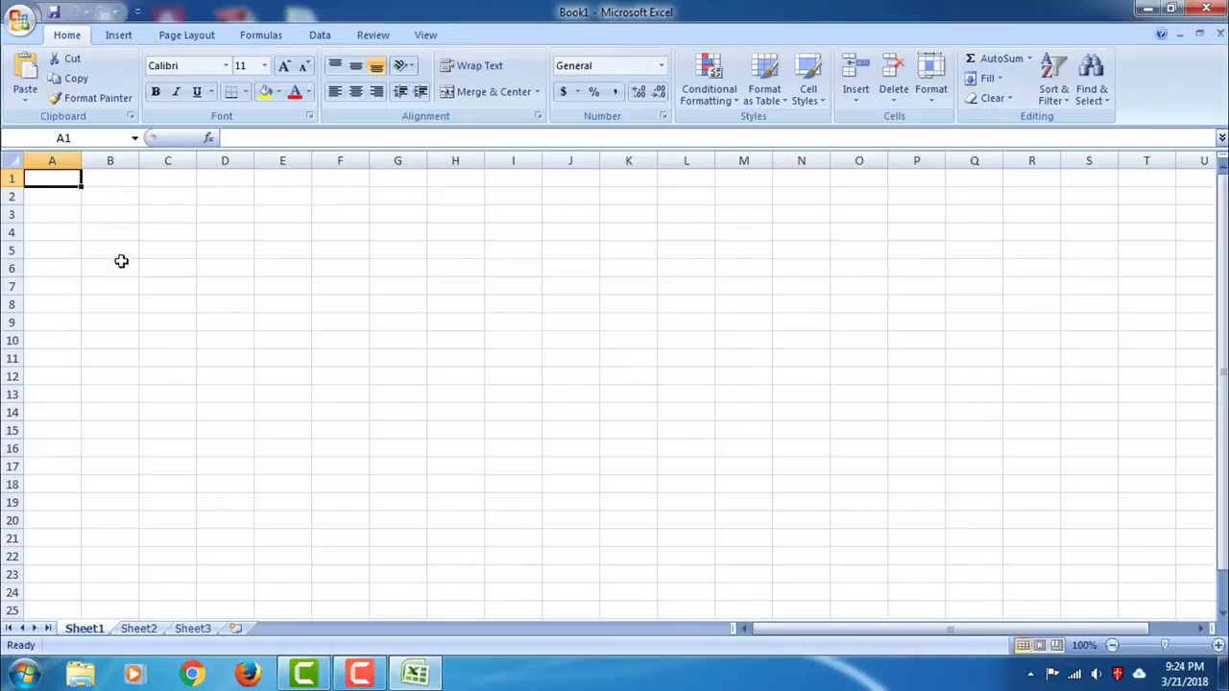
pyautogui.moveTo(52, 178)
pyautogui.mouseDown()
pyautogui.moveTo(54, 215)
pyautogui.moveTo(209, 219)
pyautogui.mouseUp()
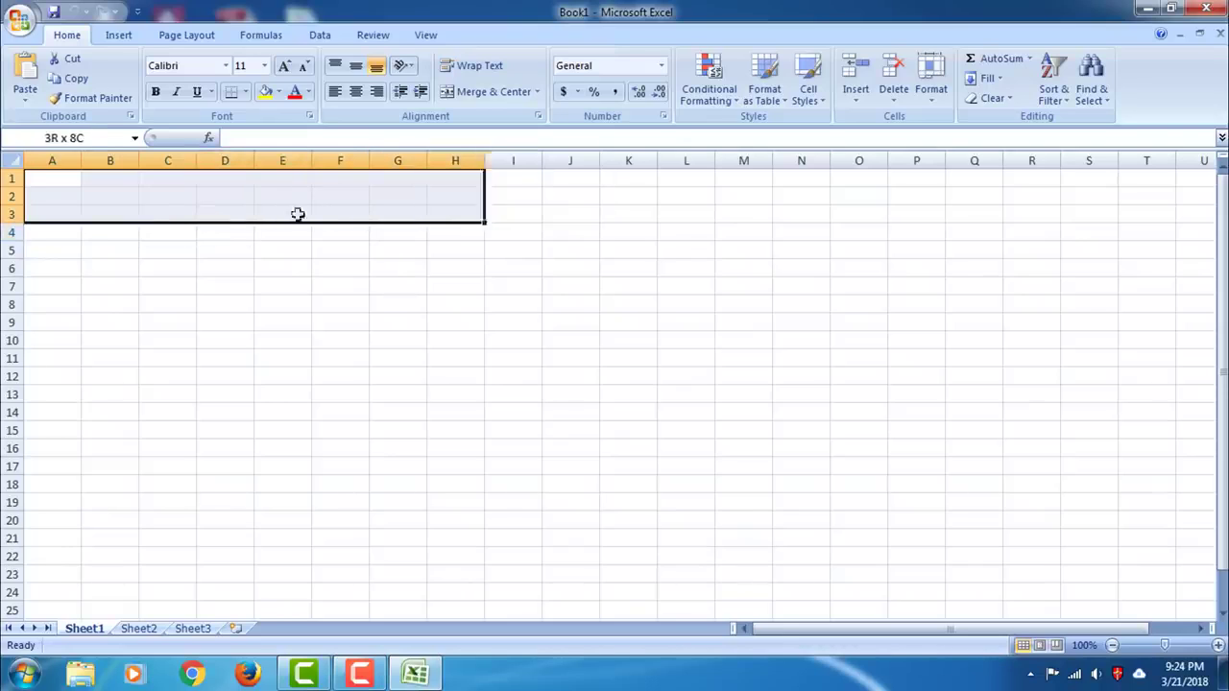
pyautogui.moveTo(209, 219)
pyautogui.mouseDown()
pyautogui.moveTo(117, 192)
pyautogui.moveTo(709, 205)
pyautogui.mouseUp()
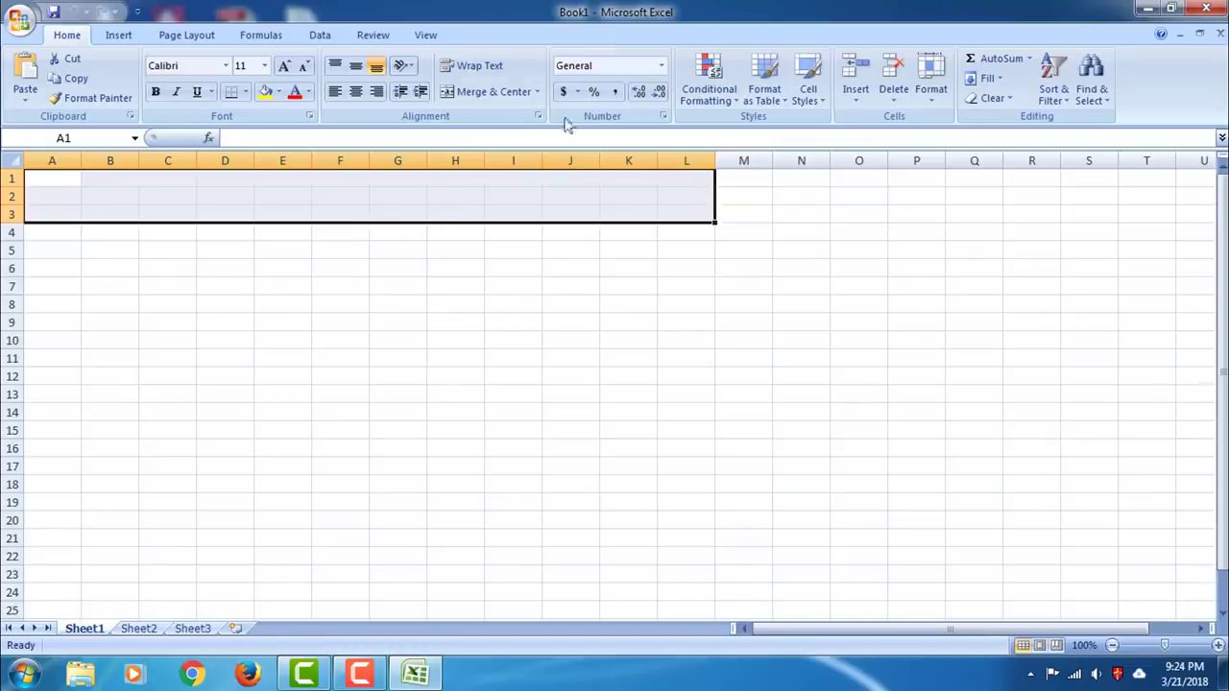
pyautogui.click(537, 91)
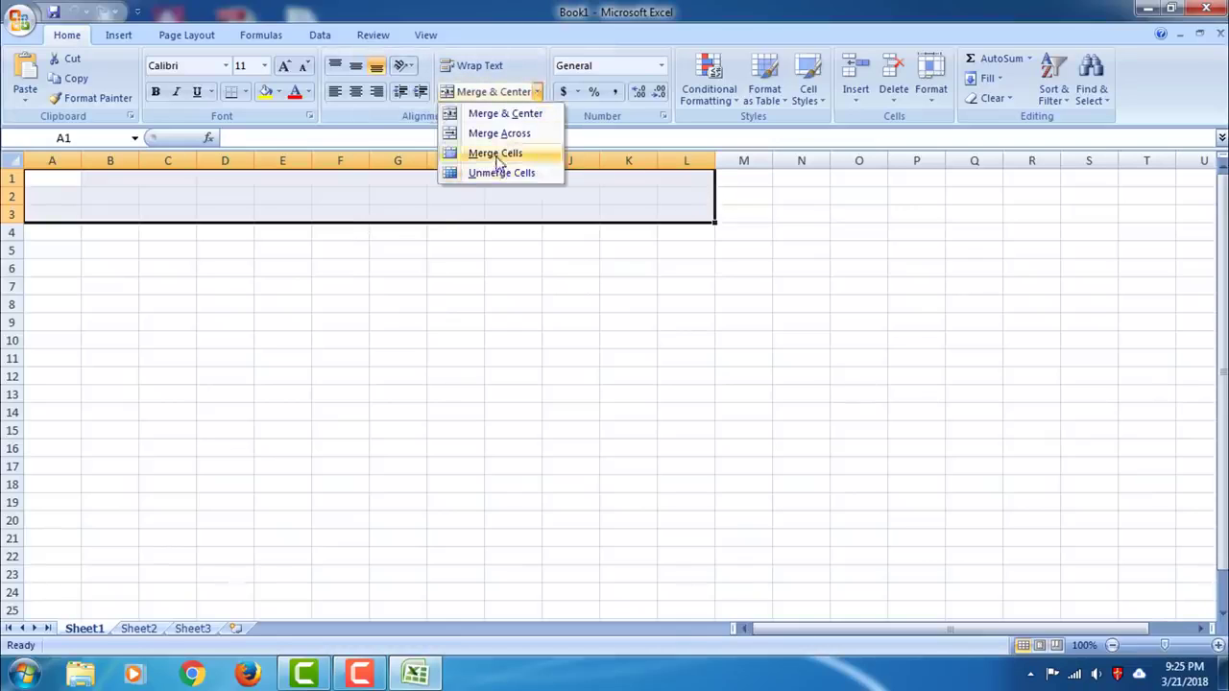
pyautogui.click(495, 153)
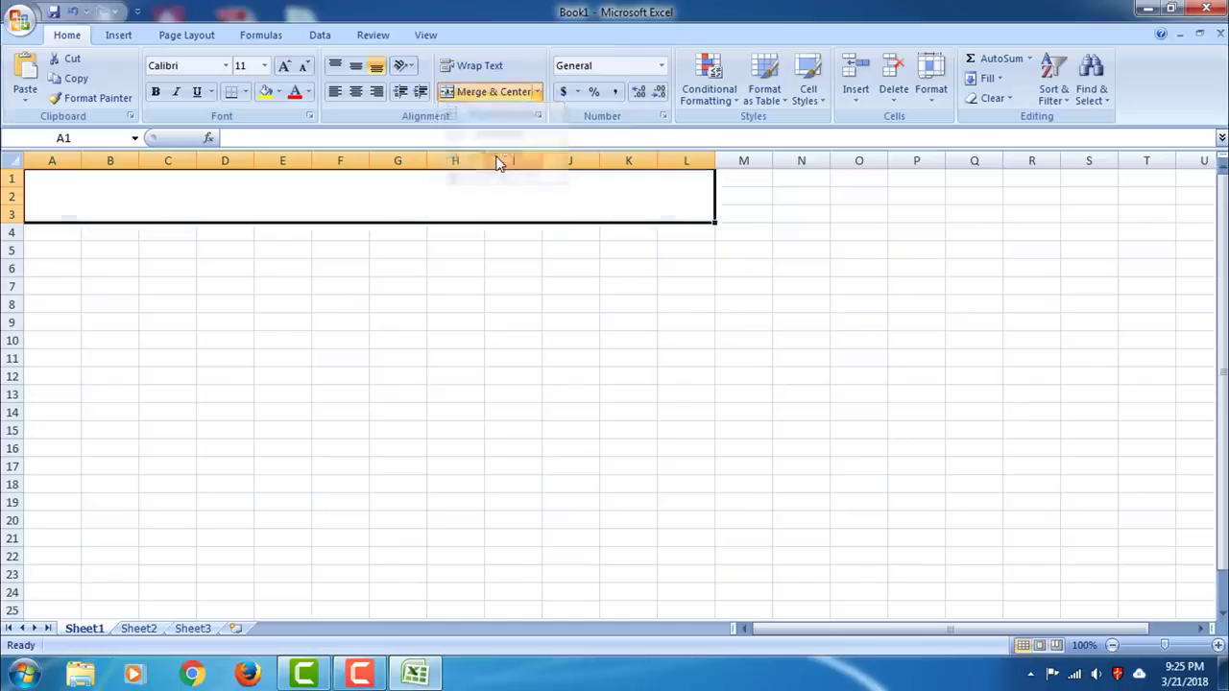
# Enter 'SALARY LIMITED COMPANY' in the merged A1:L3 cell, centred horizontally and vertically
pyautogui.doubleClick(269, 195)
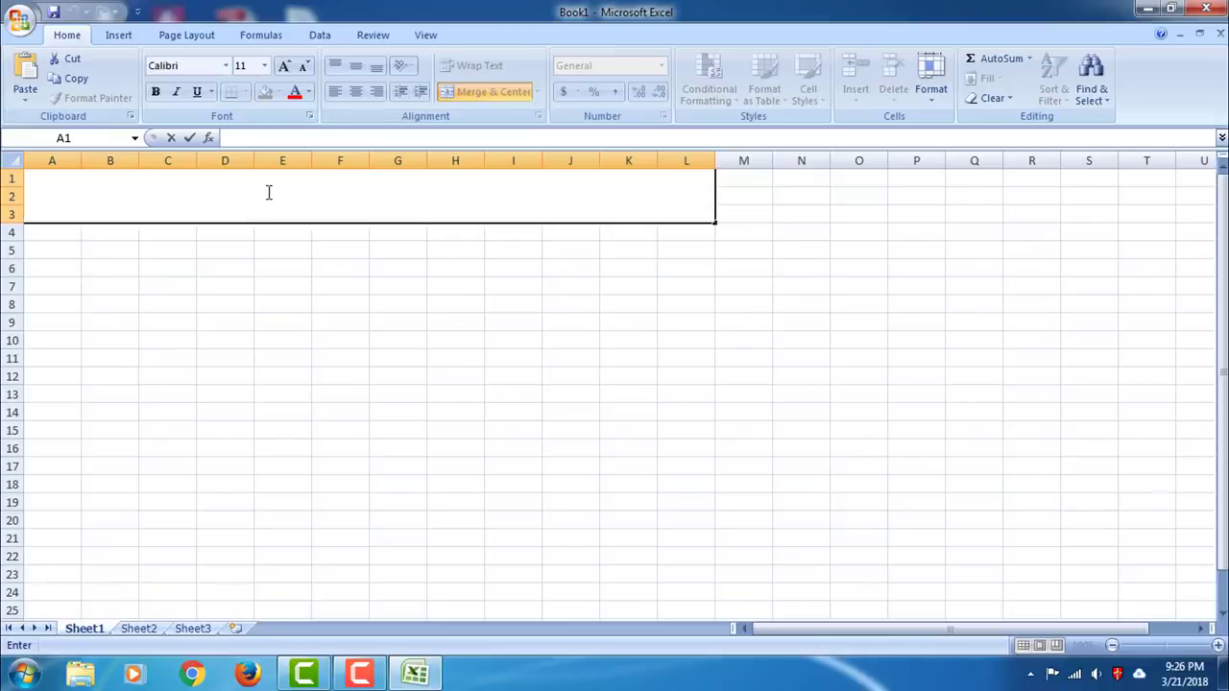
pyautogui.write('SALARY')
pyautogui.write(' LIMITED COMPANY')
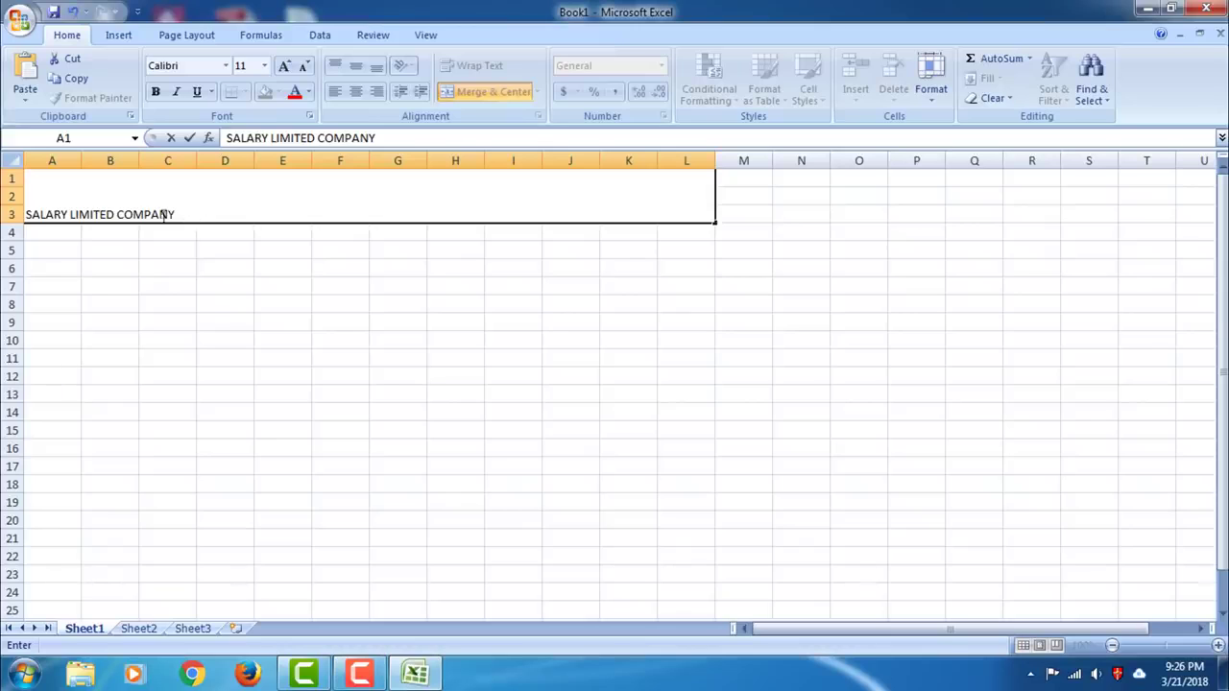
pyautogui.moveTo(173, 214); pyautogui.dragTo(25, 214)
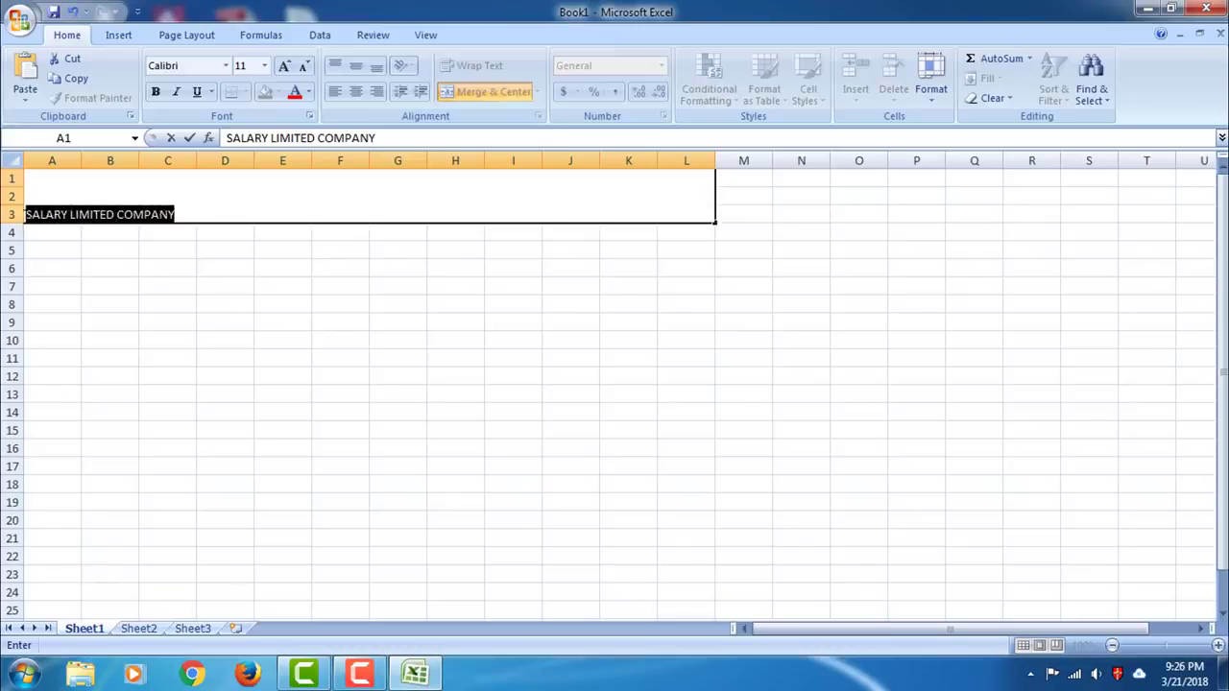
pyautogui.click(225, 340)
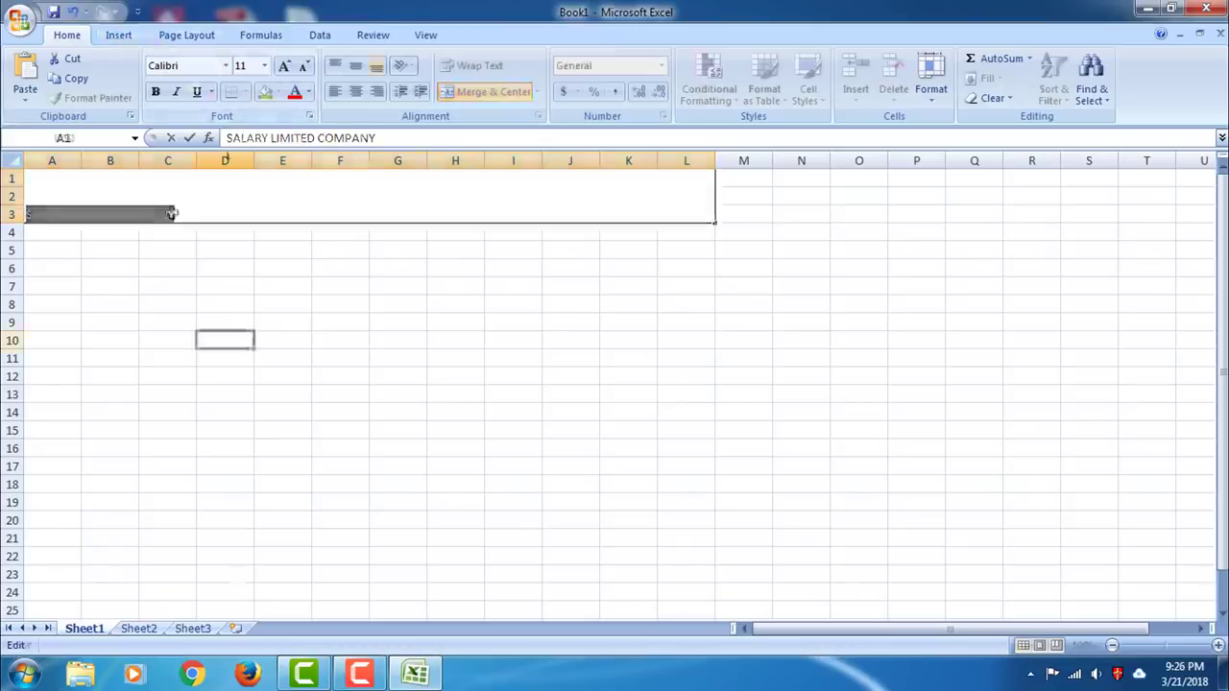
pyautogui.click(171, 213)
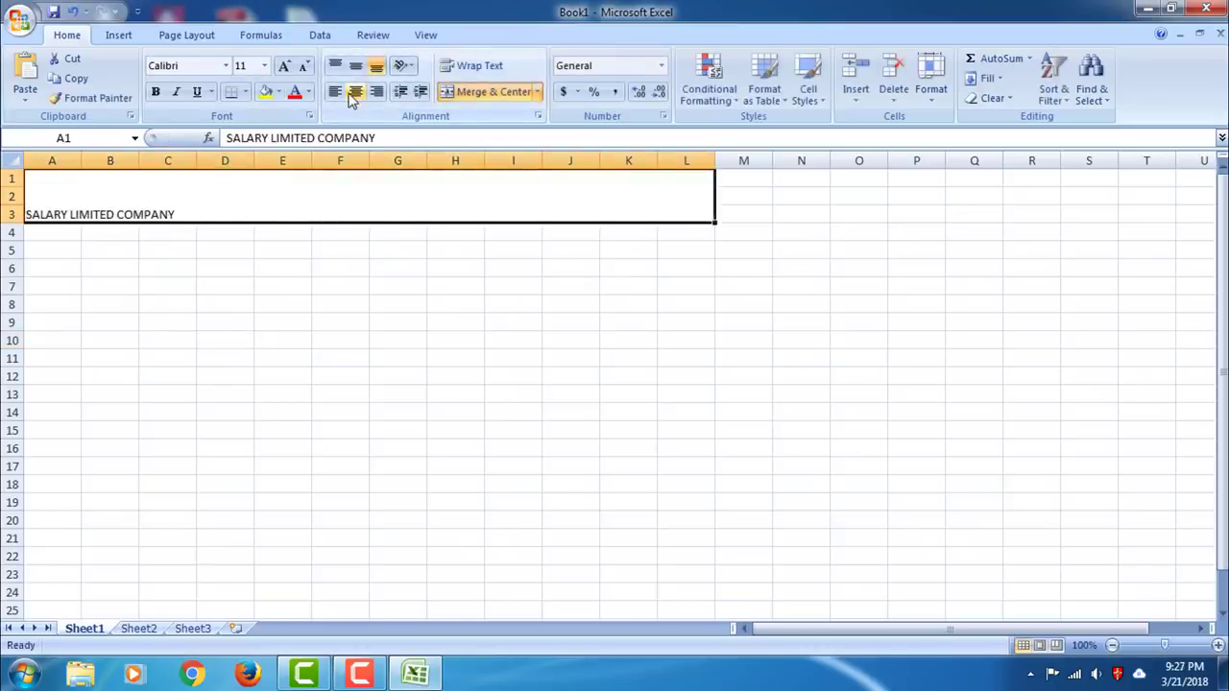
pyautogui.click(223, 250)
pyautogui.click(170, 206)
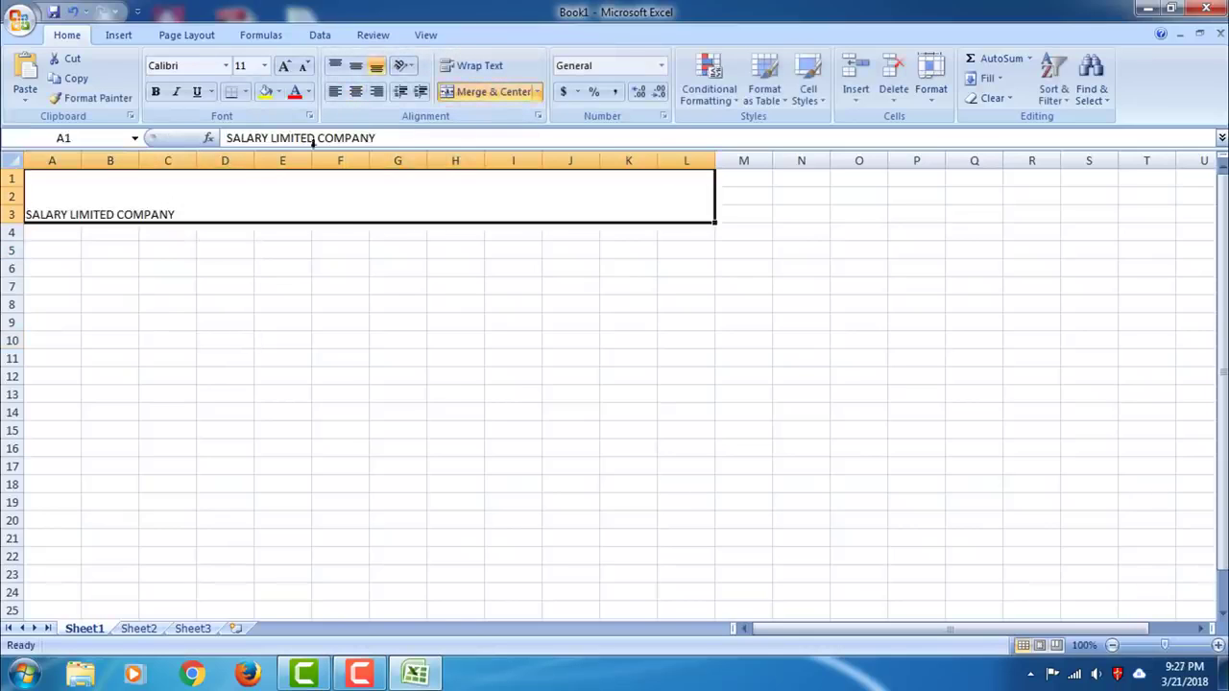
pyautogui.click(355, 91)
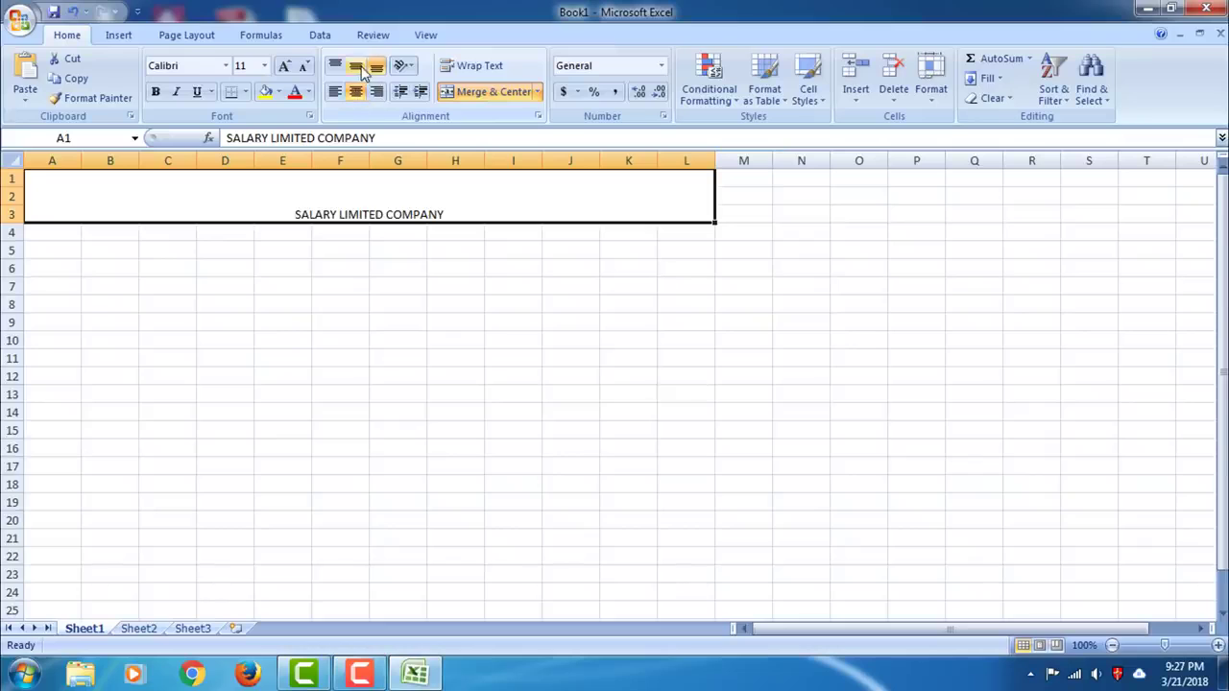
pyautogui.click(359, 67)
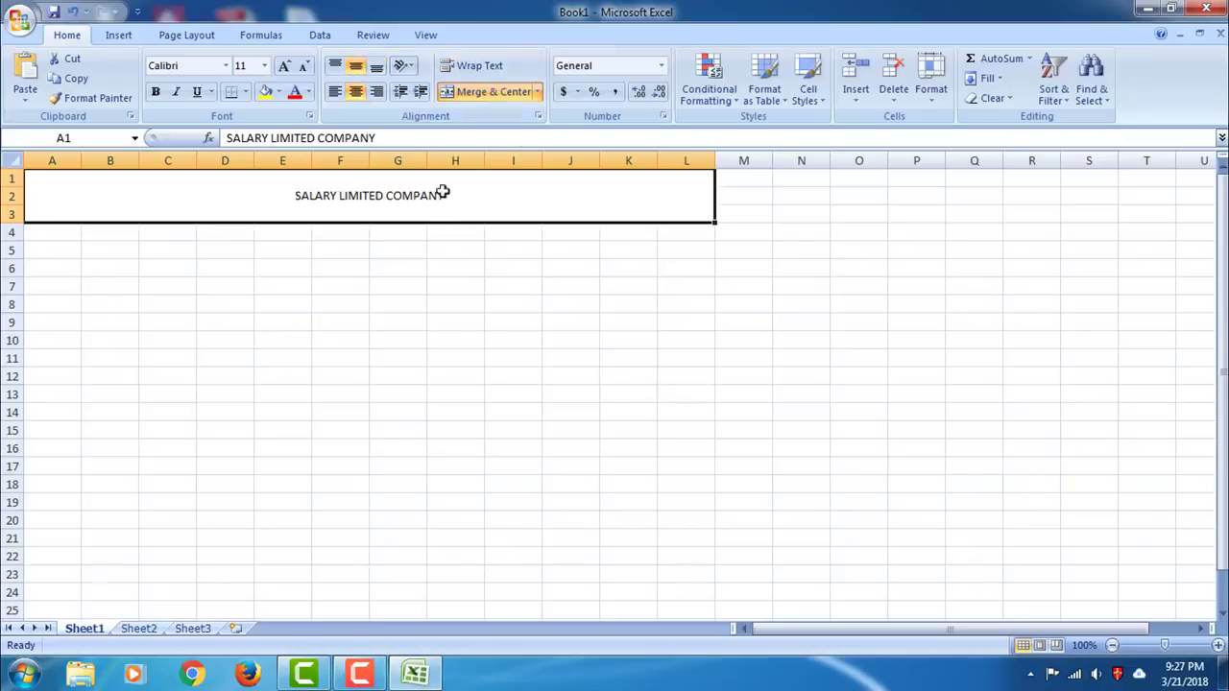
pyautogui.doubleClick(413, 195)
# Format the SALARY LIMITED COMPANY title as 48-point bold italic underlined green text
pyautogui.moveTo(442, 196); pyautogui.dragTo(25, 196)
pyautogui.click(264, 65)
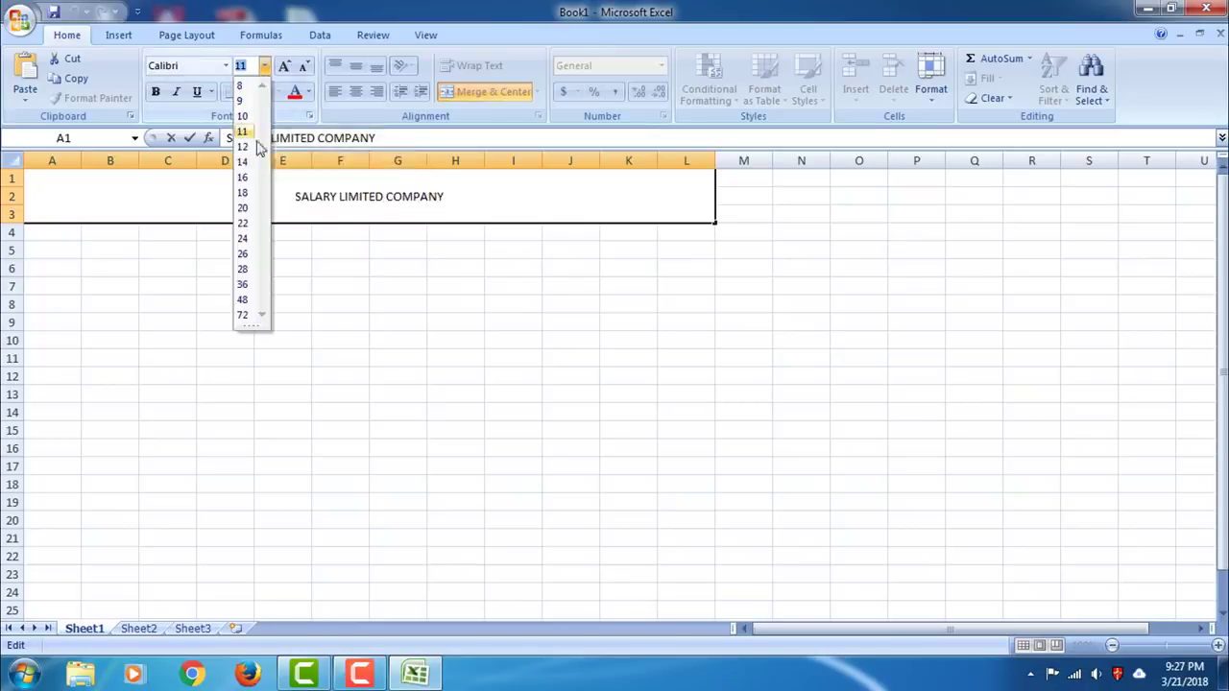
pyautogui.click(244, 301)
pyautogui.click(156, 93)
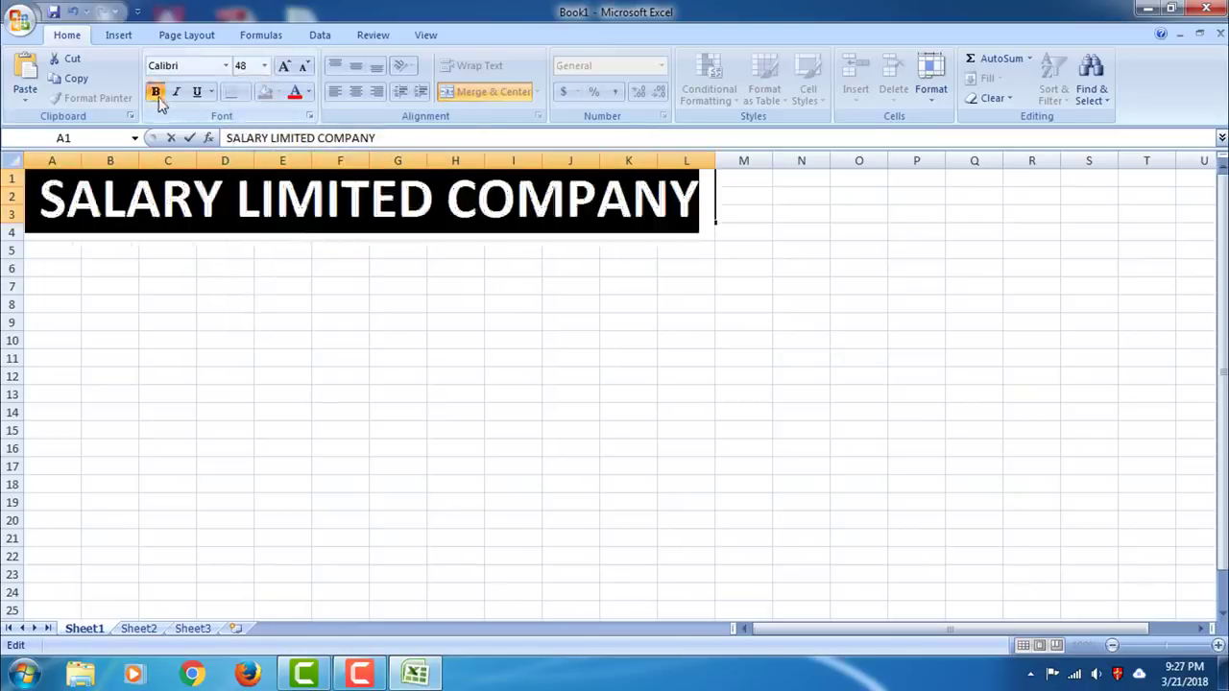
pyautogui.click(176, 92)
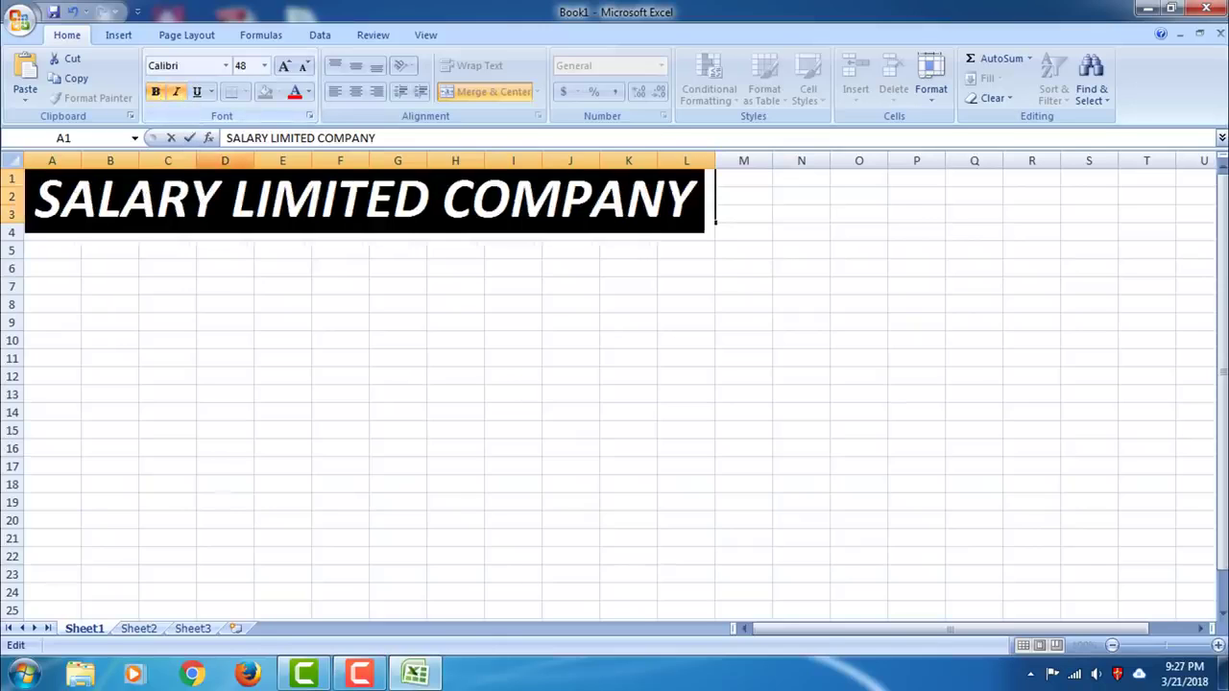
pyautogui.click(196, 93)
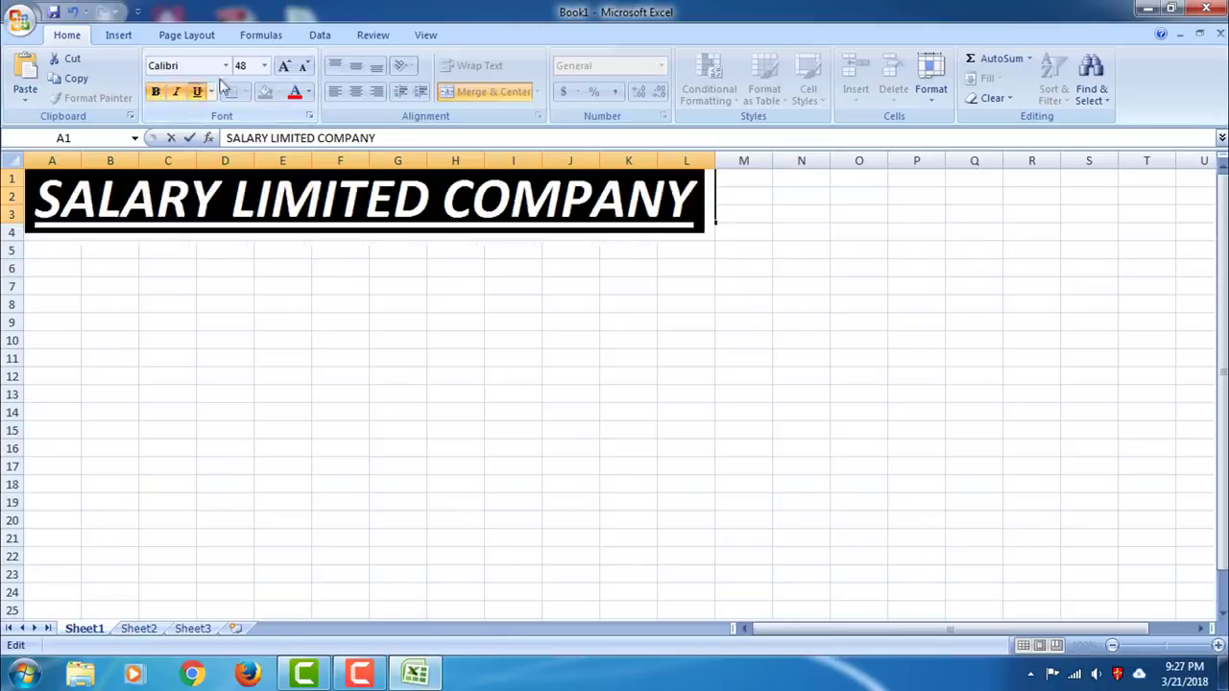
pyautogui.click(309, 93)
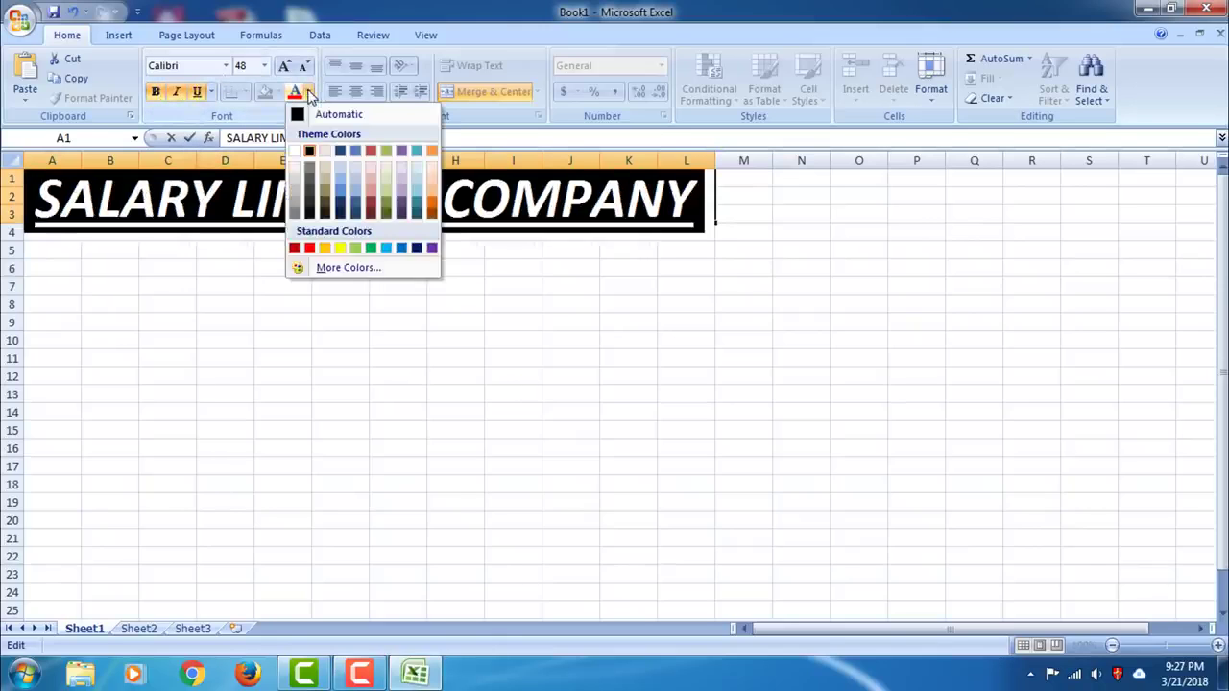
pyautogui.click(372, 249)
pyautogui.click(74, 254)
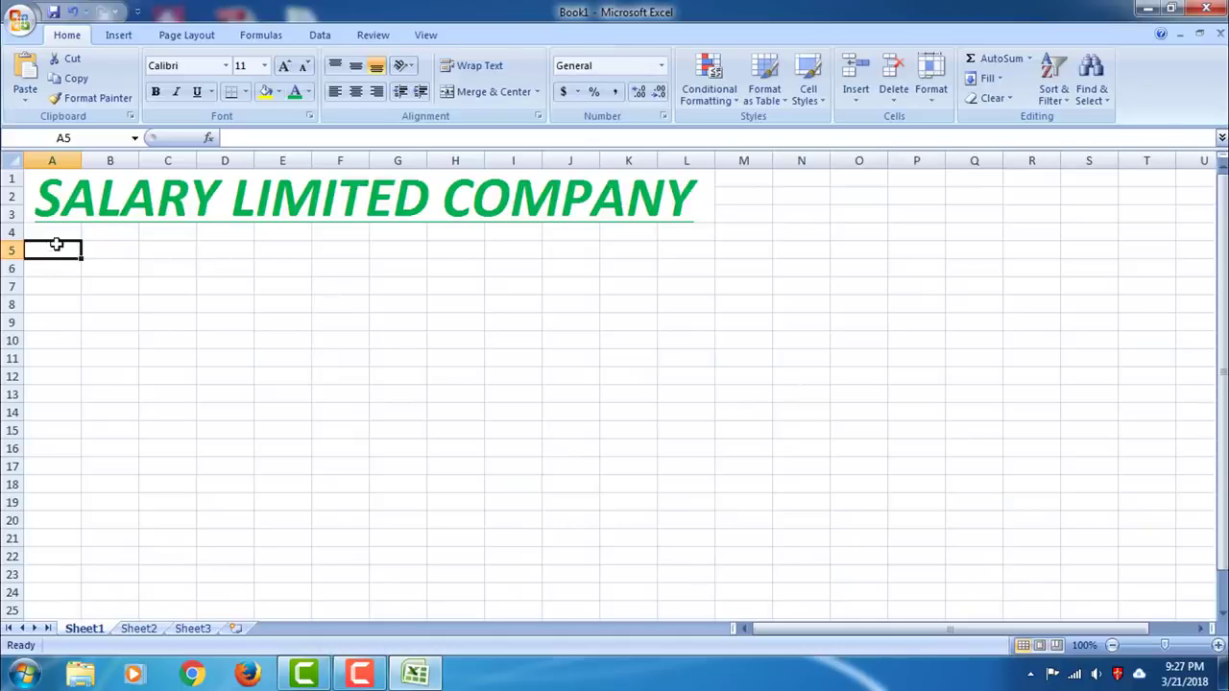
# Enter the headers SN., NAME and SALARY in A5:C5
pyautogui.write('sN')
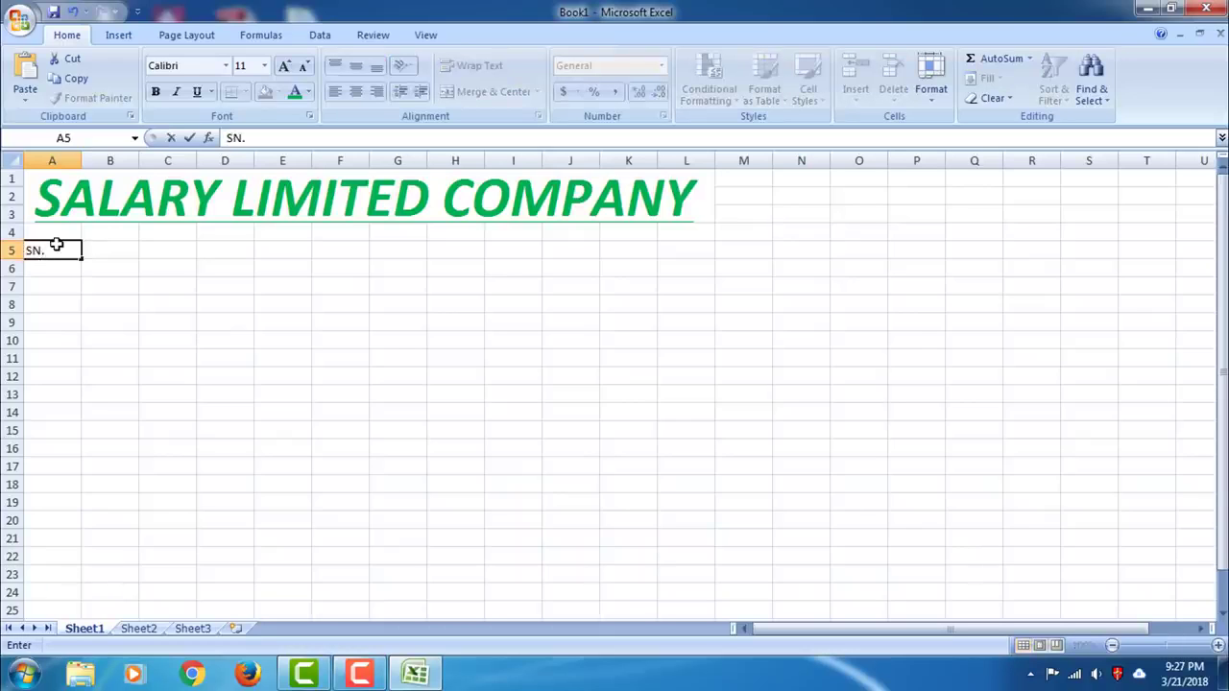
pyautogui.click(104, 249)
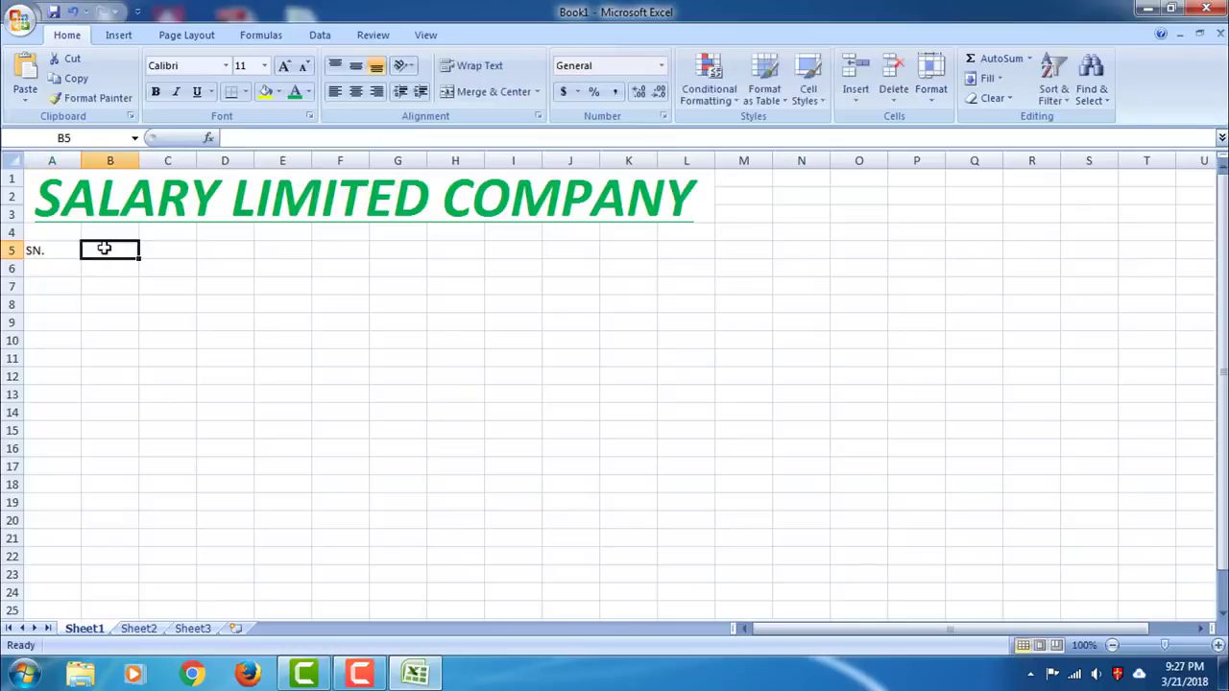
pyautogui.write('NAME')
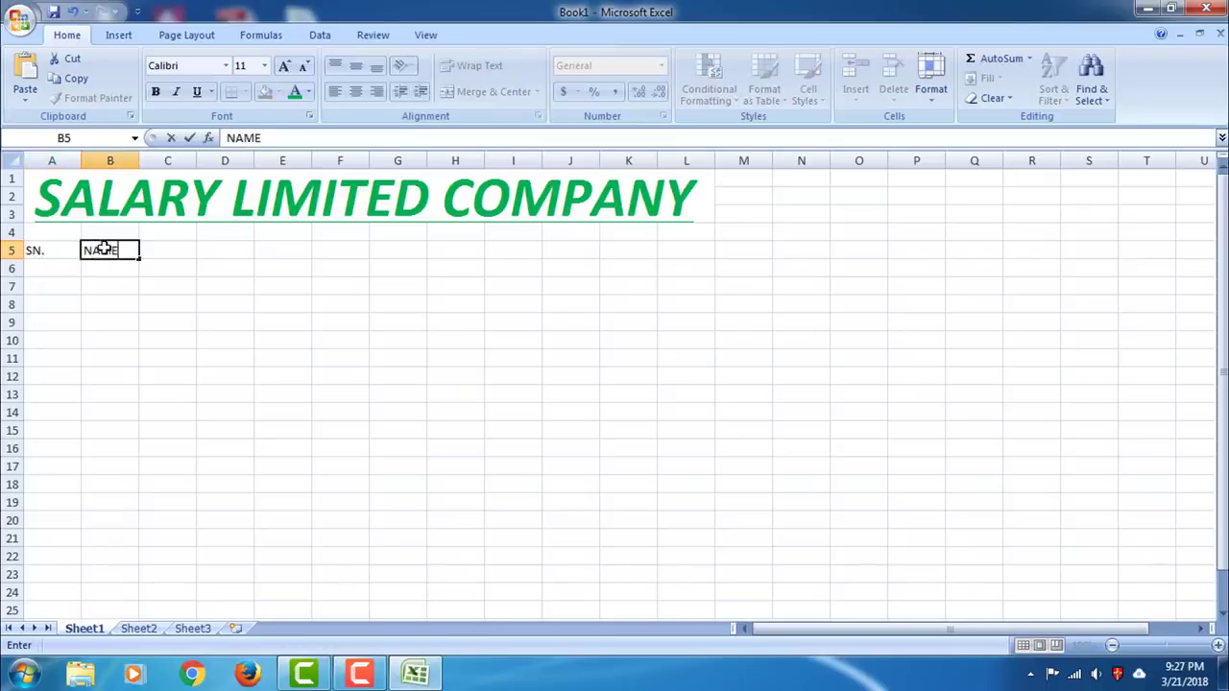
pyautogui.press('Tab')
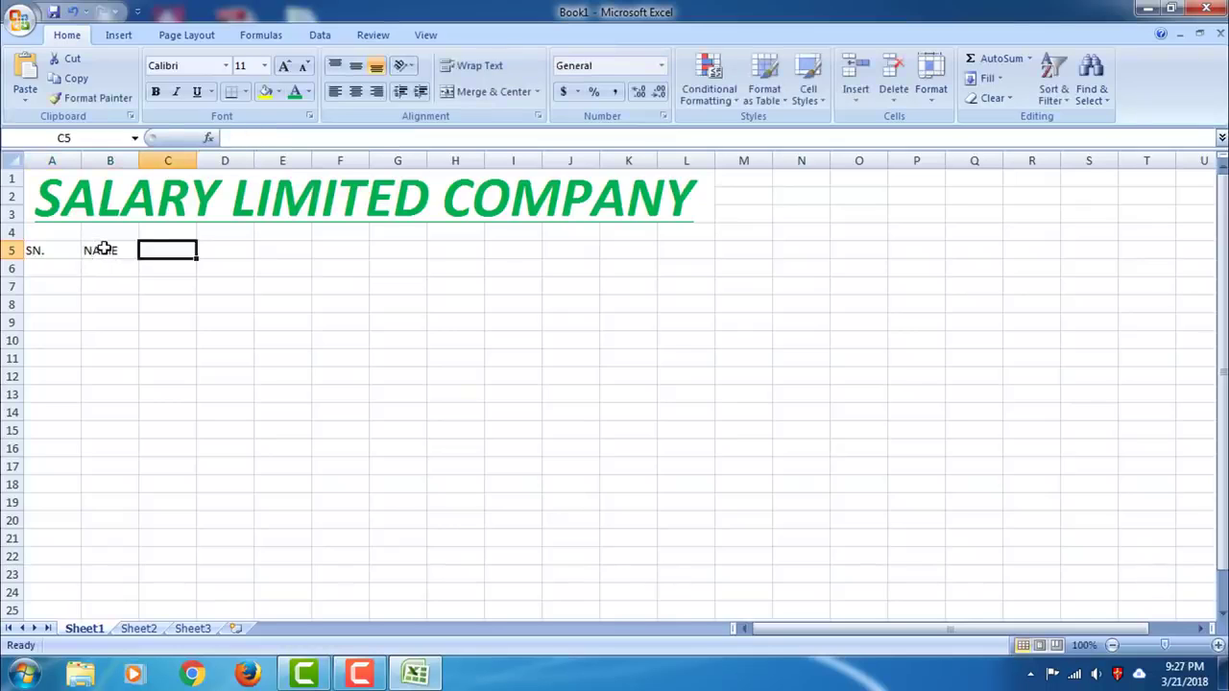
pyautogui.write('SALARY')
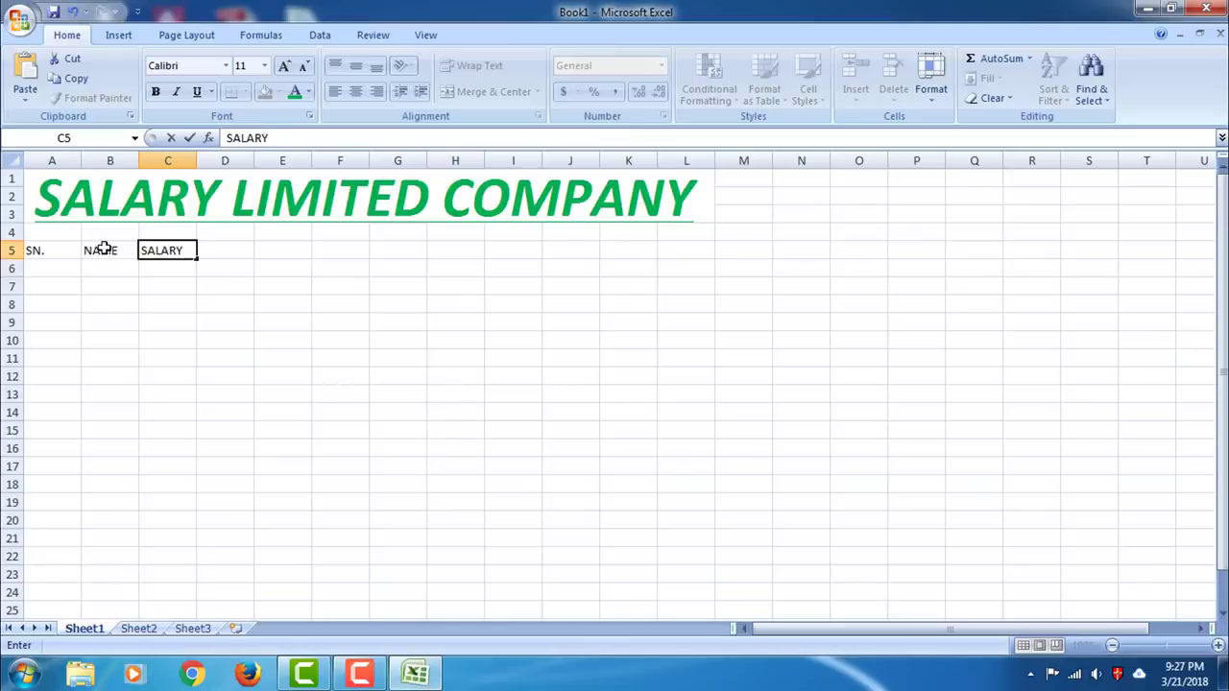
pyautogui.press('Tab')
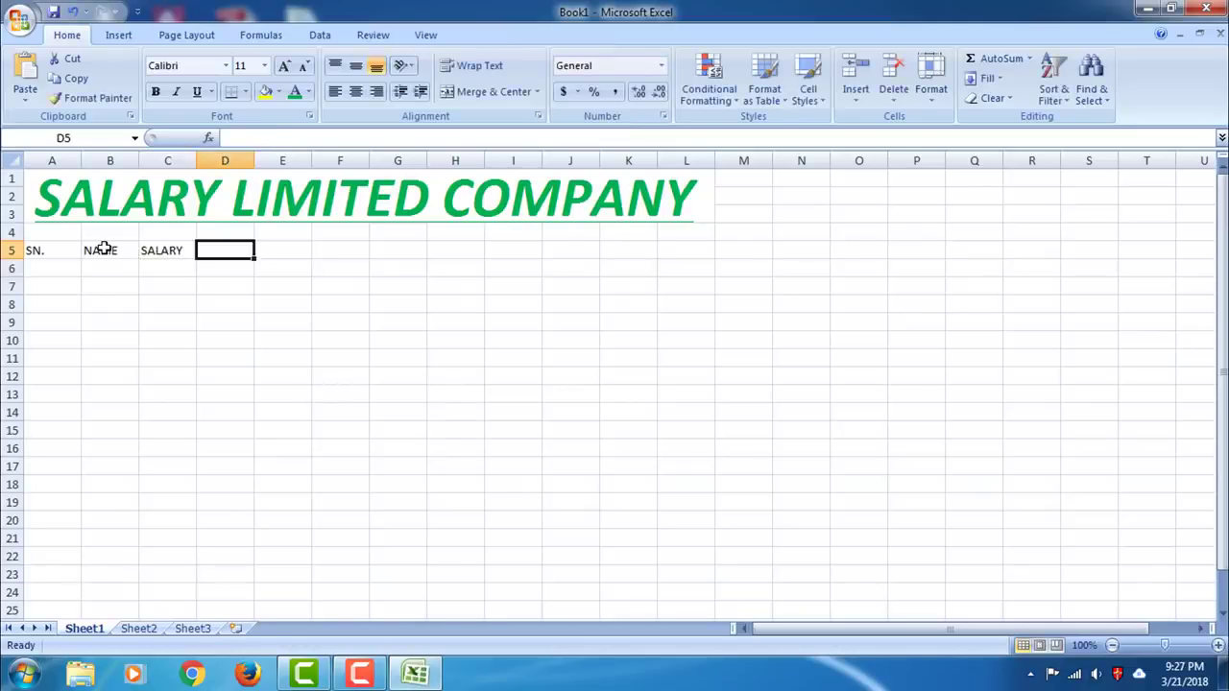
# Add WORKING DAY in D5, widening column D, and WORKING DAY AMT. in E5
pyautogui.write('W')
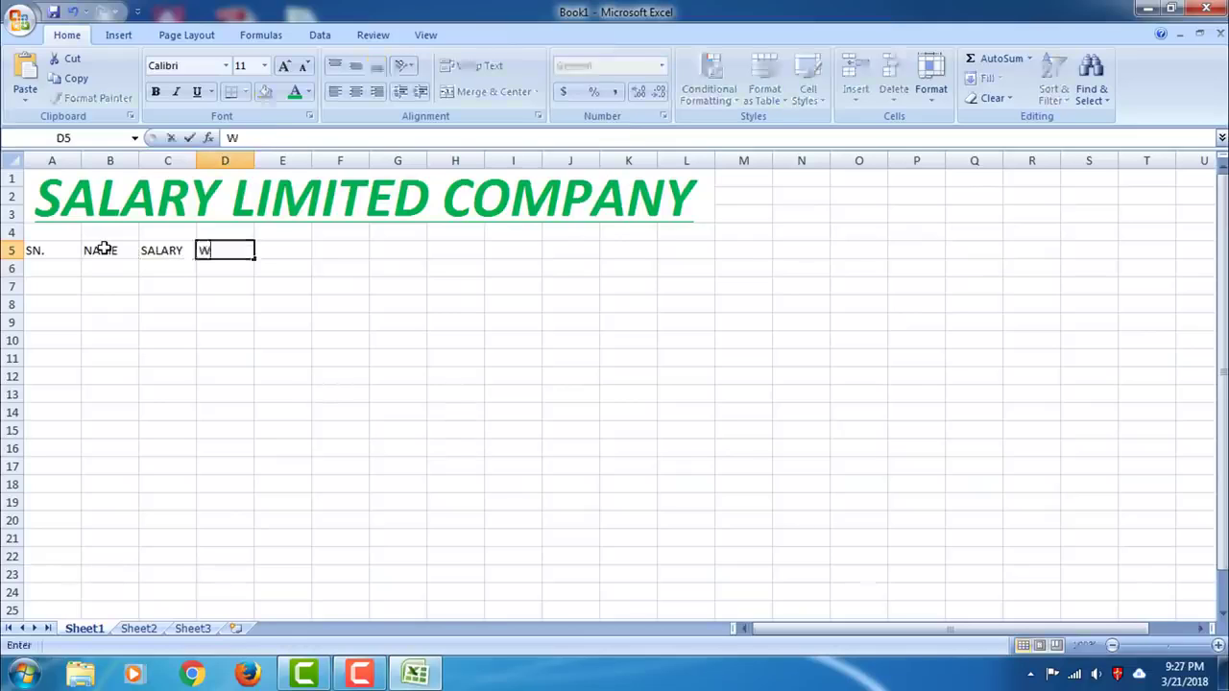
pyautogui.write('ORKING DAY')
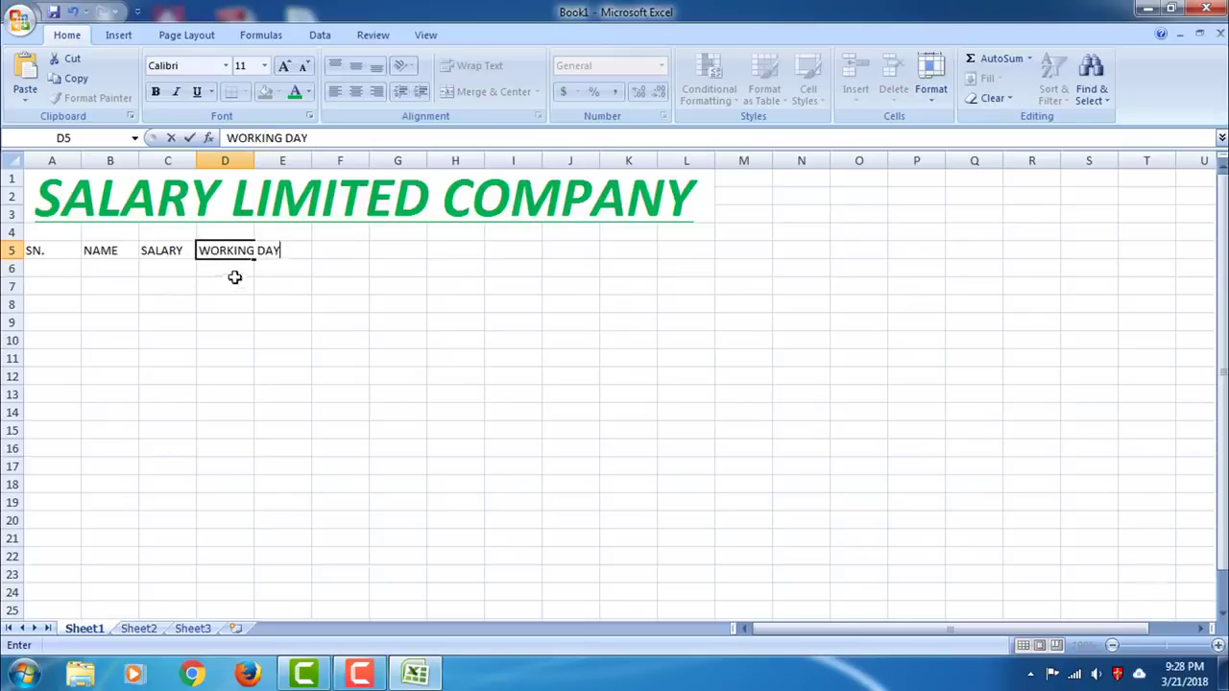
pyautogui.click(239, 270)
pyautogui.moveTo(254, 159); pyautogui.dragTo(288, 156)
pyautogui.click(269, 251)
pyautogui.click(303, 251)
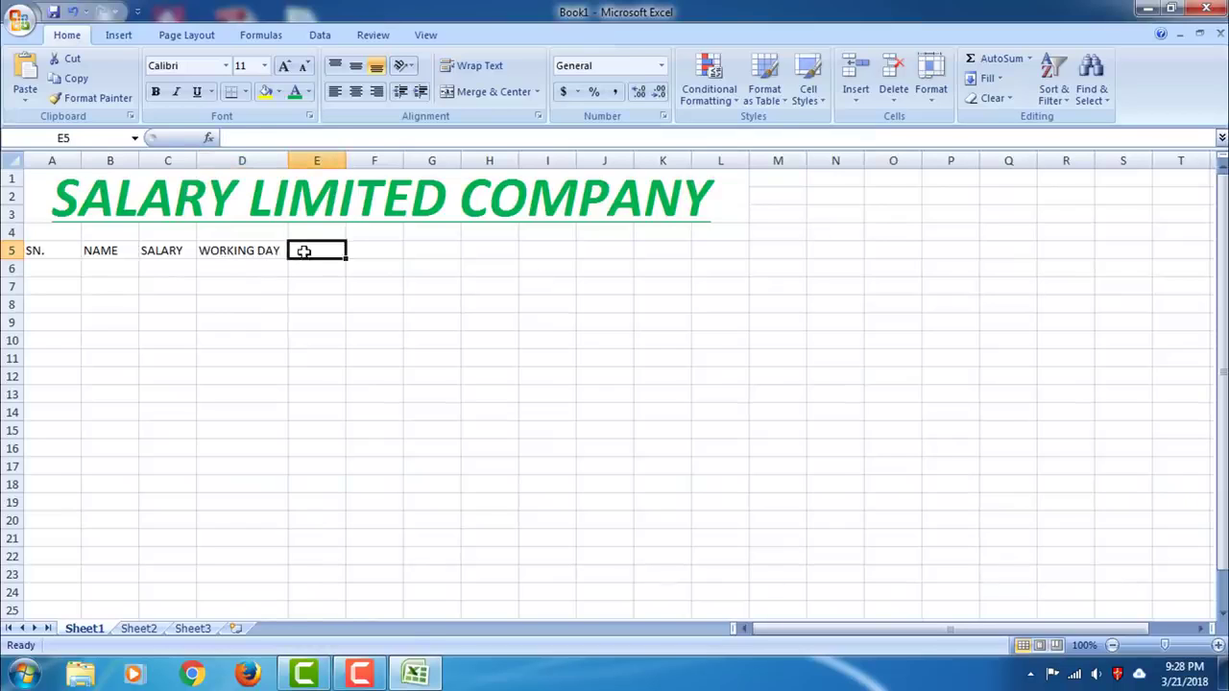
pyautogui.write('AMT.')
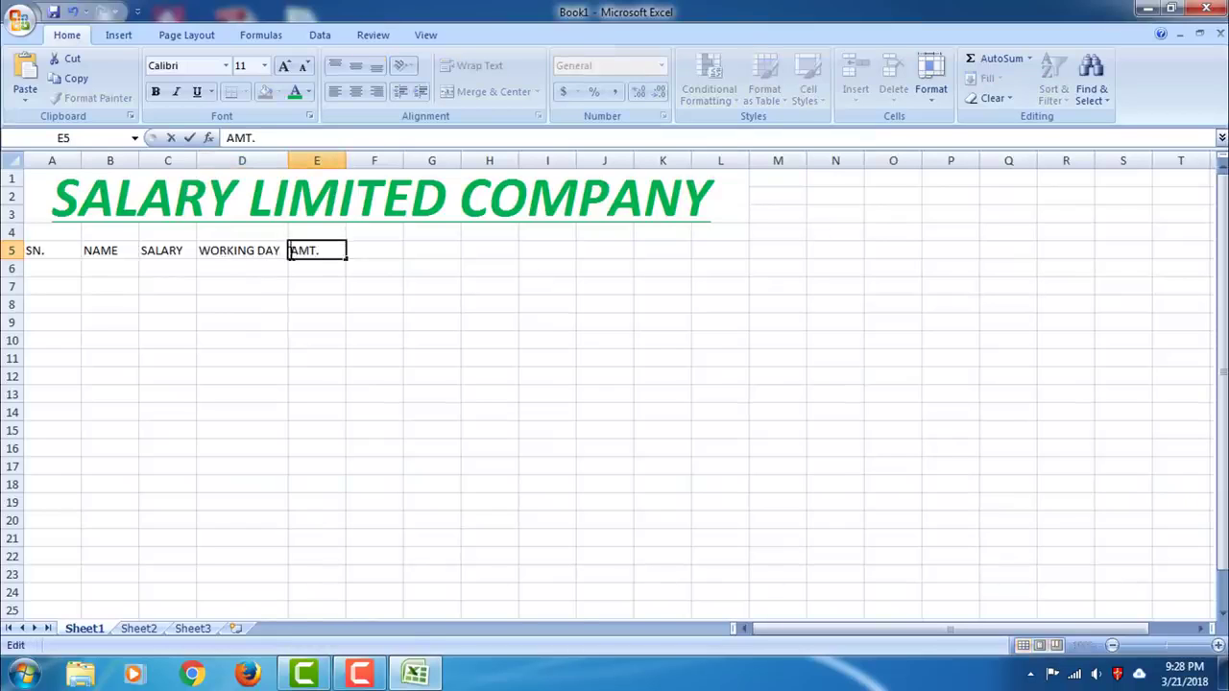
pyautogui.write('WORKING DAY')
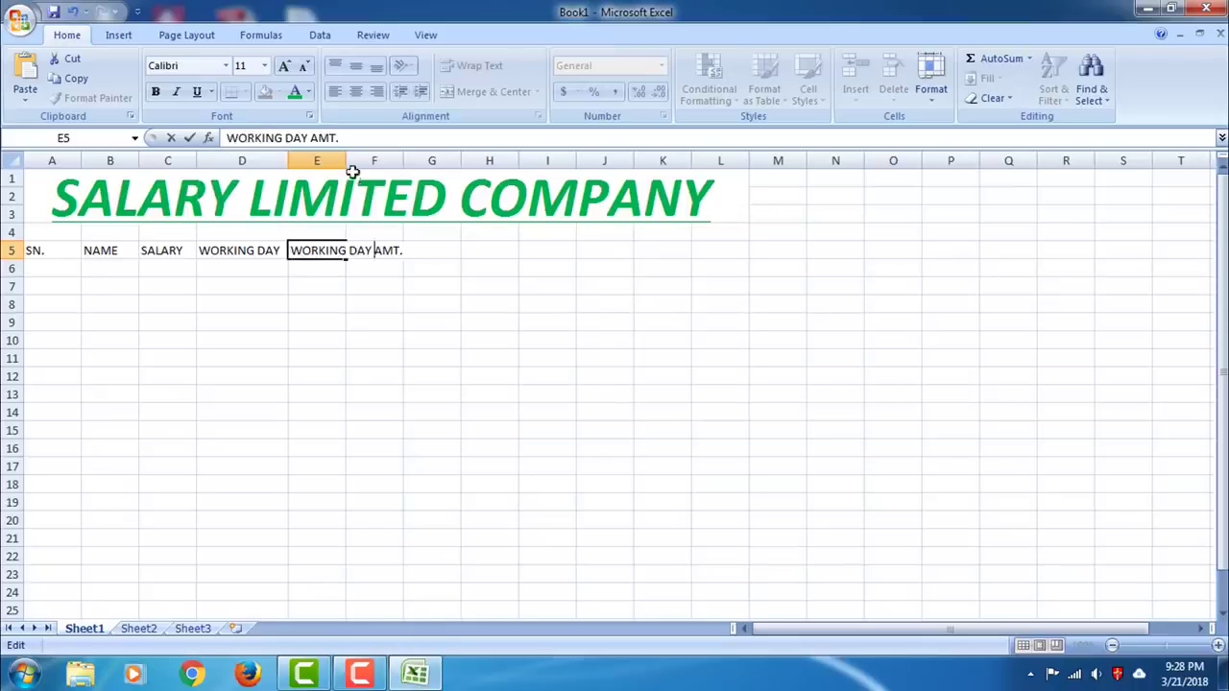
pyautogui.click(322, 283)
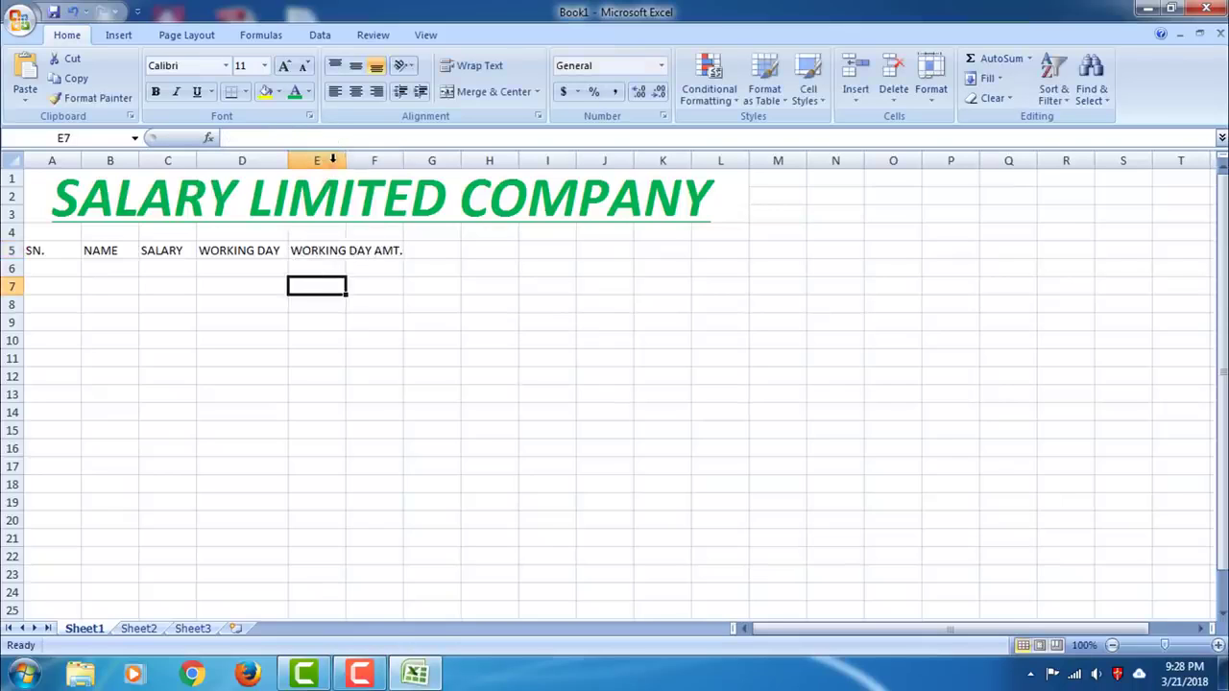
# Widen column E and add the OVER TIME header in F5, widening column F
pyautogui.moveTo(345, 161); pyautogui.dragTo(406, 161)
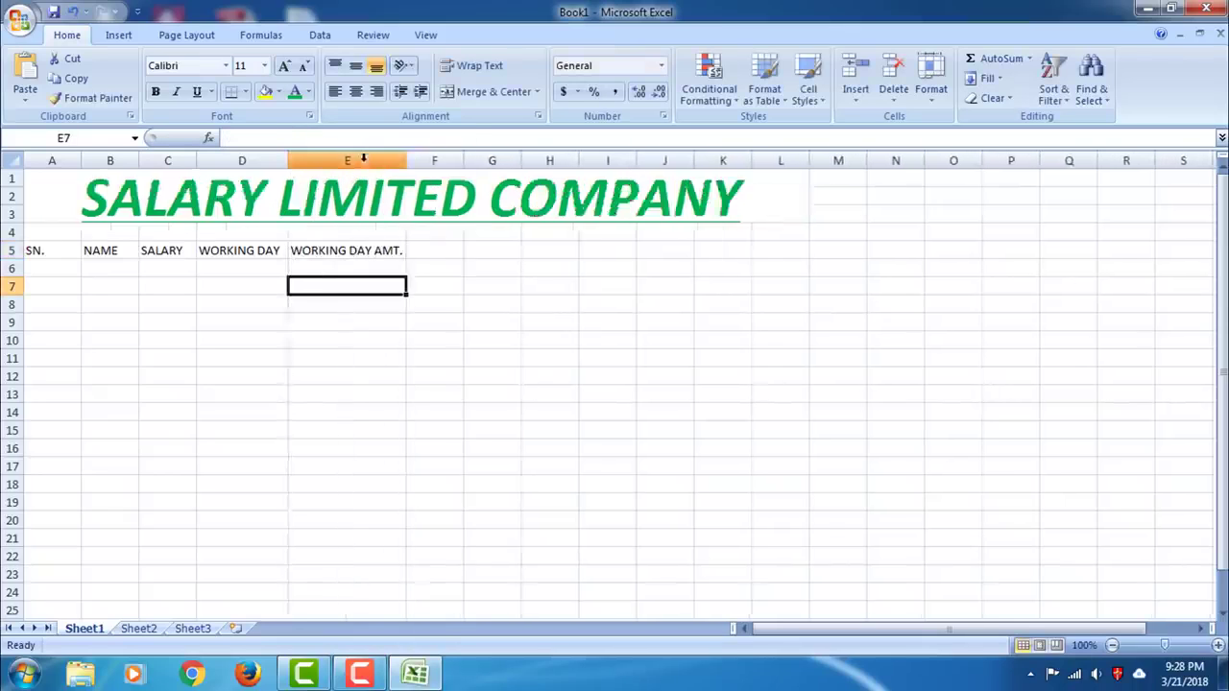
pyautogui.click(429, 251)
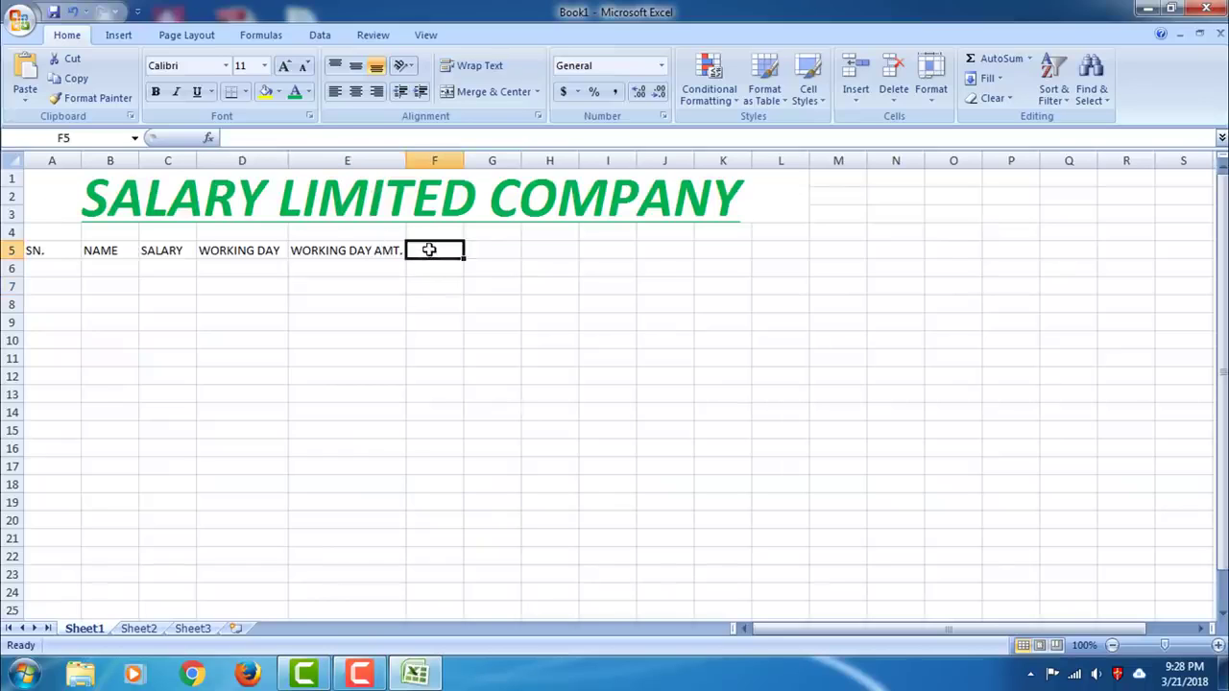
pyautogui.write('OVER TIME')
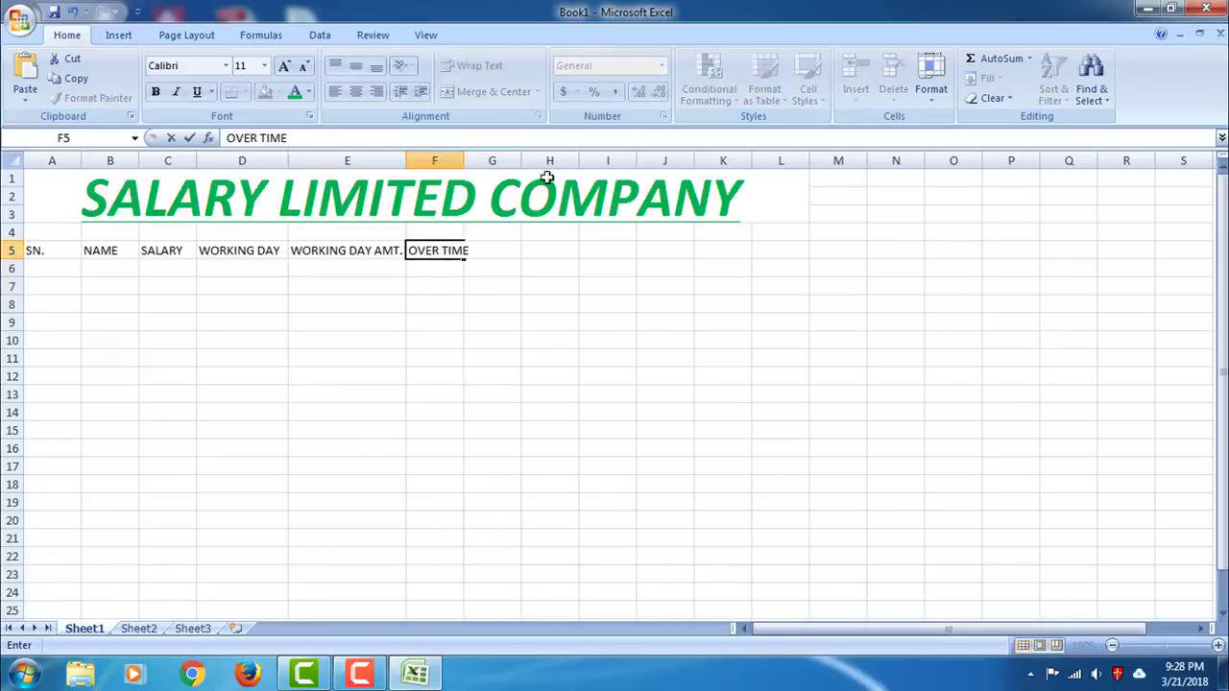
pyautogui.click(478, 267)
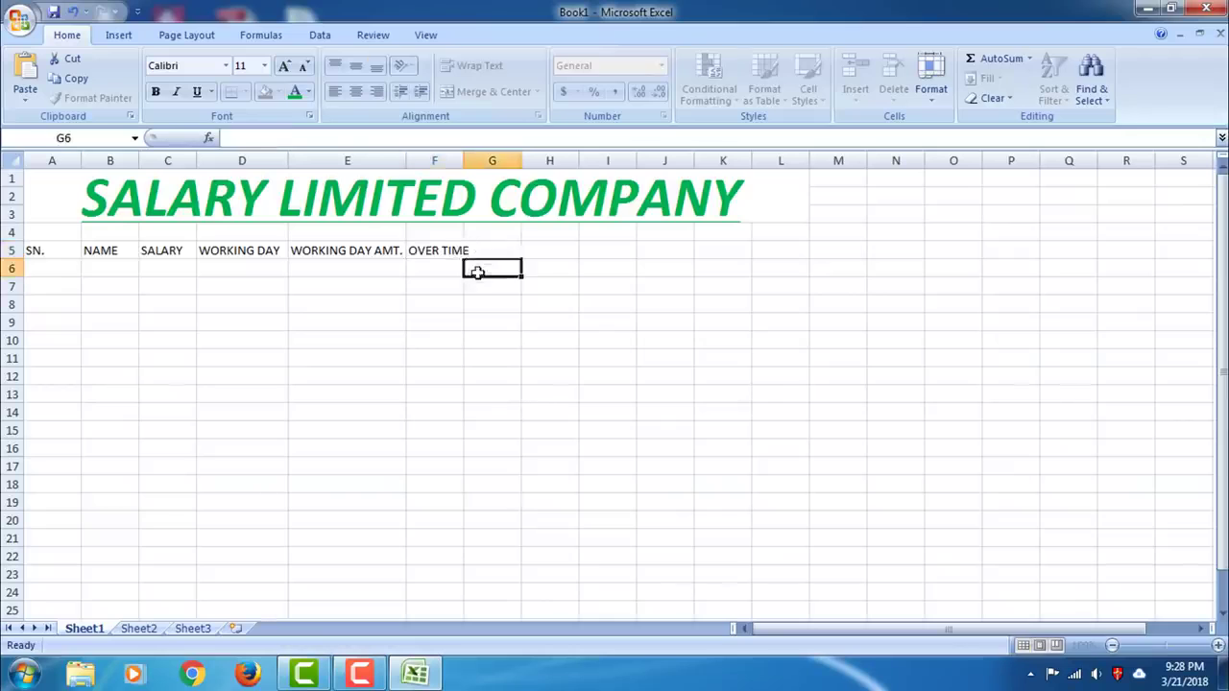
pyautogui.click(438, 250)
pyautogui.moveTo(461, 160); pyautogui.dragTo(573, 160)
# Add OVERTIME DAY in G5 and OVERTIME AMOUNT in H5, widening column H
pyautogui.click(502, 251)
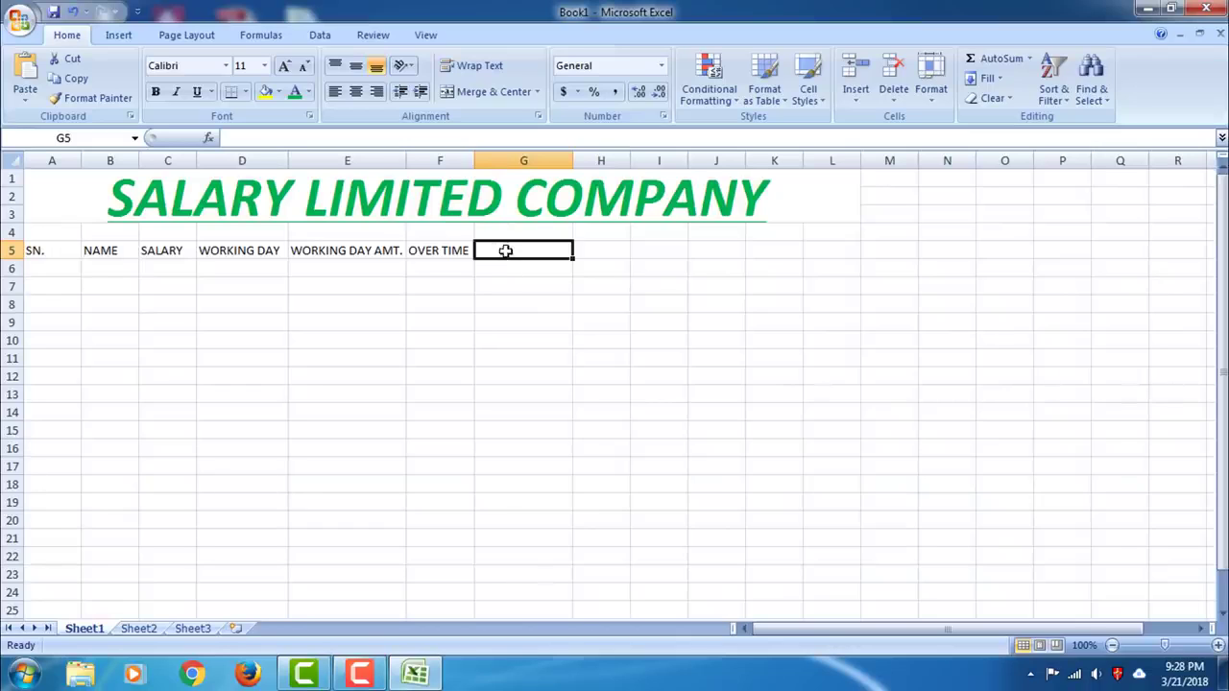
pyautogui.write('OVERTIME DAY')
pyautogui.click(595, 247)
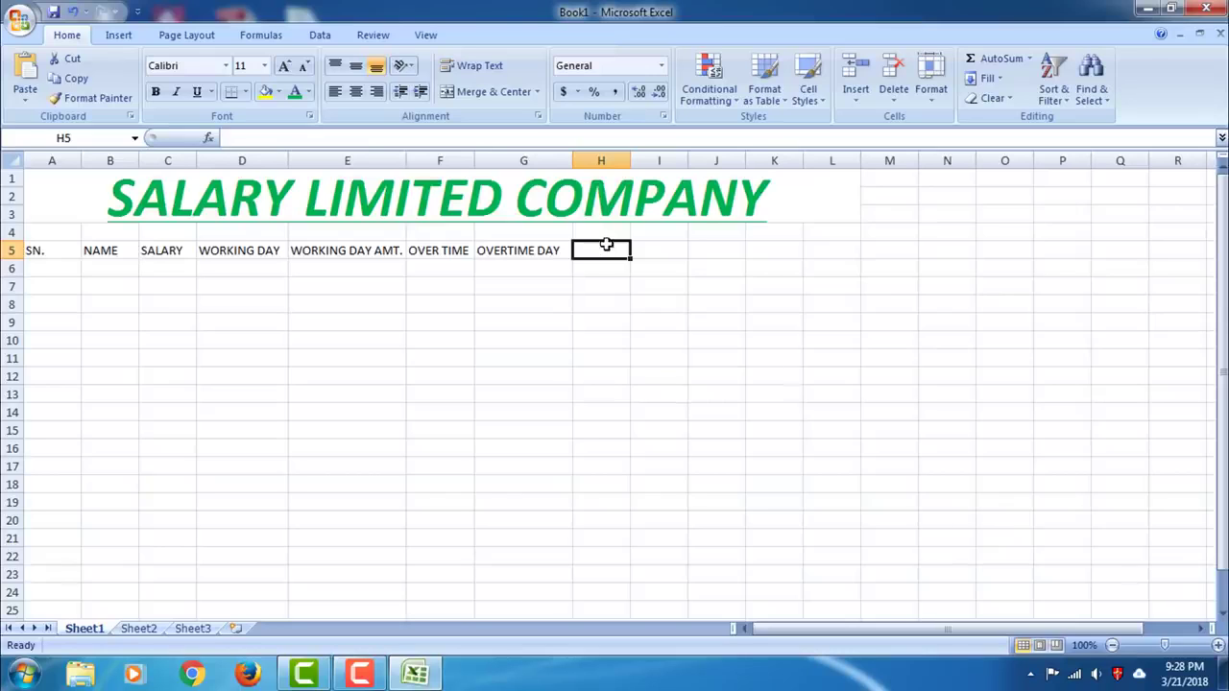
pyautogui.write('OVERTIME AMOUNT')
pyautogui.click(620, 249)
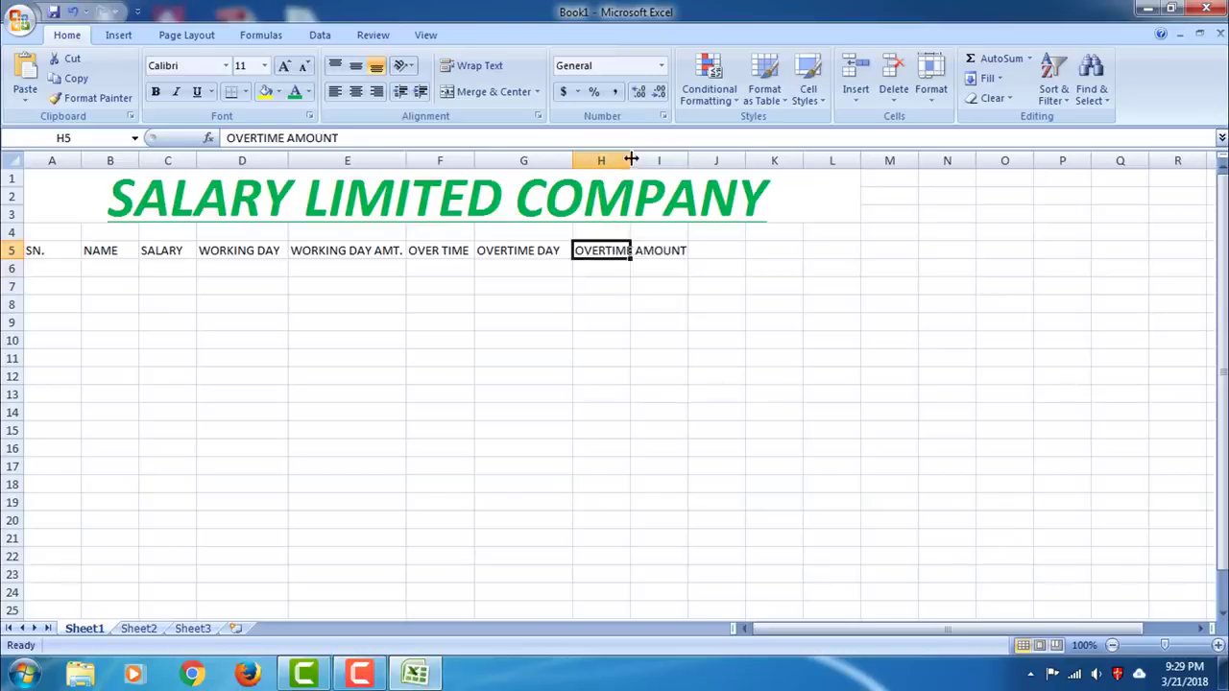
pyautogui.moveTo(630, 160); pyautogui.dragTo(690, 161)
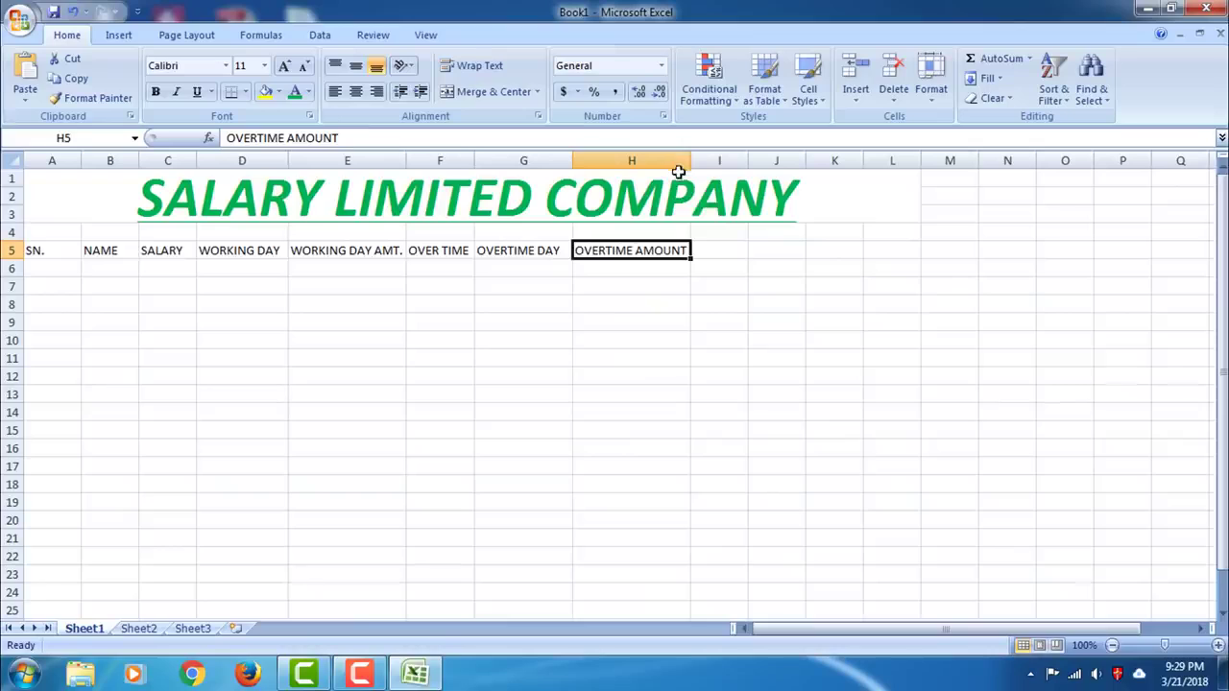
# Add the TOTAL AMT. header in I5 and widen column I
pyautogui.click(731, 253)
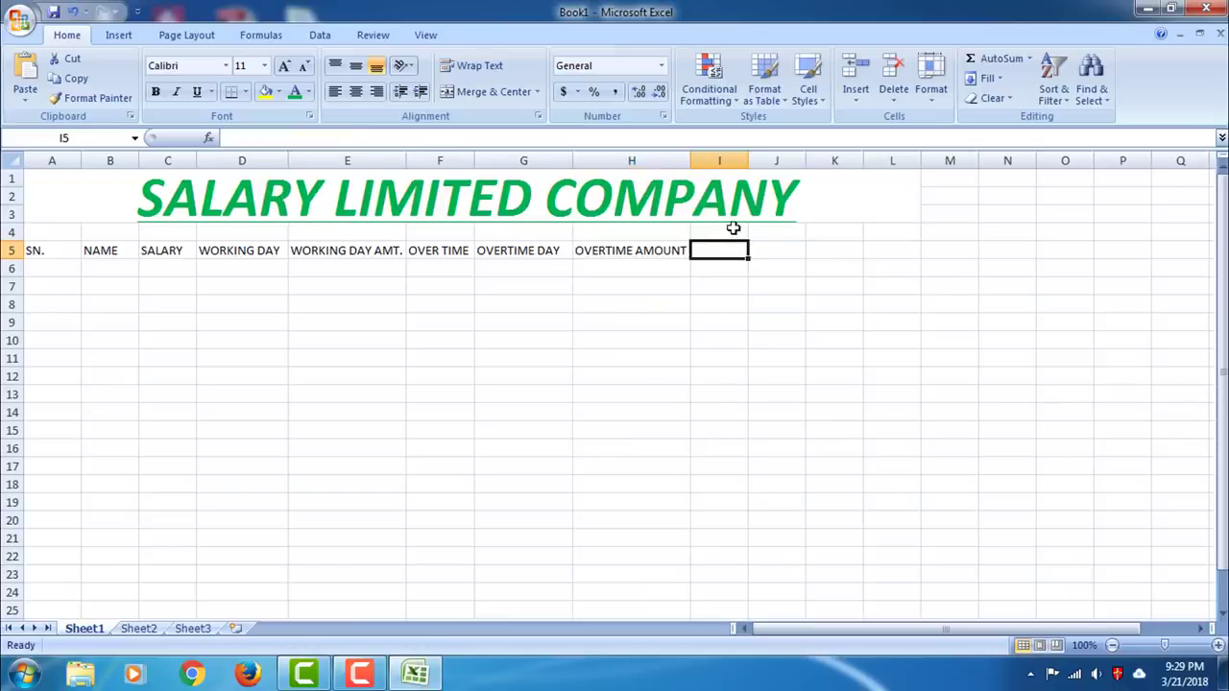
pyautogui.write('TOTAL AMT.')
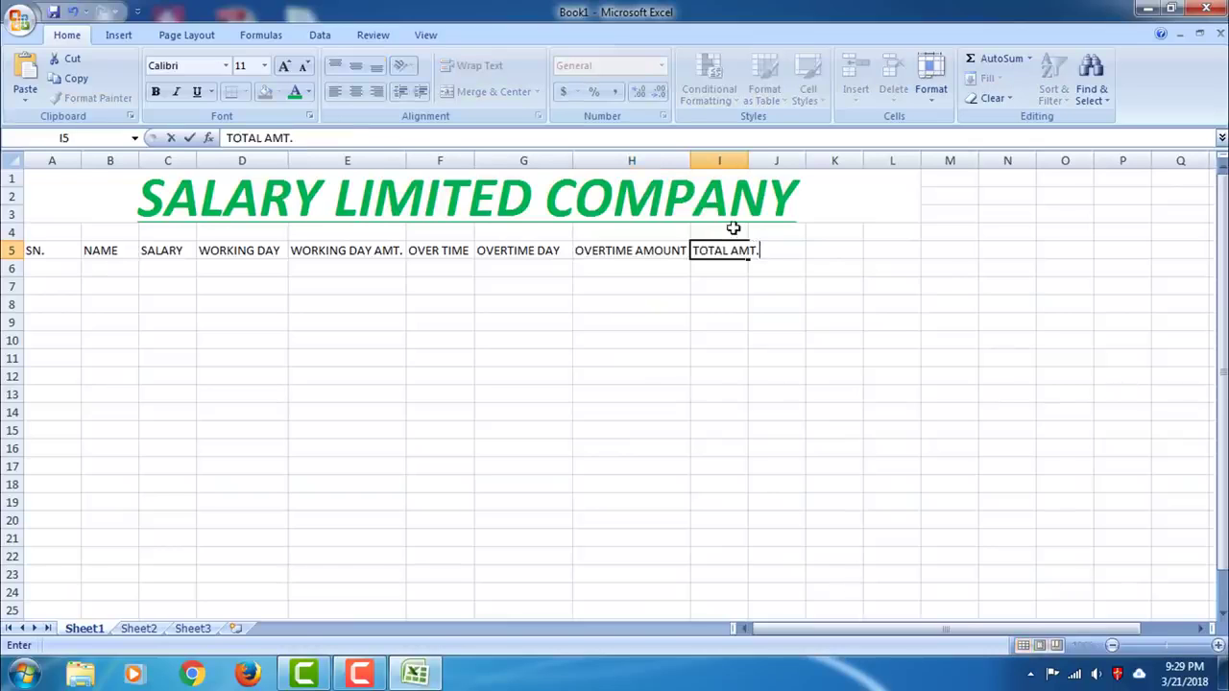
pyautogui.click(732, 251)
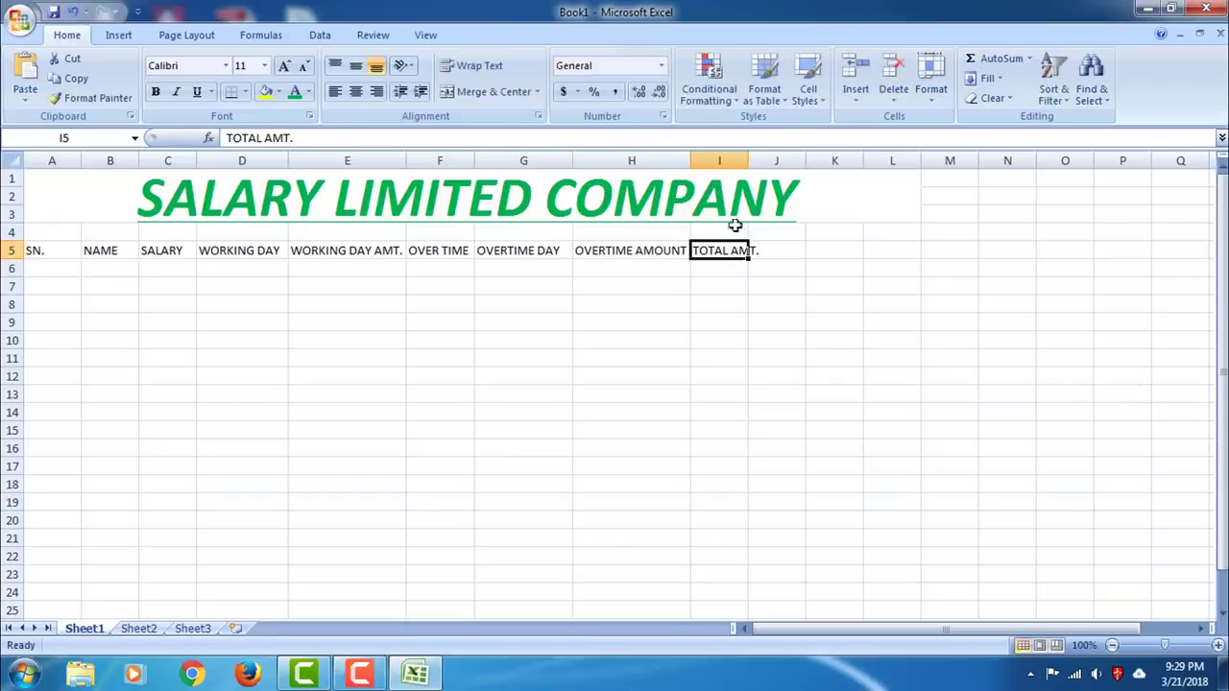
pyautogui.moveTo(748, 159); pyautogui.dragTo(873, 163)
# Add the E.S.I 1% header in J5 and narrow column J to fit
pyautogui.click(797, 251)
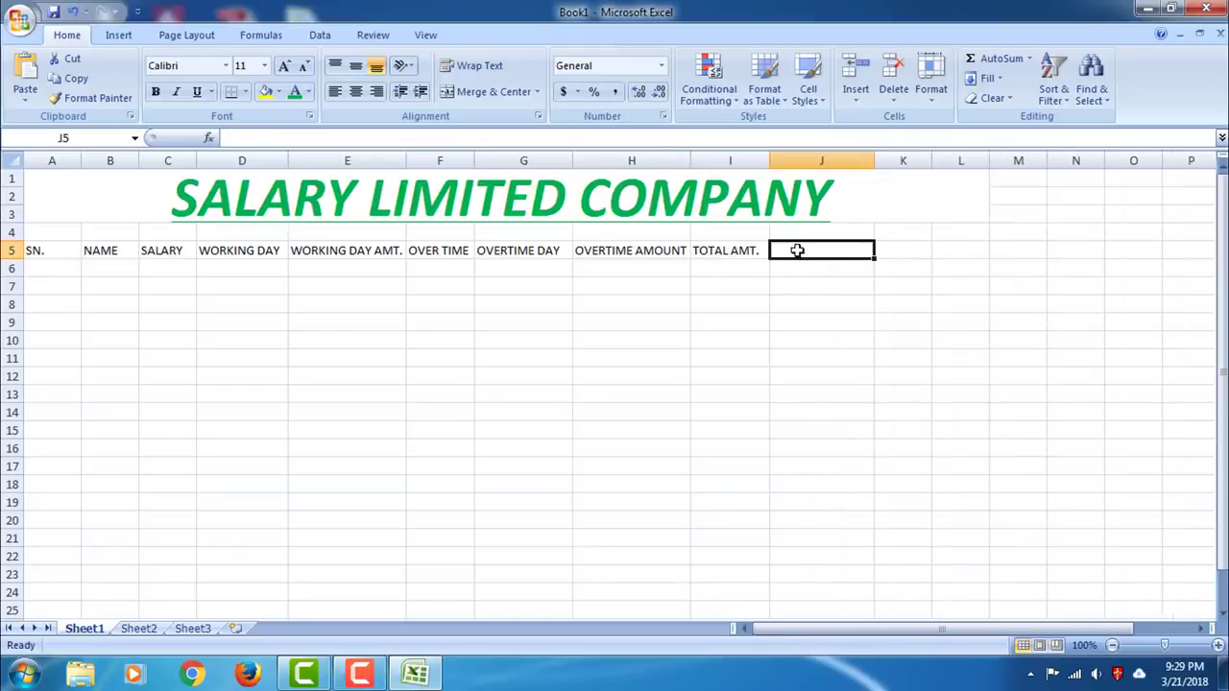
pyautogui.write('E.S.I')
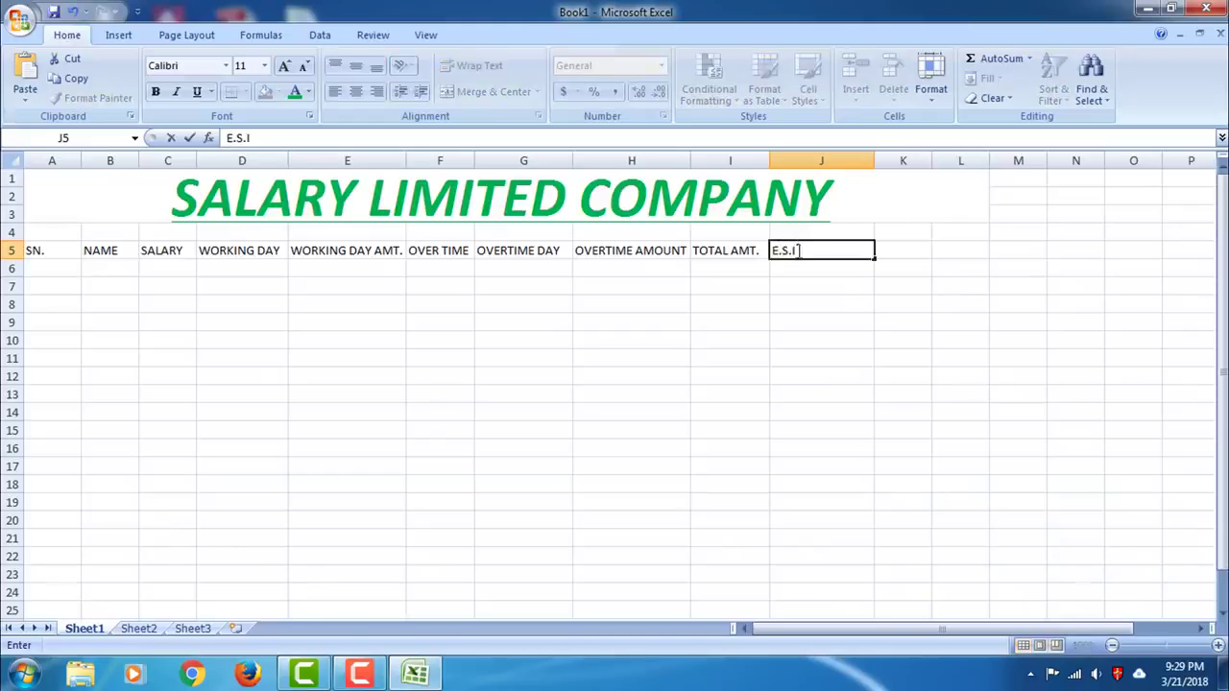
pyautogui.click(844, 271)
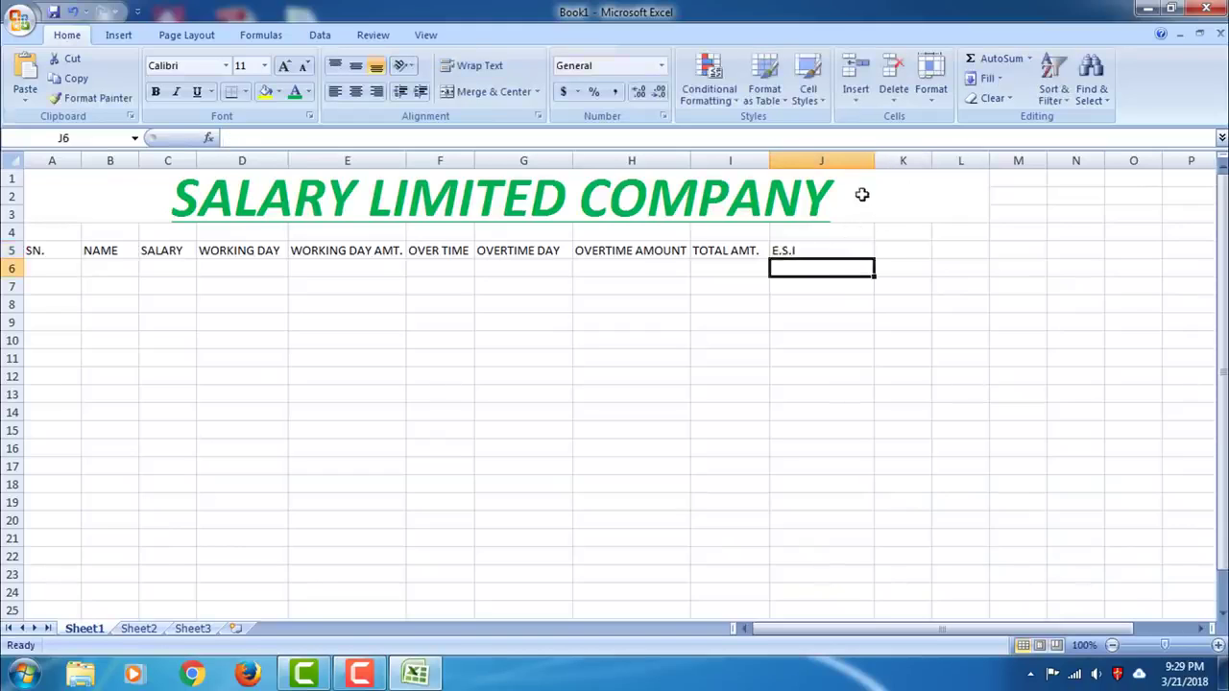
pyautogui.moveTo(874, 161); pyautogui.dragTo(827, 161)
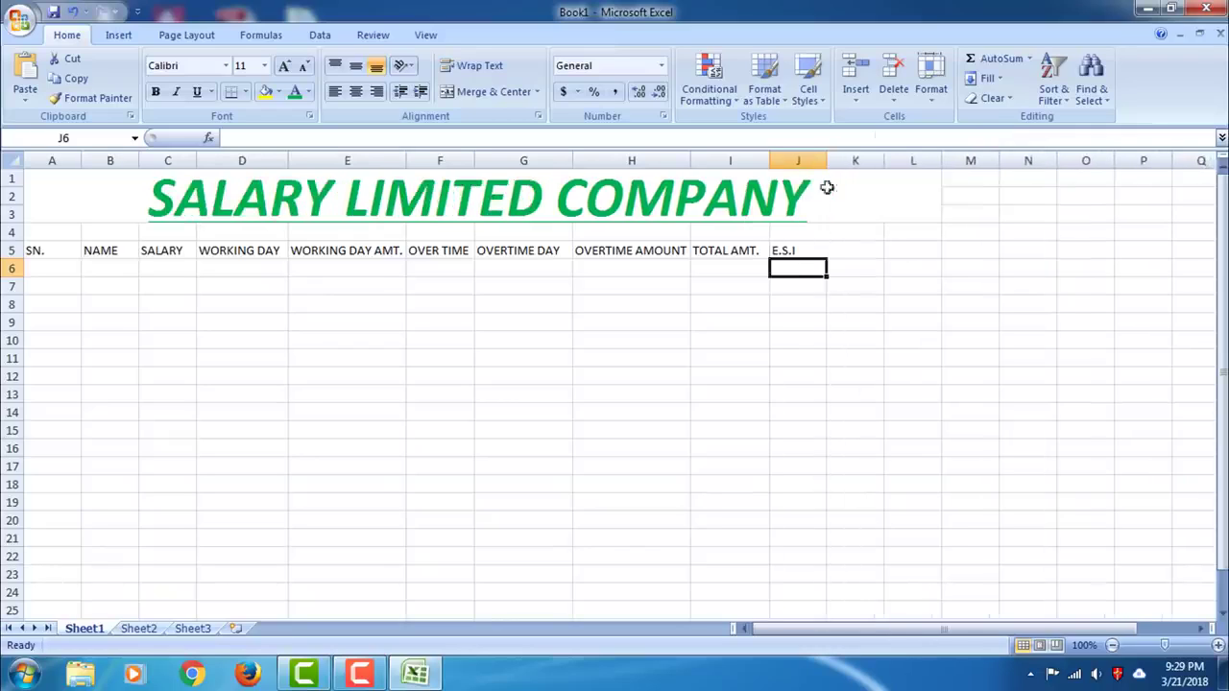
pyautogui.click(848, 253)
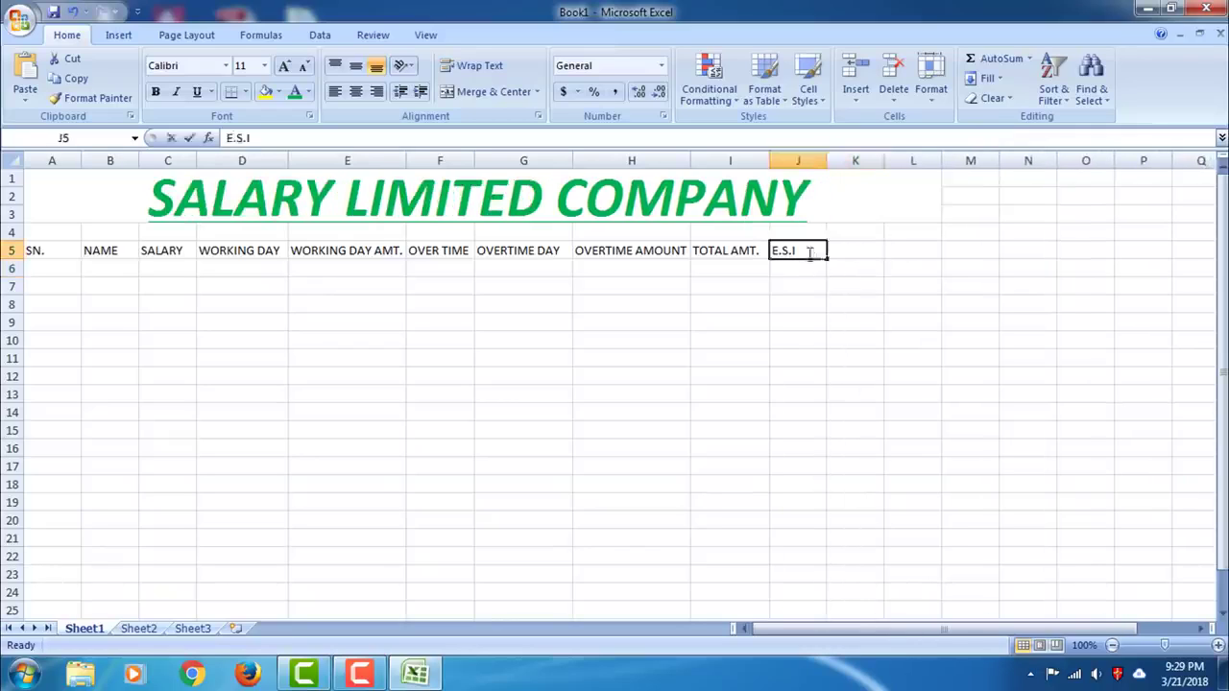
pyautogui.doubleClick(807, 251)
pyautogui.write('1')
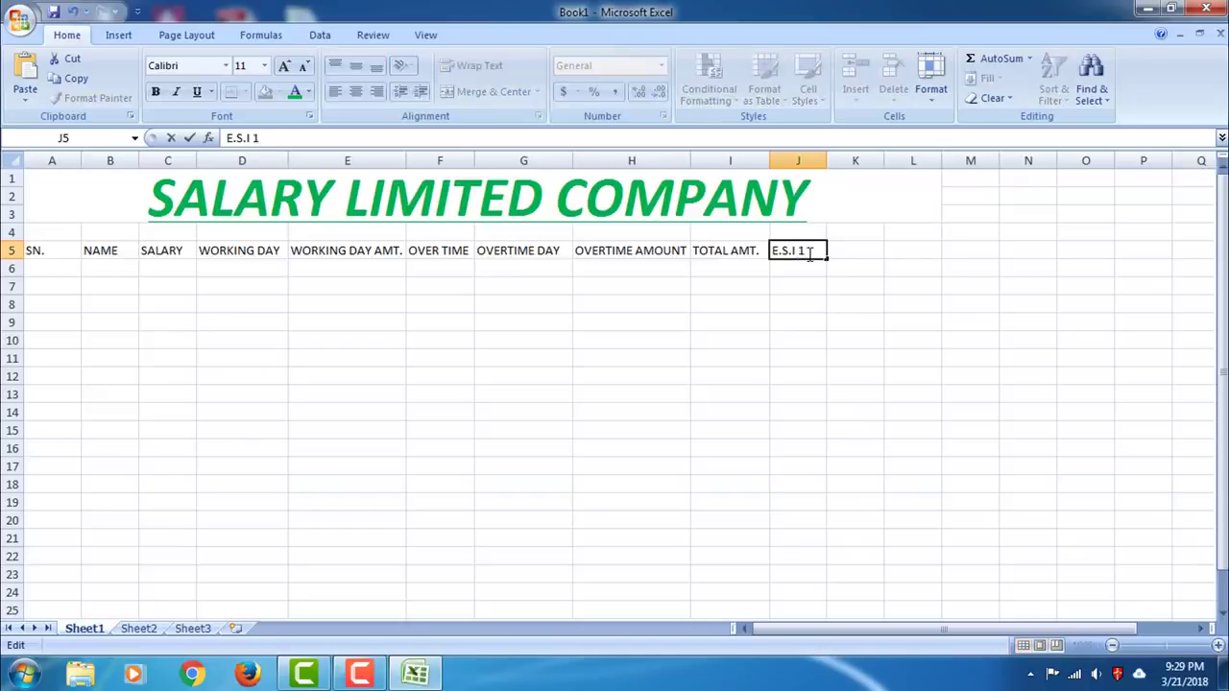
pyautogui.write('%')
pyautogui.click(836, 251)
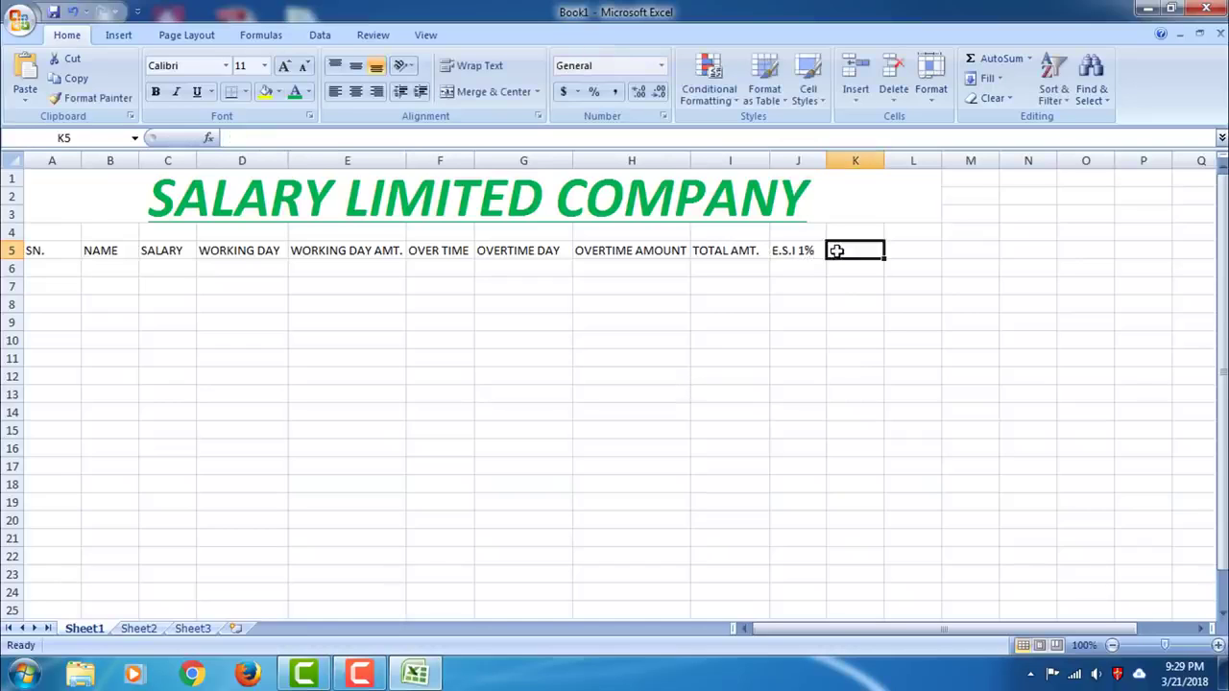
# Add FUND 9% in K5 and GROSS TOTAL in L5, widening column L
pyautogui.write('FUND 9%')
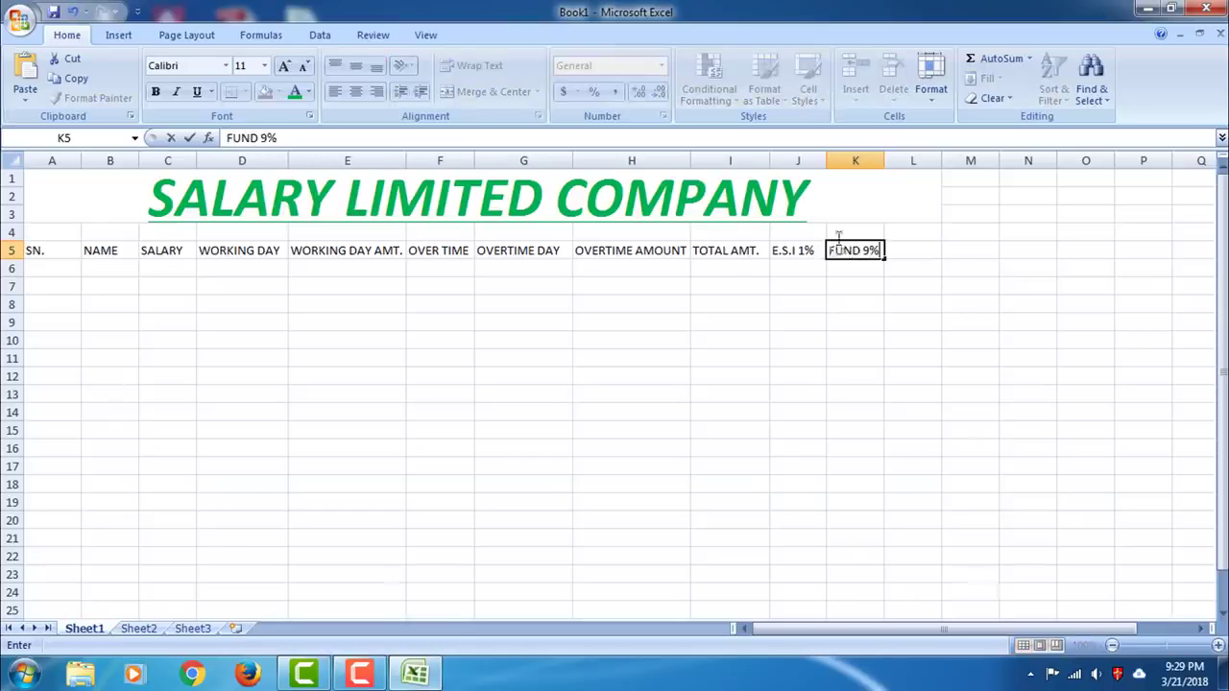
pyautogui.click(925, 249)
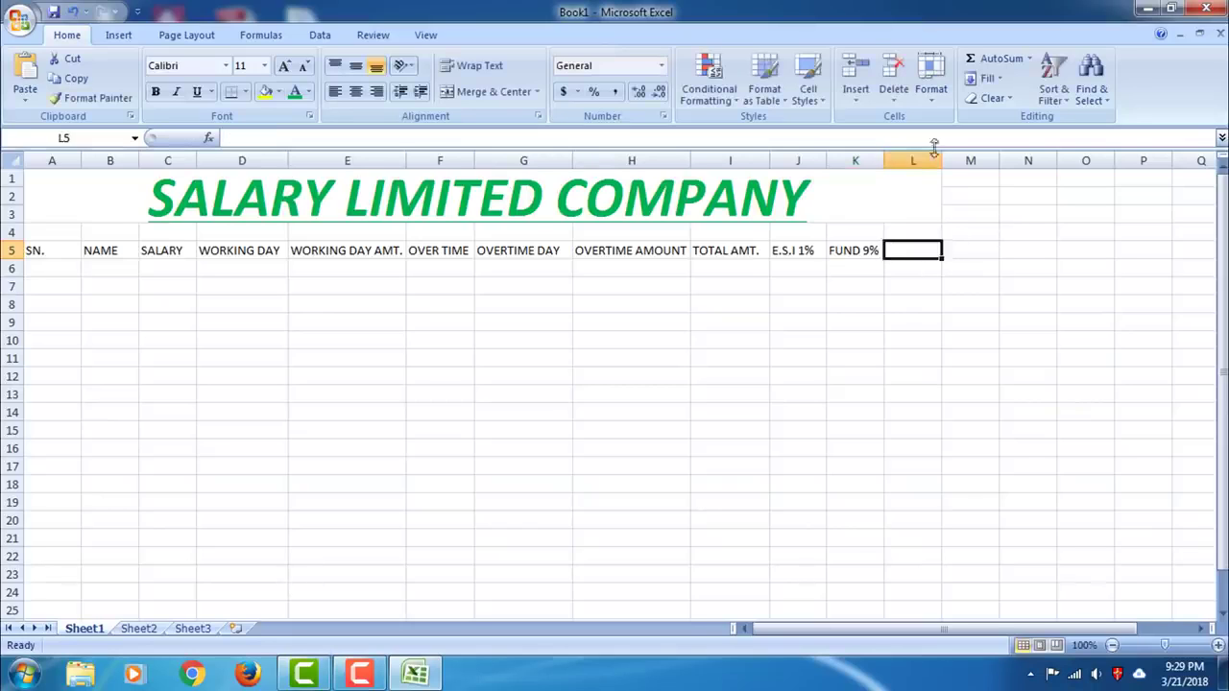
pyautogui.moveTo(941, 159); pyautogui.dragTo(983, 159)
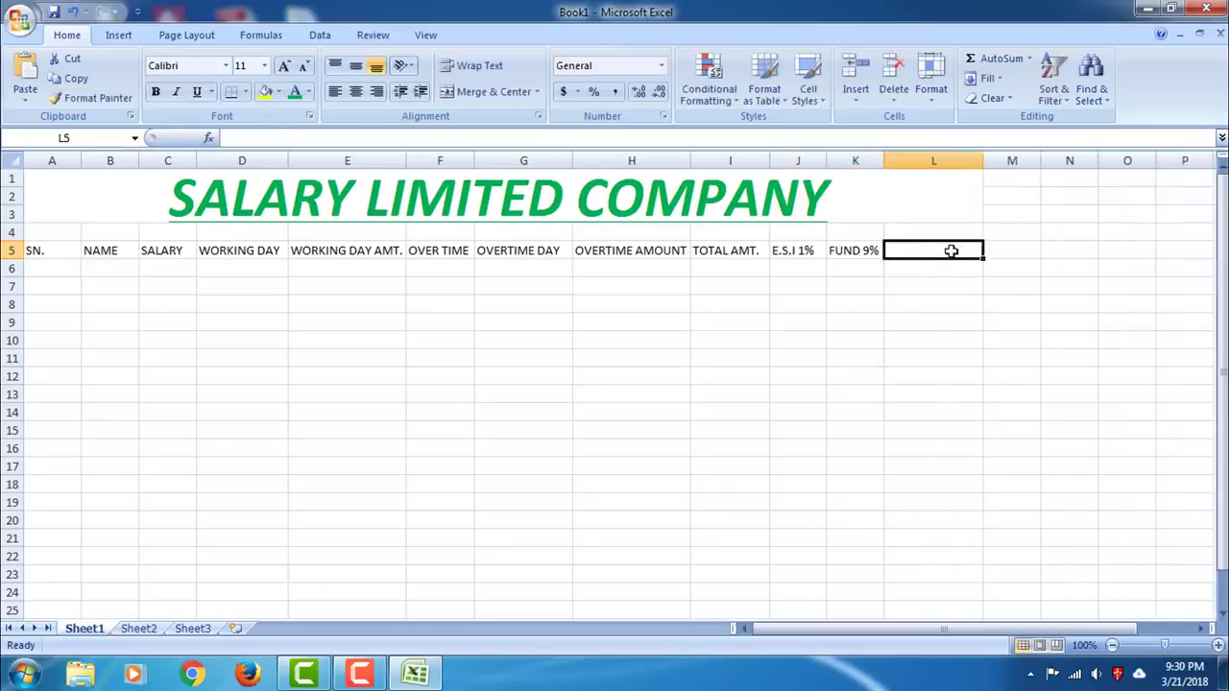
pyautogui.write('GROSS TOTAL')
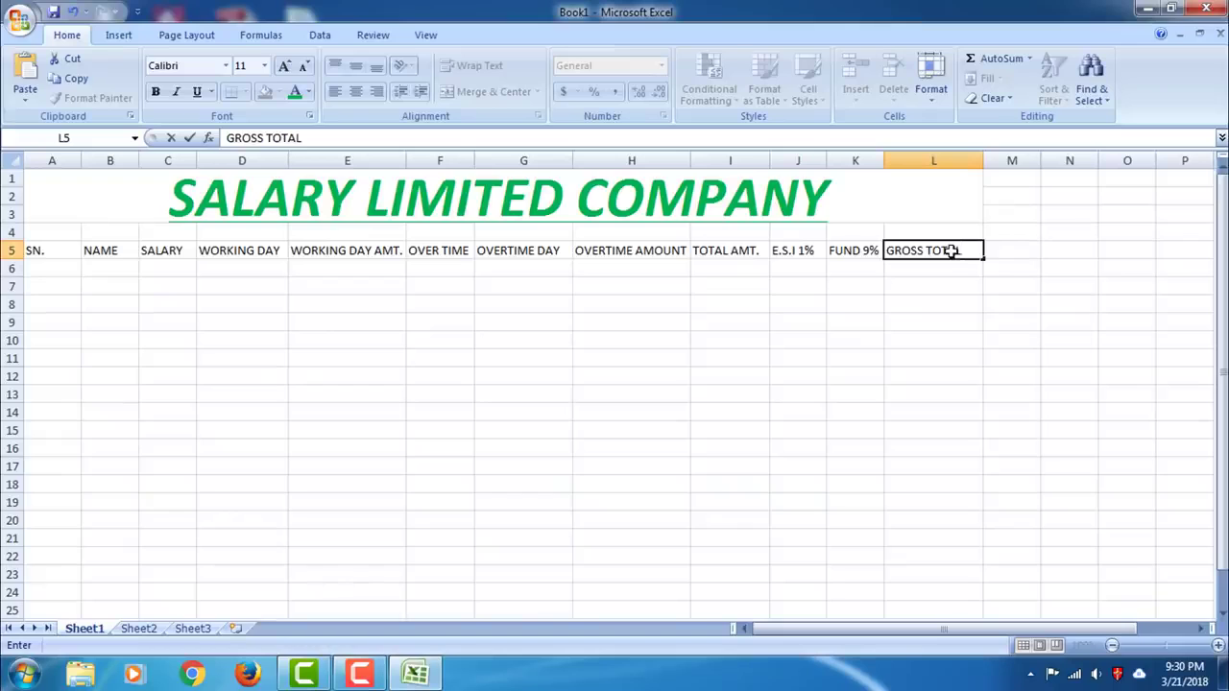
pyautogui.click(949, 265)
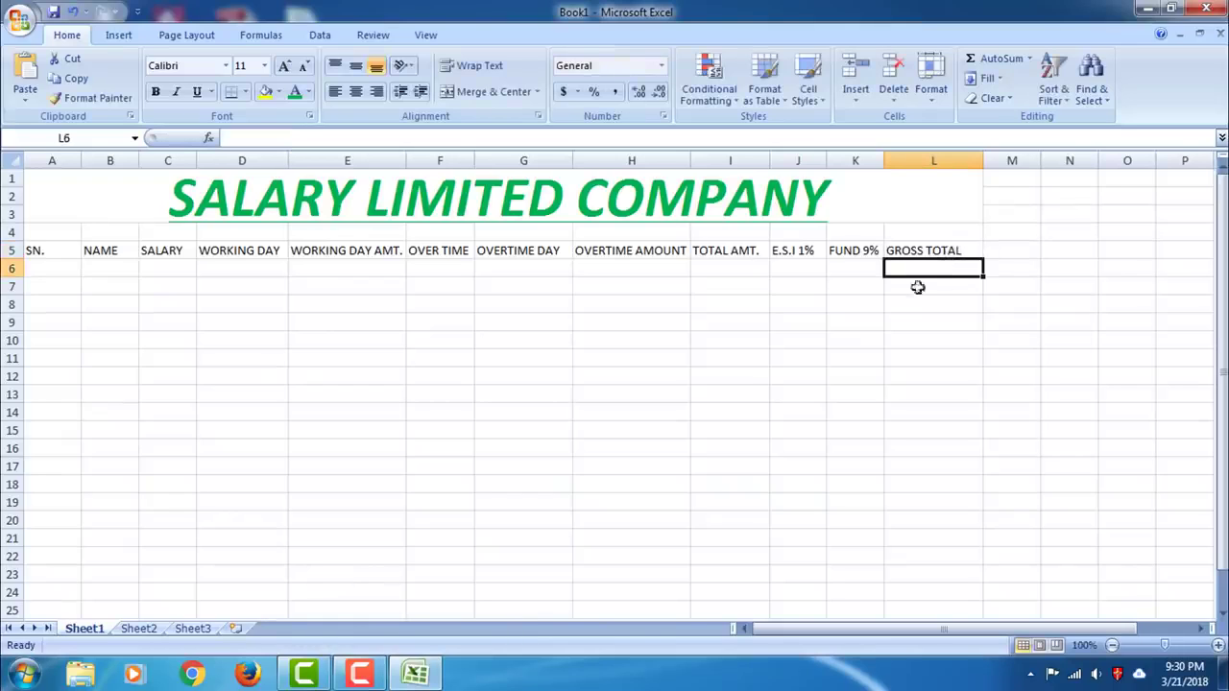
# Fill serial numbers 1 to 14 down A6:A19 as a series
pyautogui.click(44, 269)
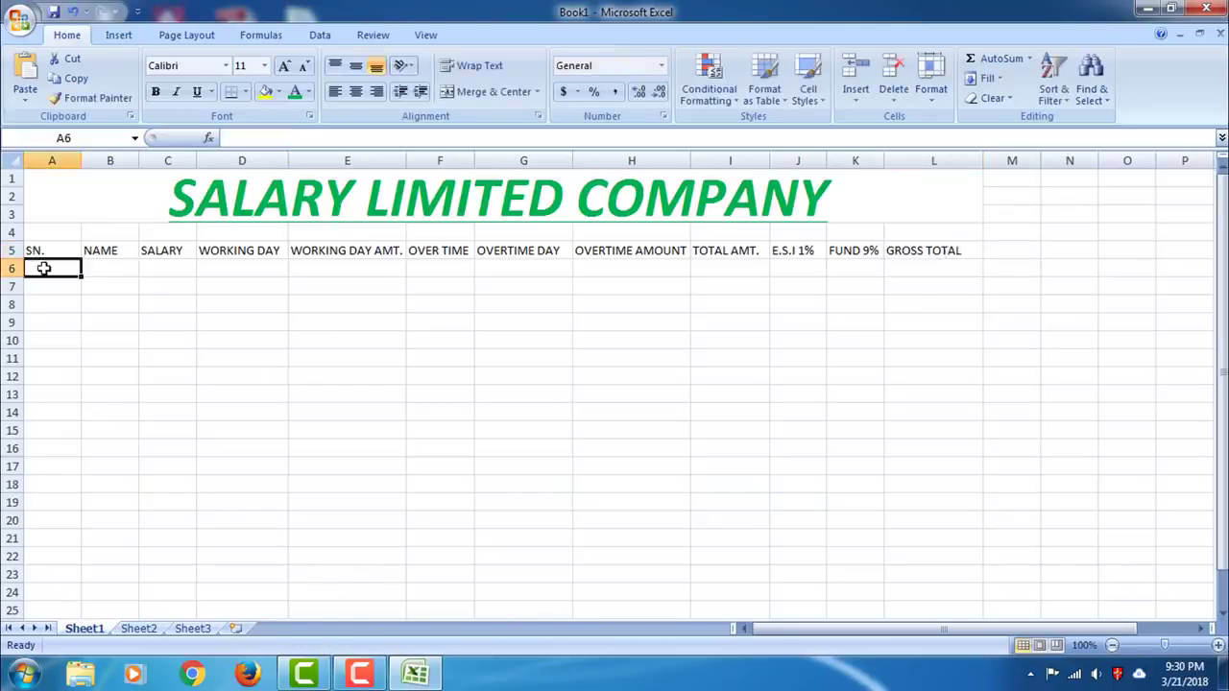
pyautogui.write('1')
pyautogui.click(66, 269)
pyautogui.moveTo(81, 276); pyautogui.dragTo(67, 511)
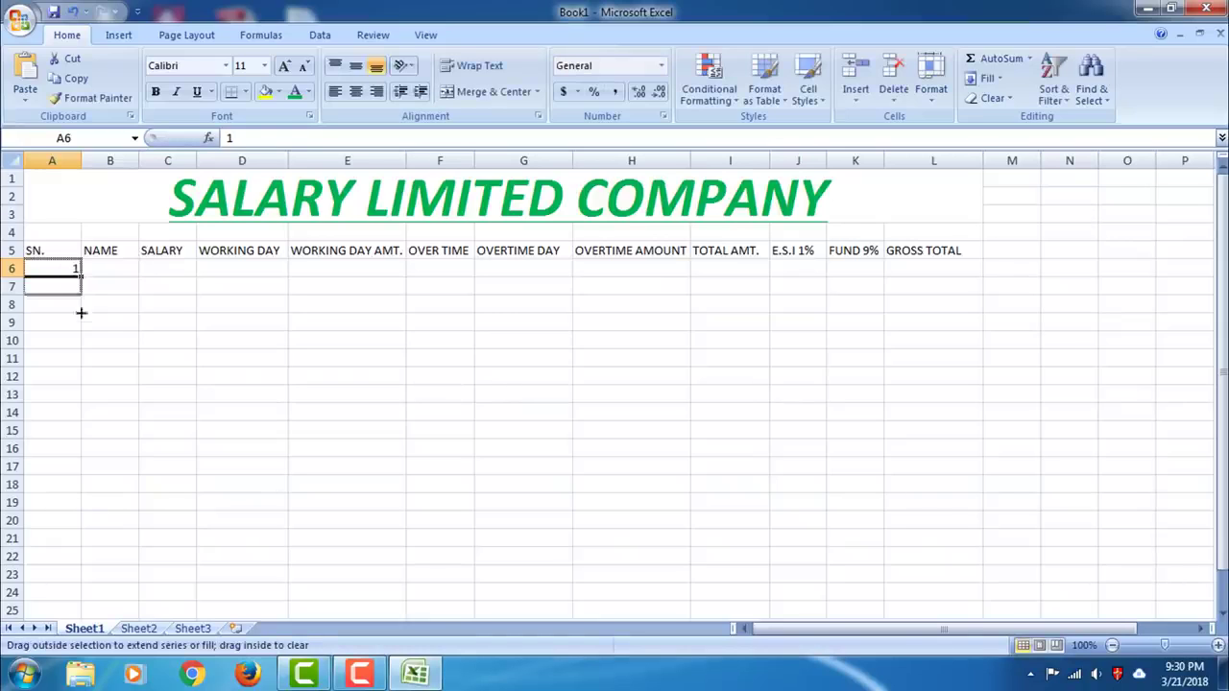
pyautogui.click(96, 523)
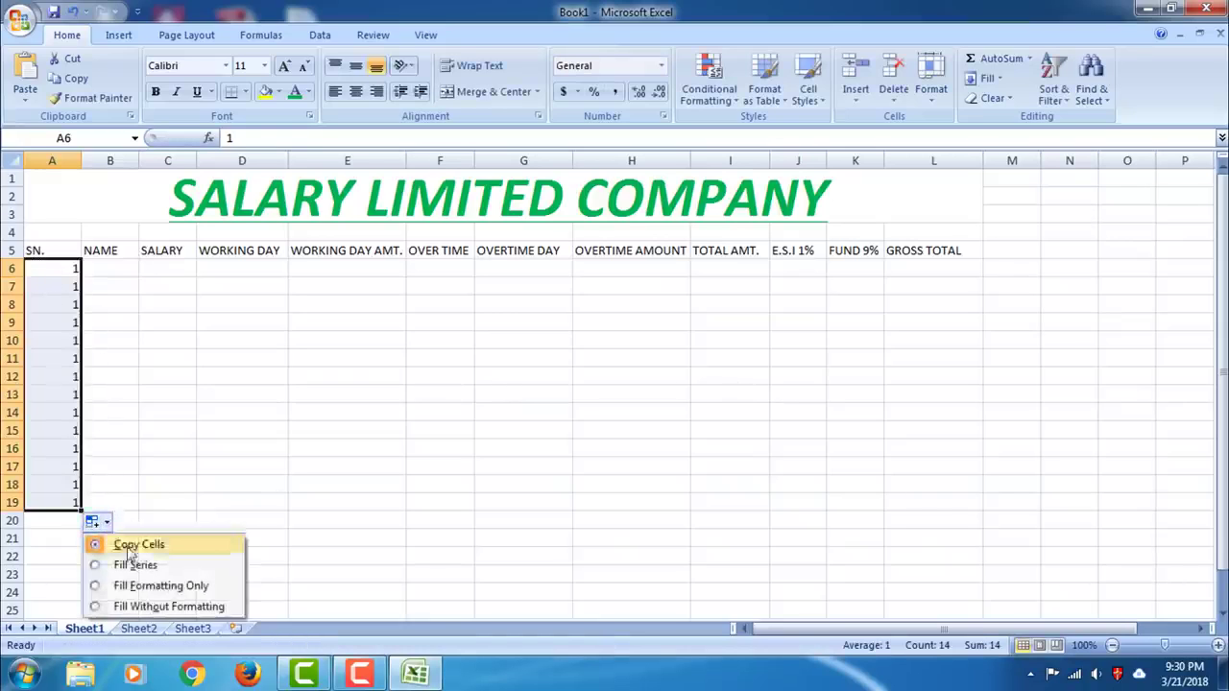
pyautogui.click(134, 565)
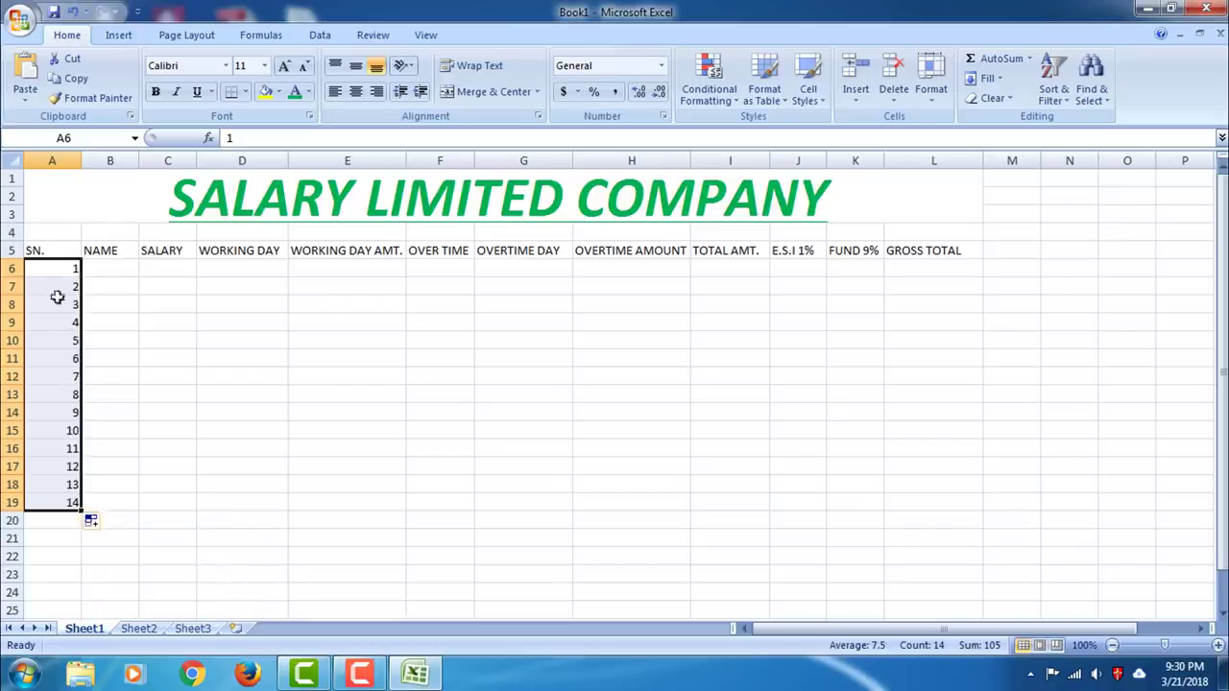
# Enter the first employee's full name in B6 and widen the NAME column
pyautogui.click(106, 269)
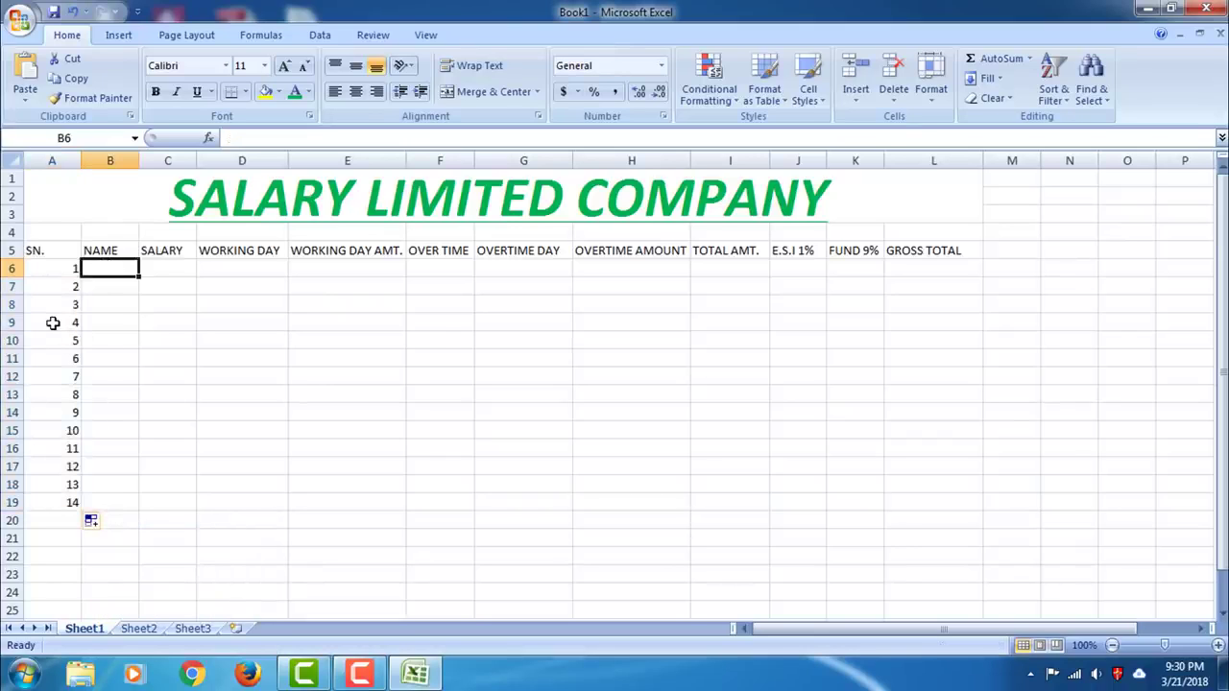
pyautogui.write('C')
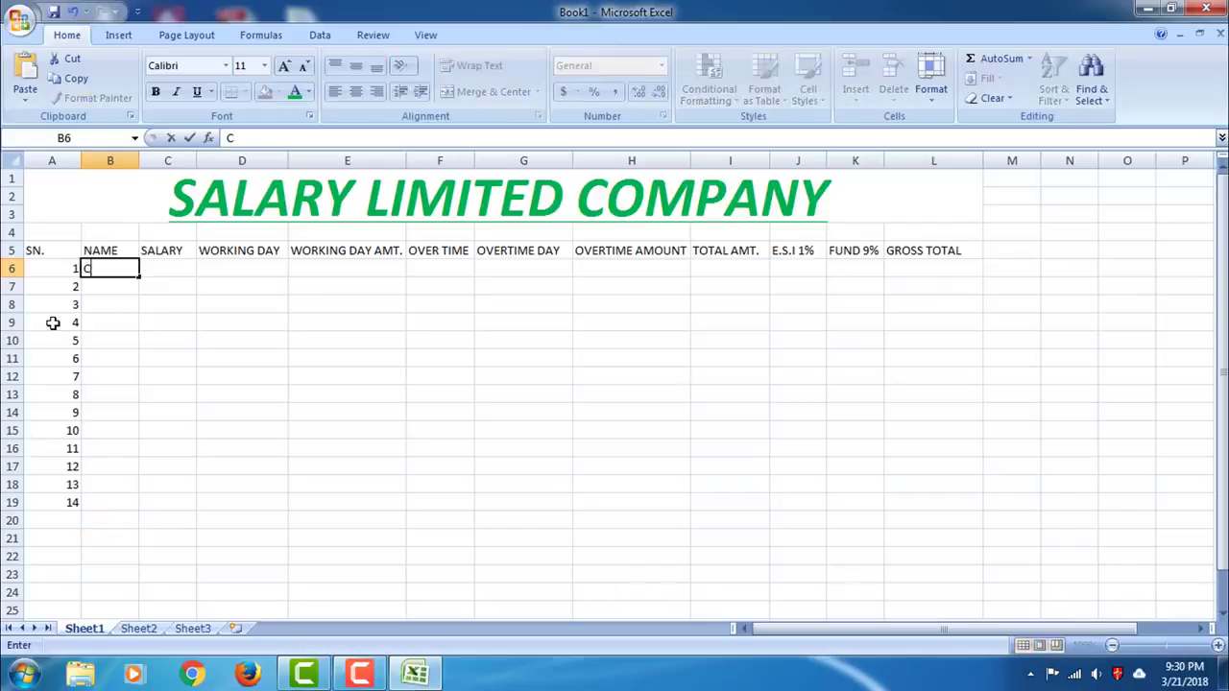
pyautogui.write('HANDAN')
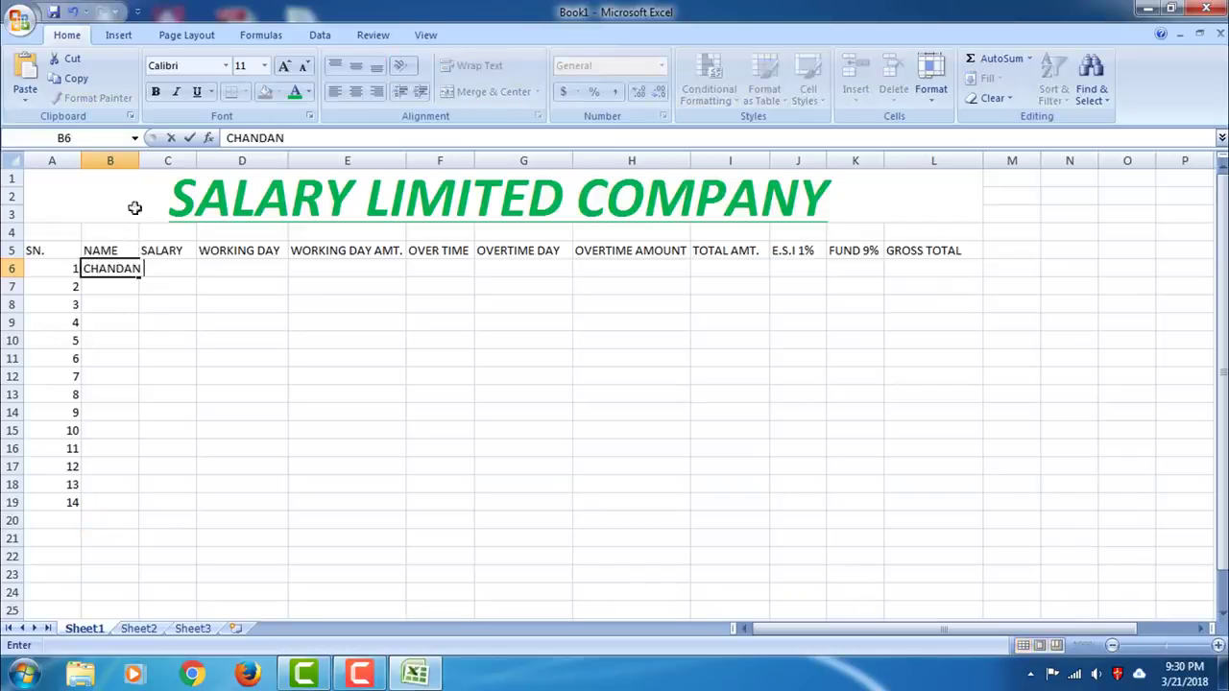
pyautogui.click(153, 304)
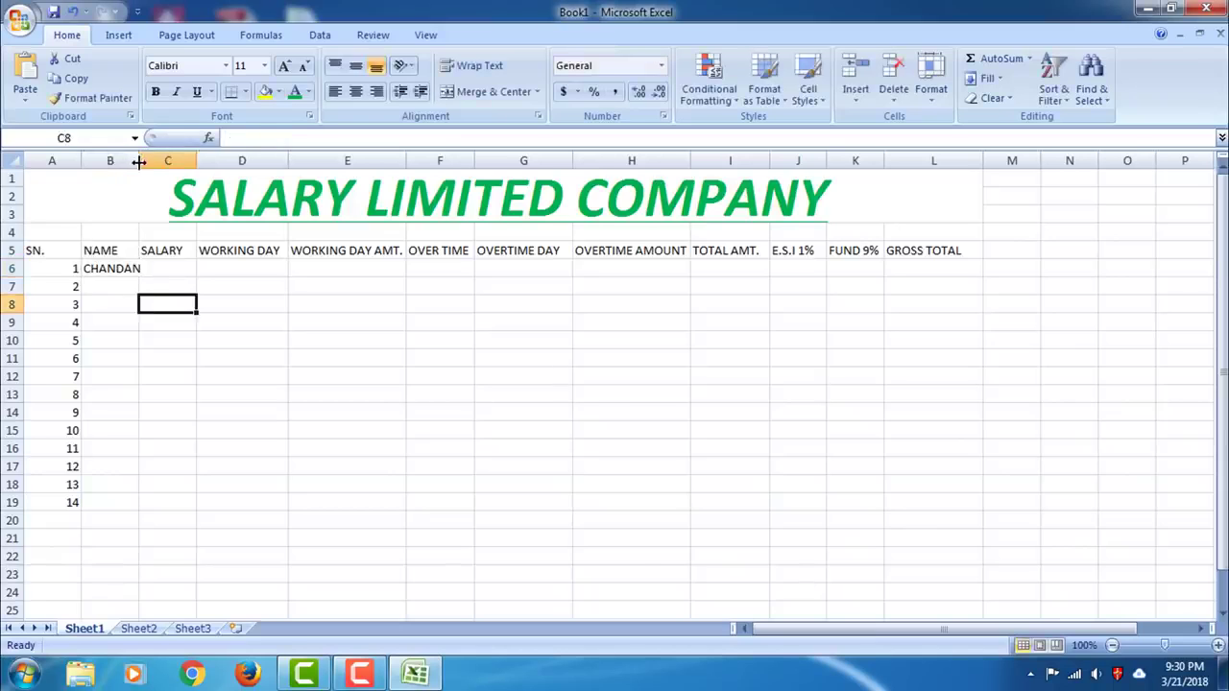
pyautogui.moveTo(138, 160); pyautogui.dragTo(193, 176)
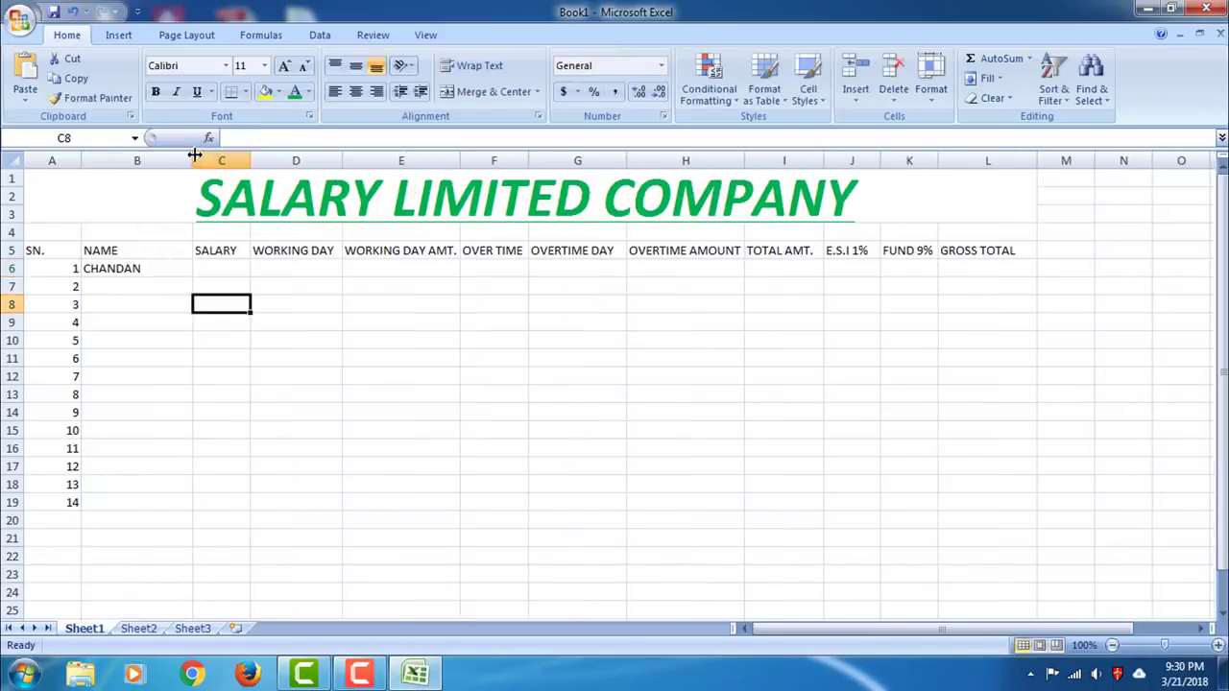
pyautogui.moveTo(192, 161); pyautogui.dragTo(258, 160)
pyautogui.doubleClick(168, 268)
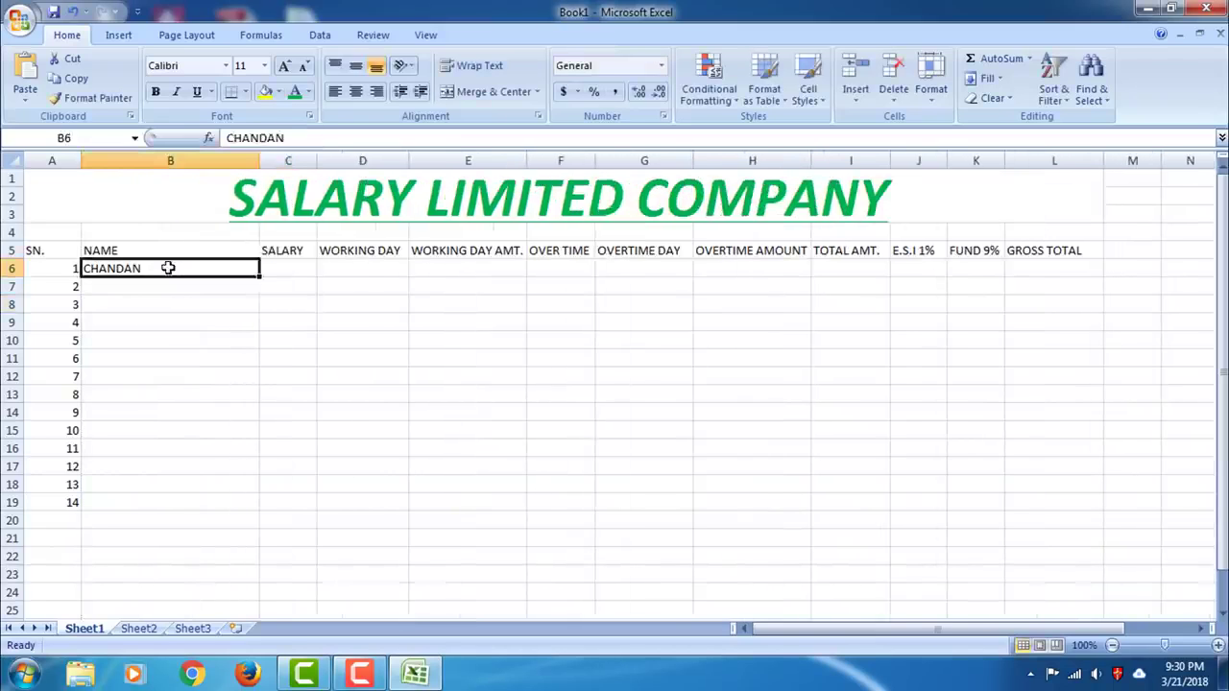
pyautogui.write('KU')
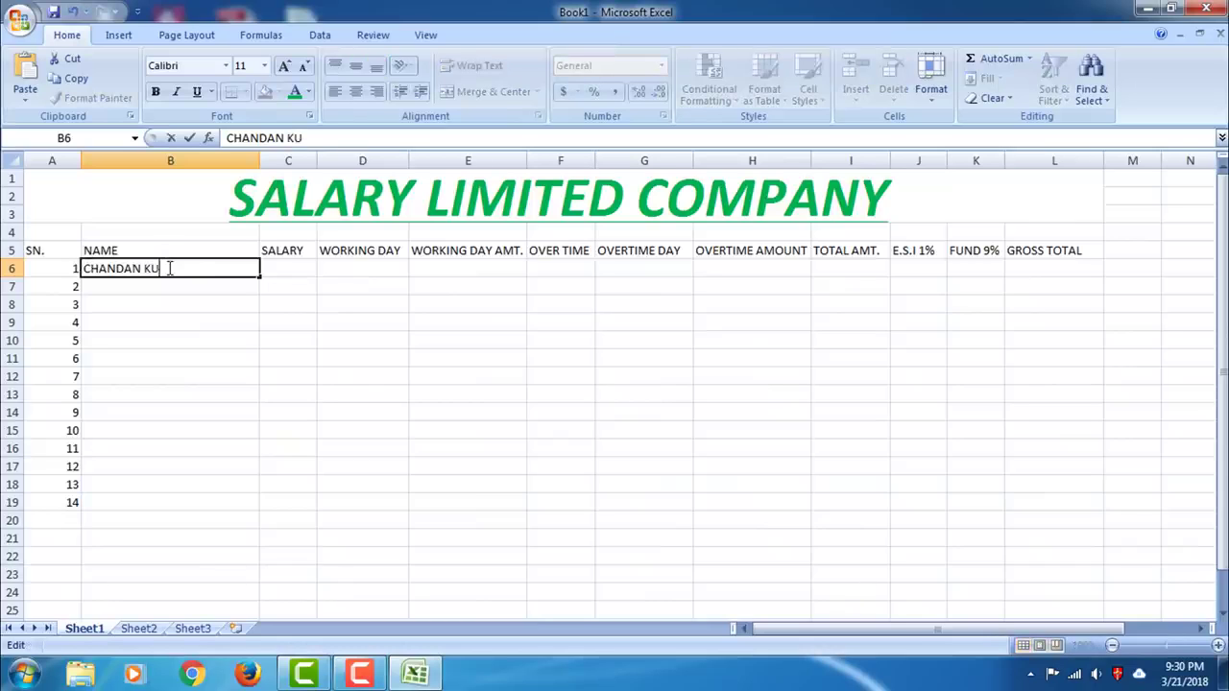
pyautogui.write('MAR')
# Enter a salary of 15000 in C6 and narrow the SALARY column
pyautogui.click(305, 268)
pyautogui.moveTo(318, 161); pyautogui.dragTo(364, 165)
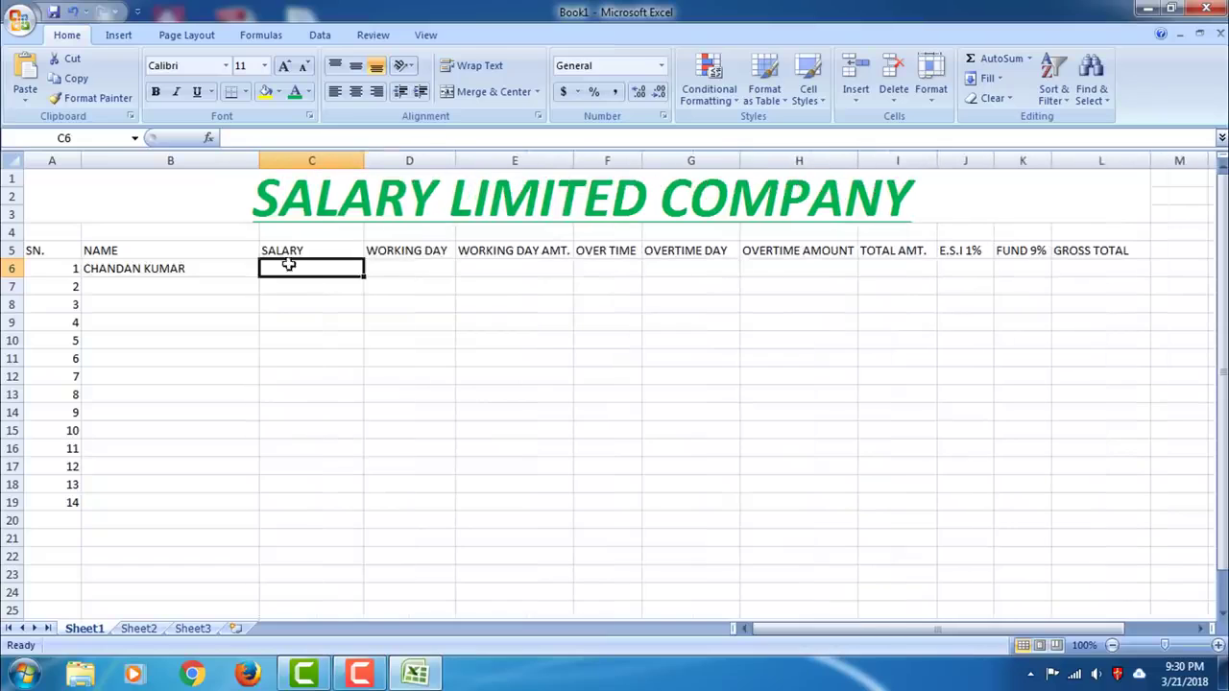
pyautogui.write('15000')
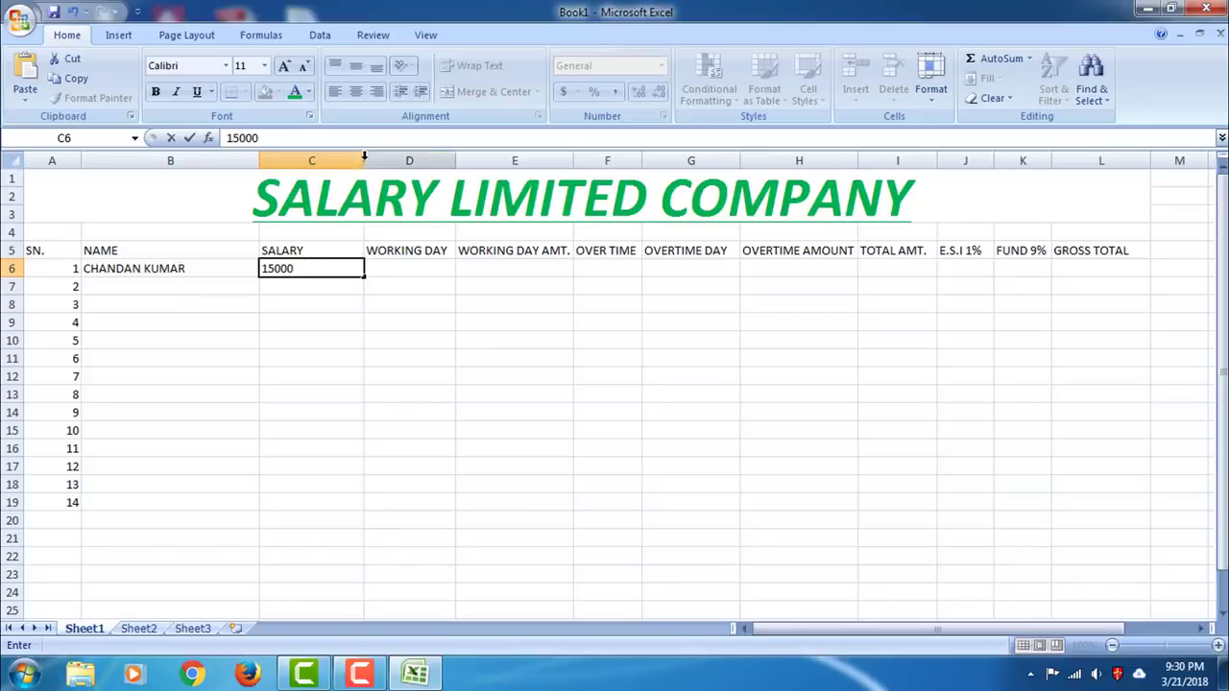
pyautogui.click(346, 304)
pyautogui.moveTo(366, 163); pyautogui.dragTo(332, 163)
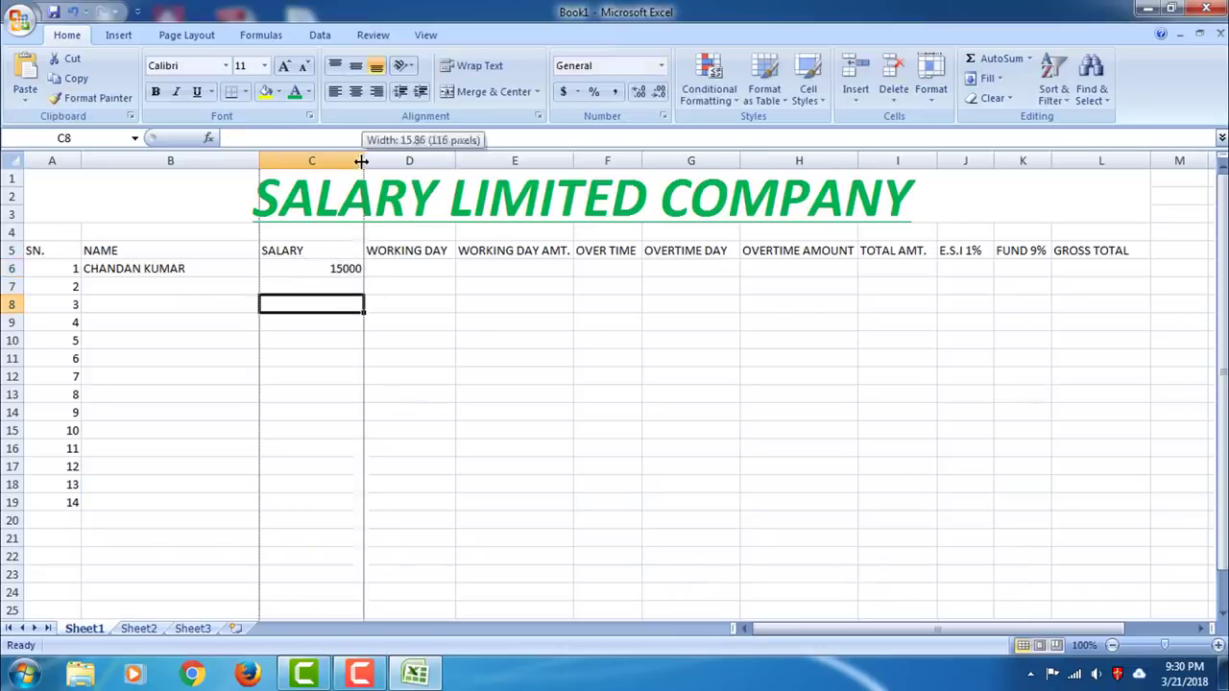
pyautogui.click(299, 269)
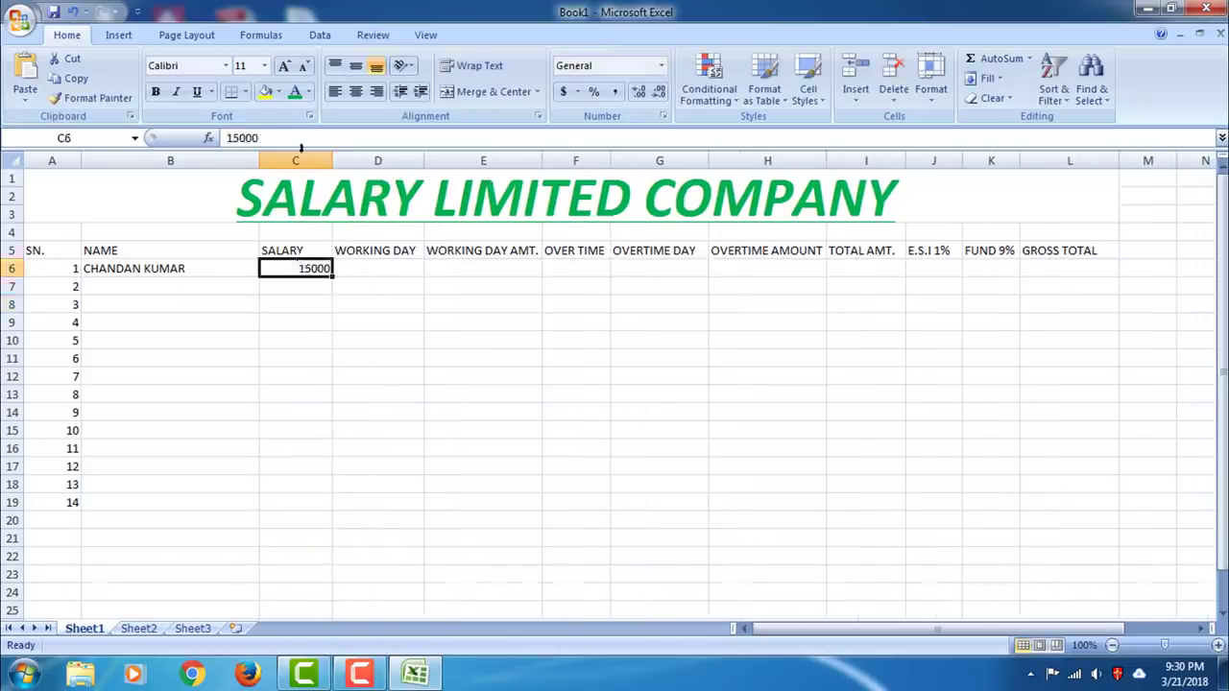
pyautogui.click(355, 91)
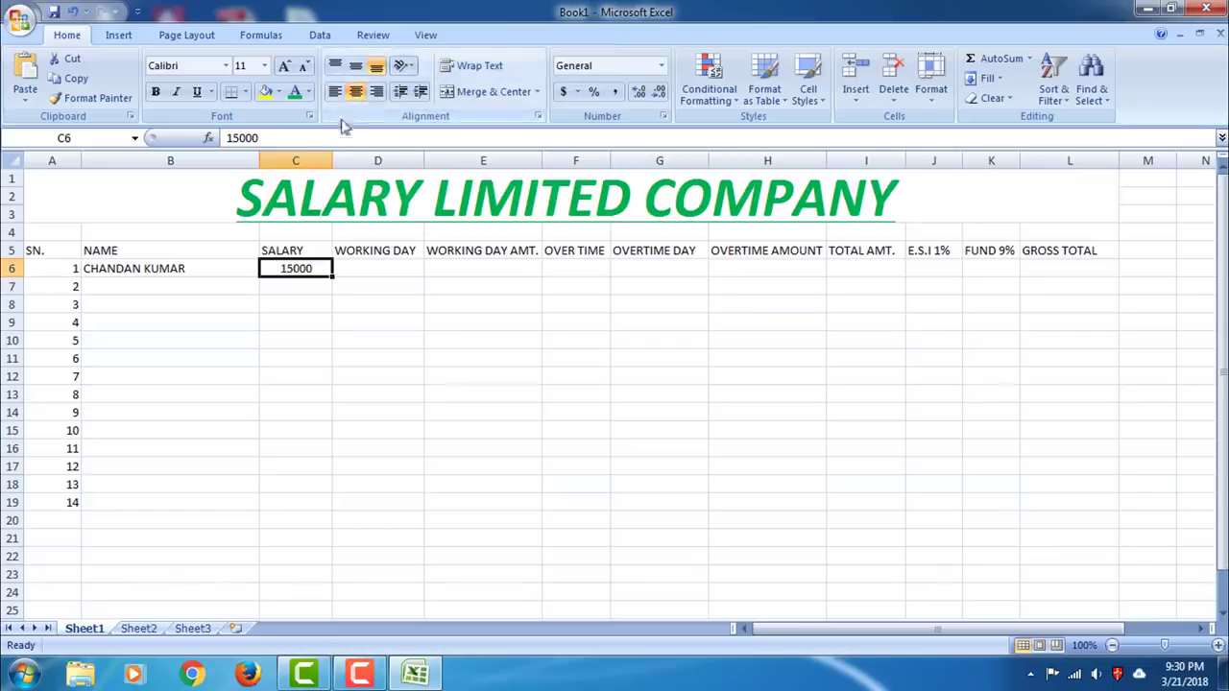
pyautogui.click(354, 269)
# Centre-align the employee data block C6:L19
pyautogui.moveTo(157, 269); pyautogui.dragTo(173, 280)
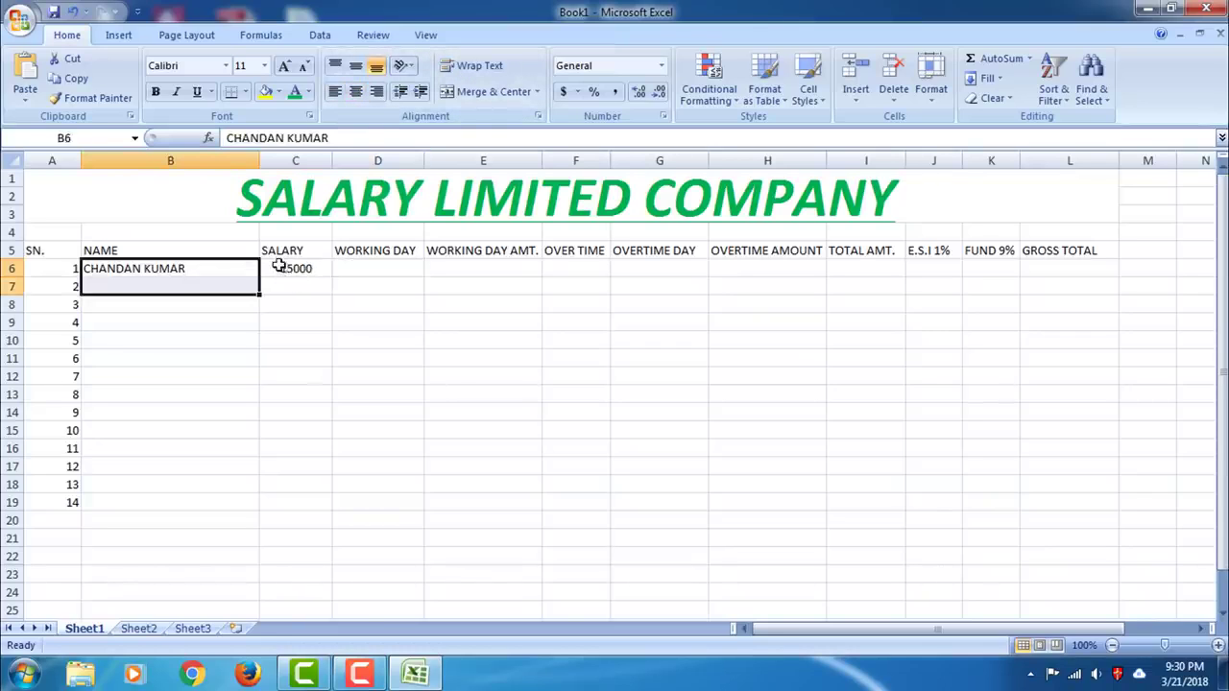
pyautogui.moveTo(285, 267)
pyautogui.mouseDown()
pyautogui.moveTo(993, 445)
pyautogui.moveTo(1059, 468)
pyautogui.moveTo(1051, 502)
pyautogui.mouseUp()
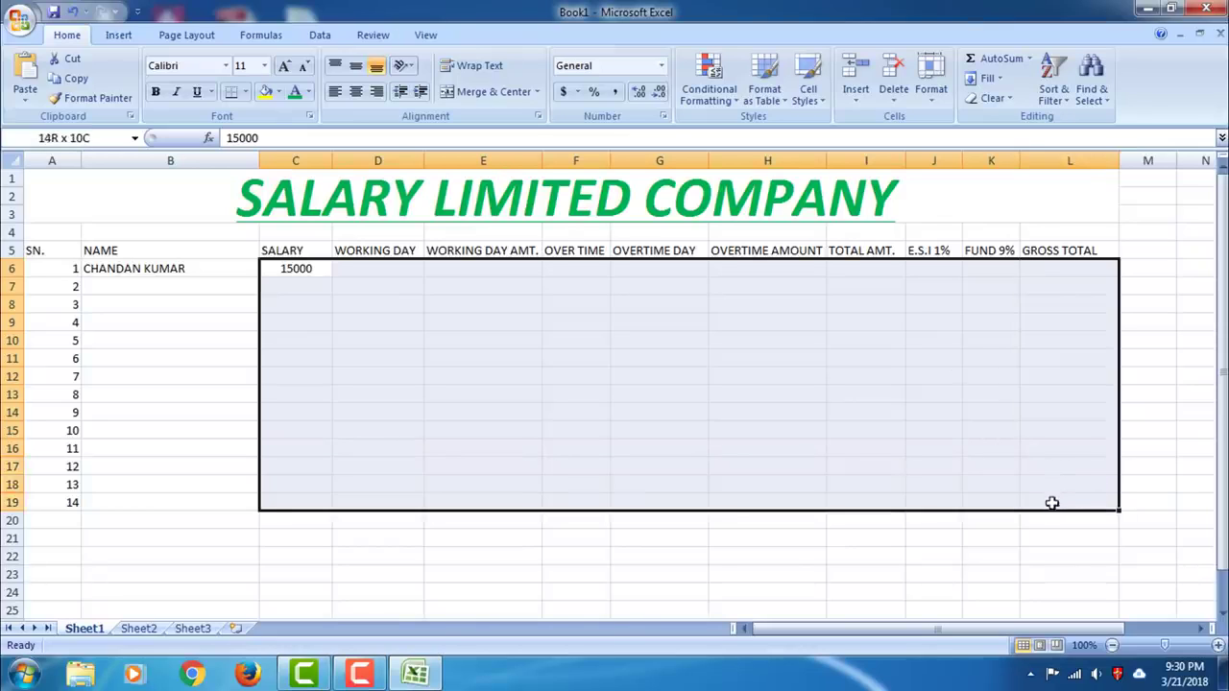
pyautogui.click(355, 92)
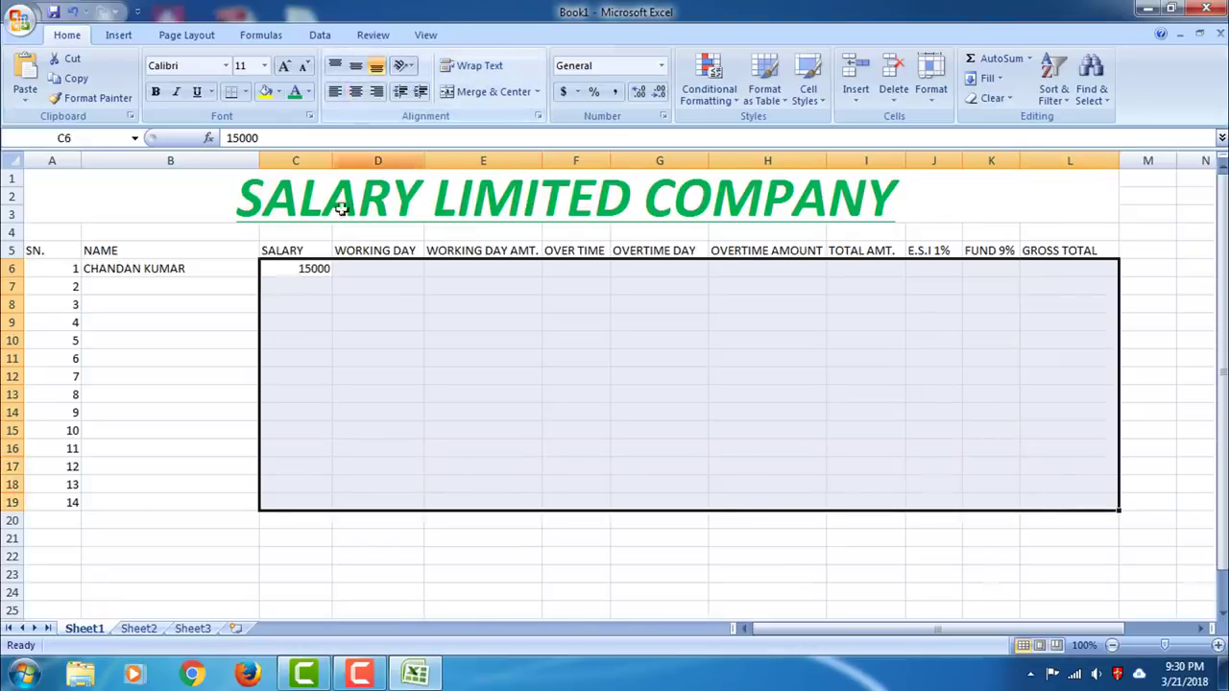
pyautogui.click(355, 92)
pyautogui.click(389, 270)
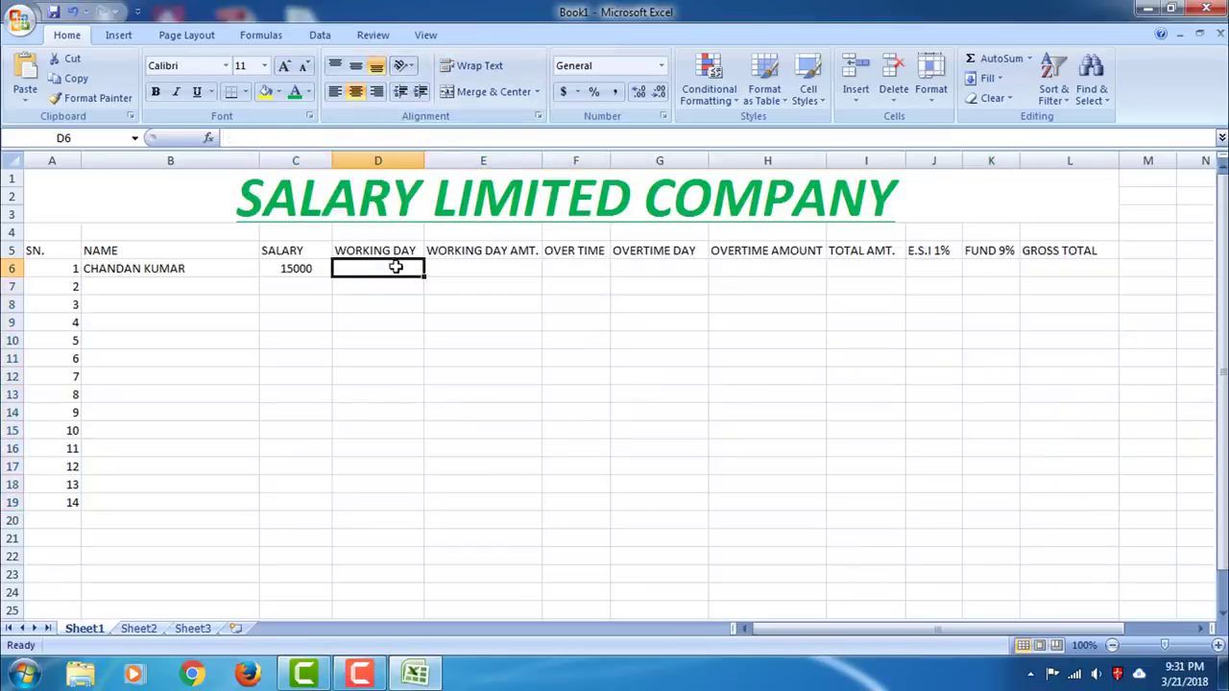
# Enter 20 working days in D6 and 48 overtime in F6
pyautogui.write('20')
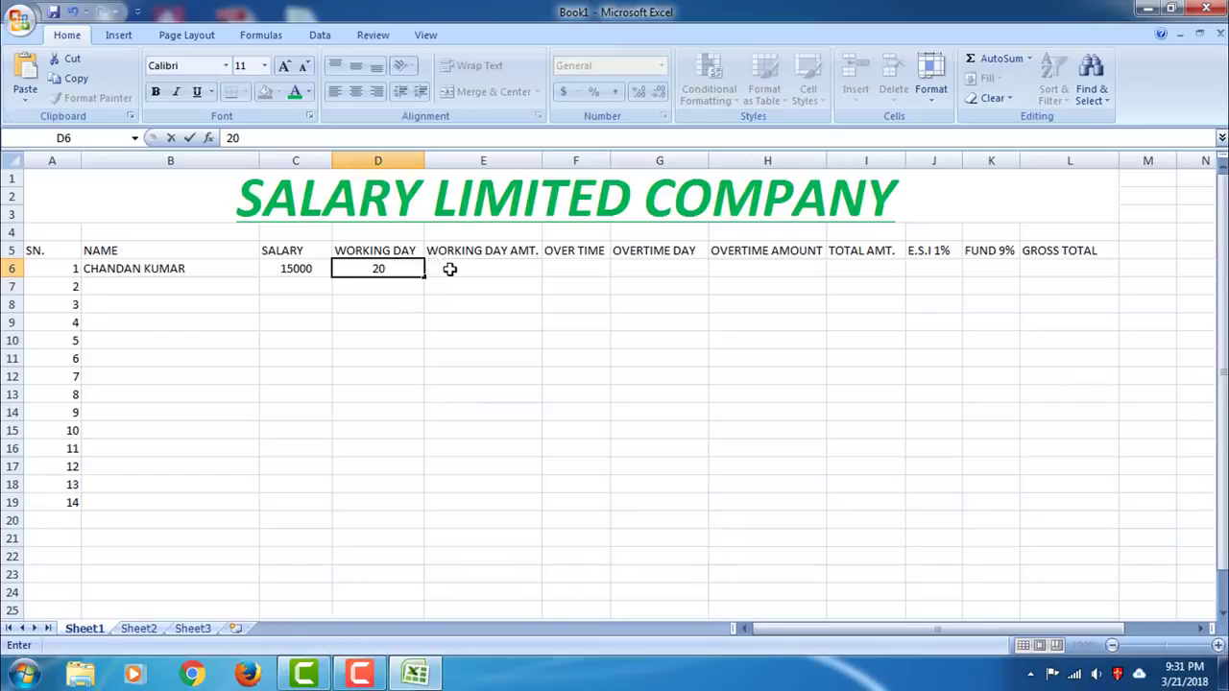
pyautogui.click(450, 269)
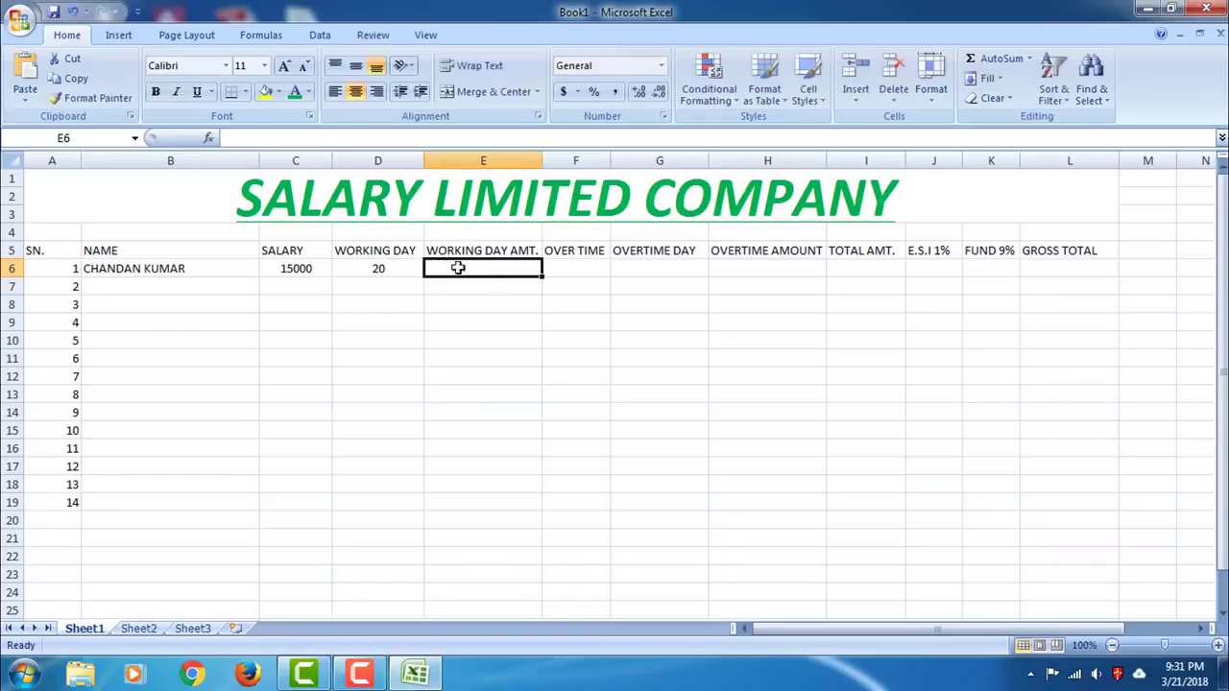
pyautogui.click(578, 270)
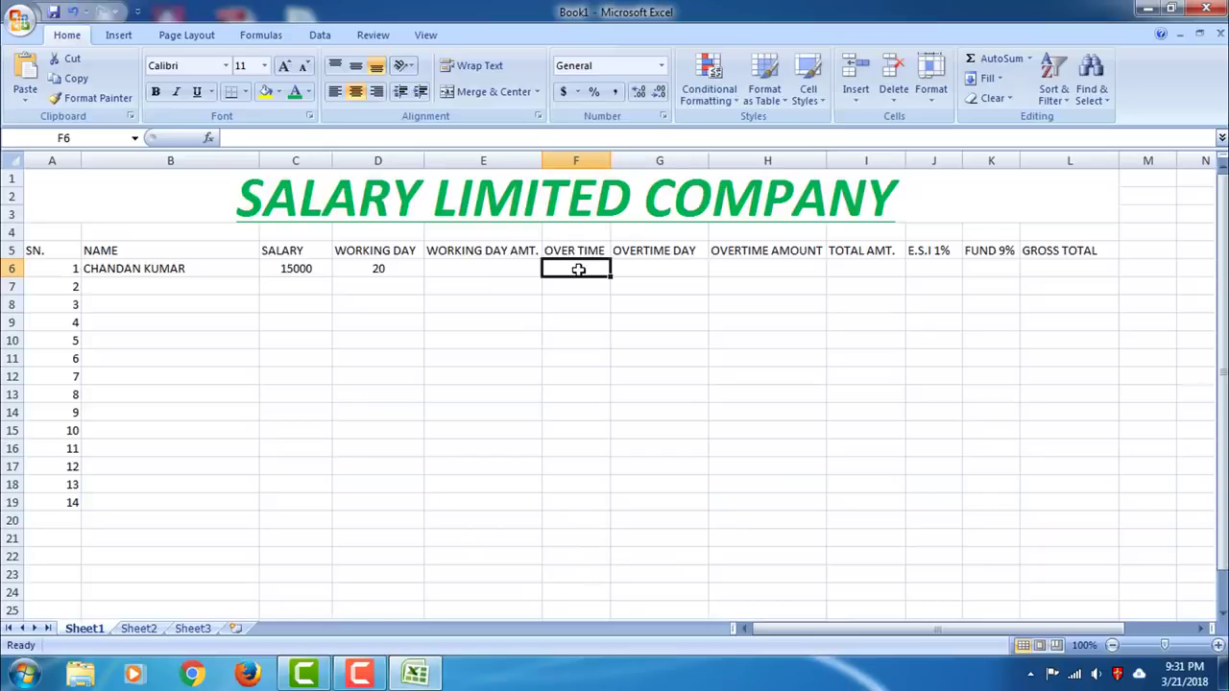
pyautogui.write('48')
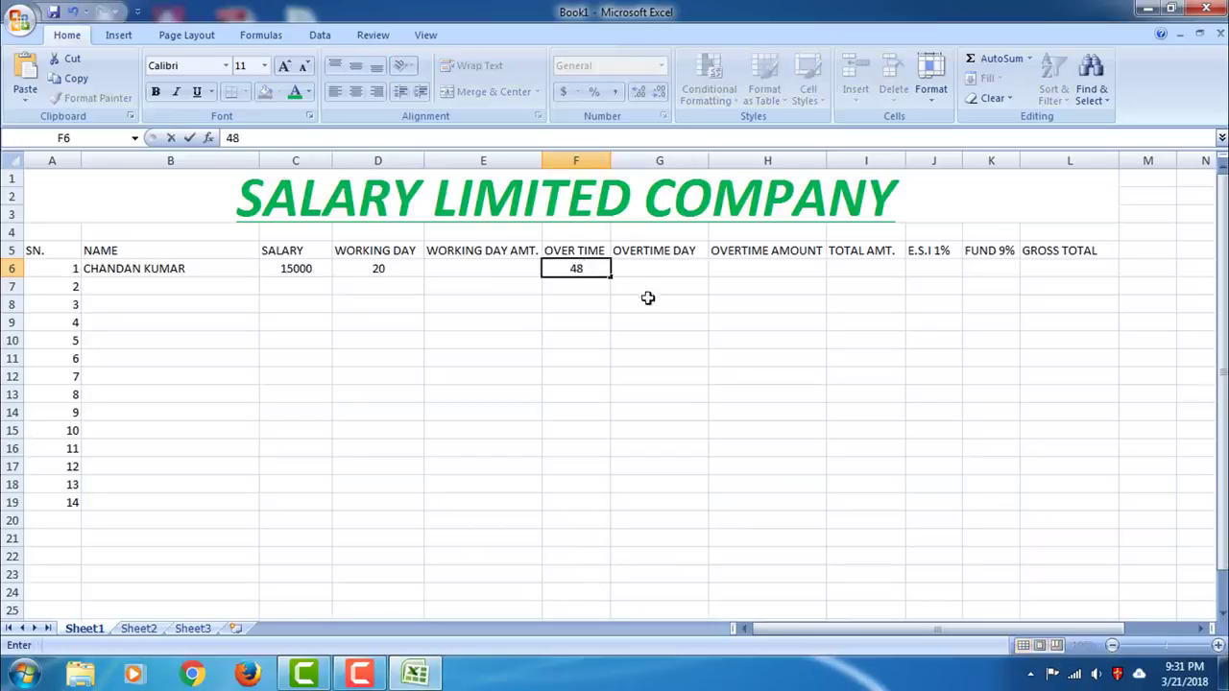
pyautogui.click(668, 263)
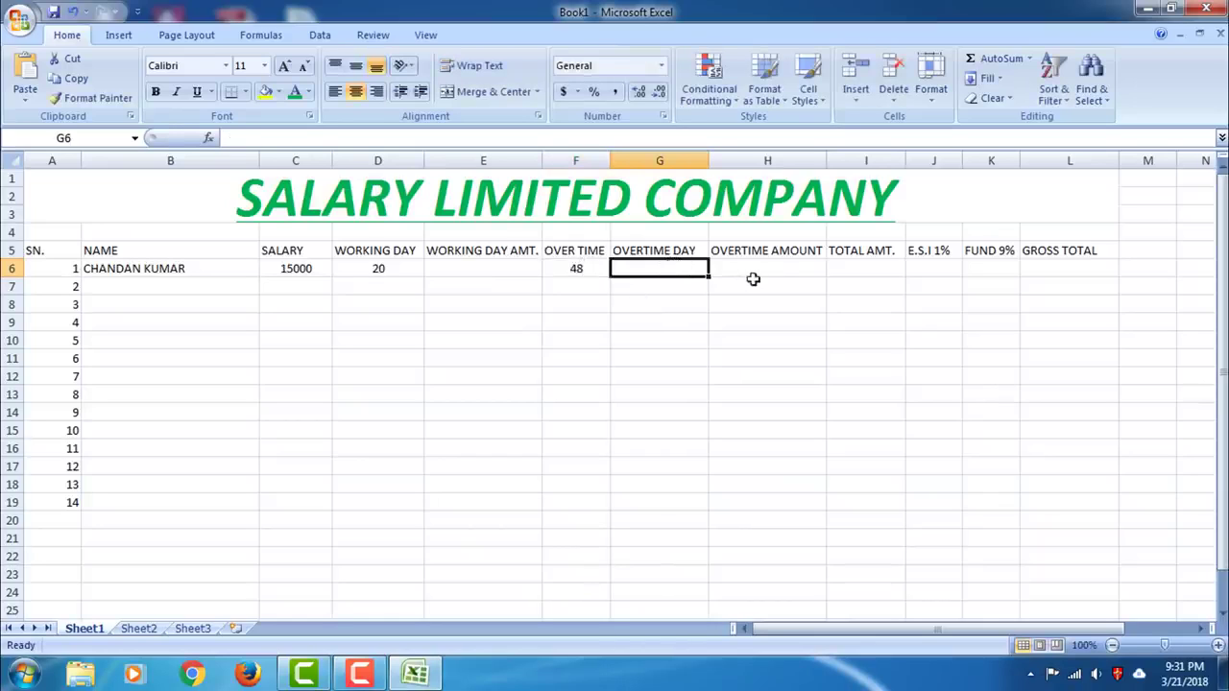
# Review row 6's salary 15000, 20 working days and 48 overtime before E6
pyautogui.click(776, 259)
pyautogui.click(867, 268)
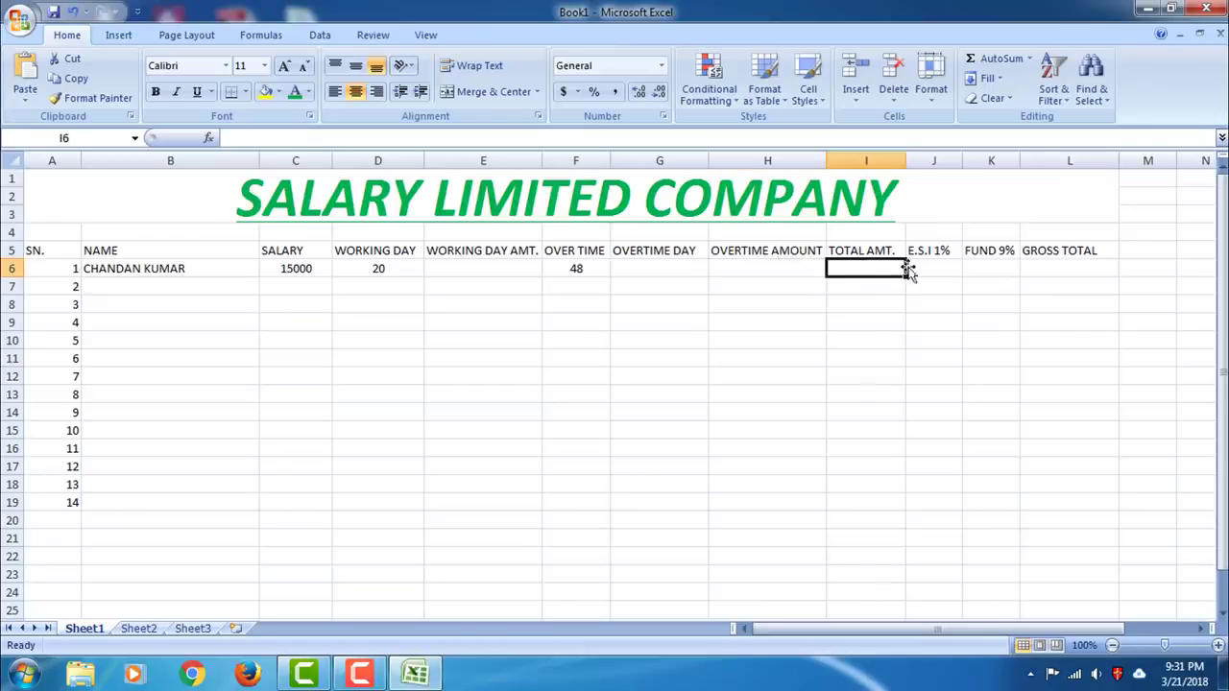
pyautogui.click(936, 268)
pyautogui.click(987, 268)
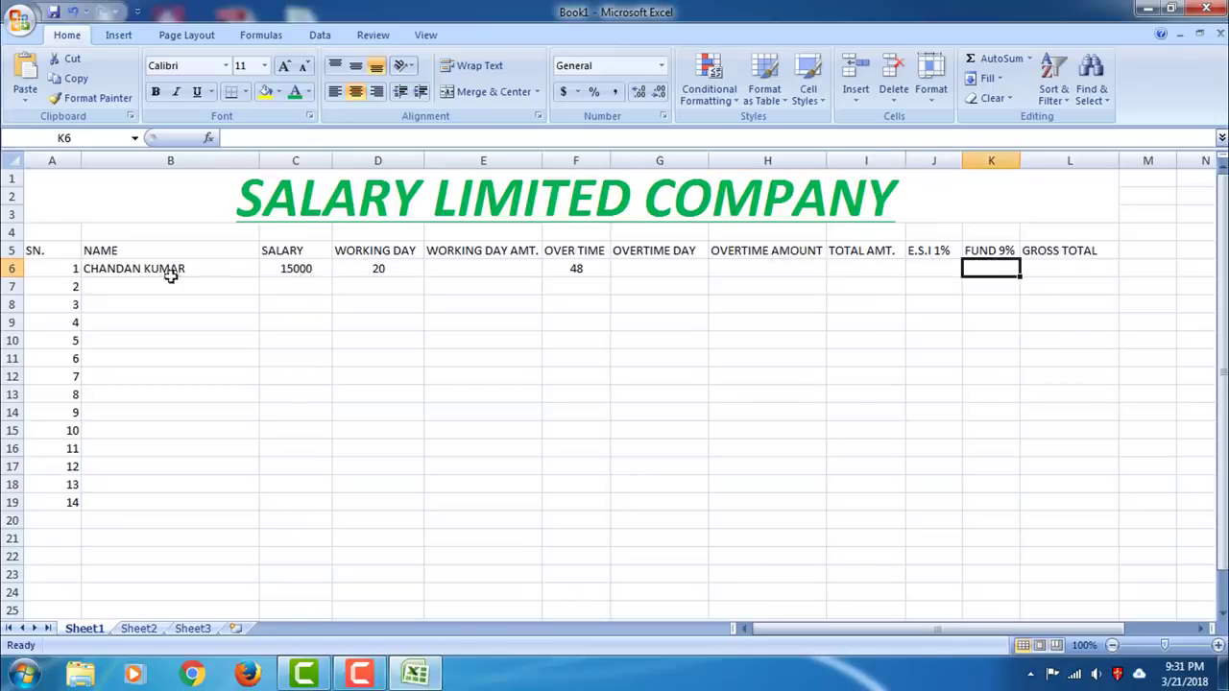
pyautogui.click(296, 269)
pyautogui.click(380, 270)
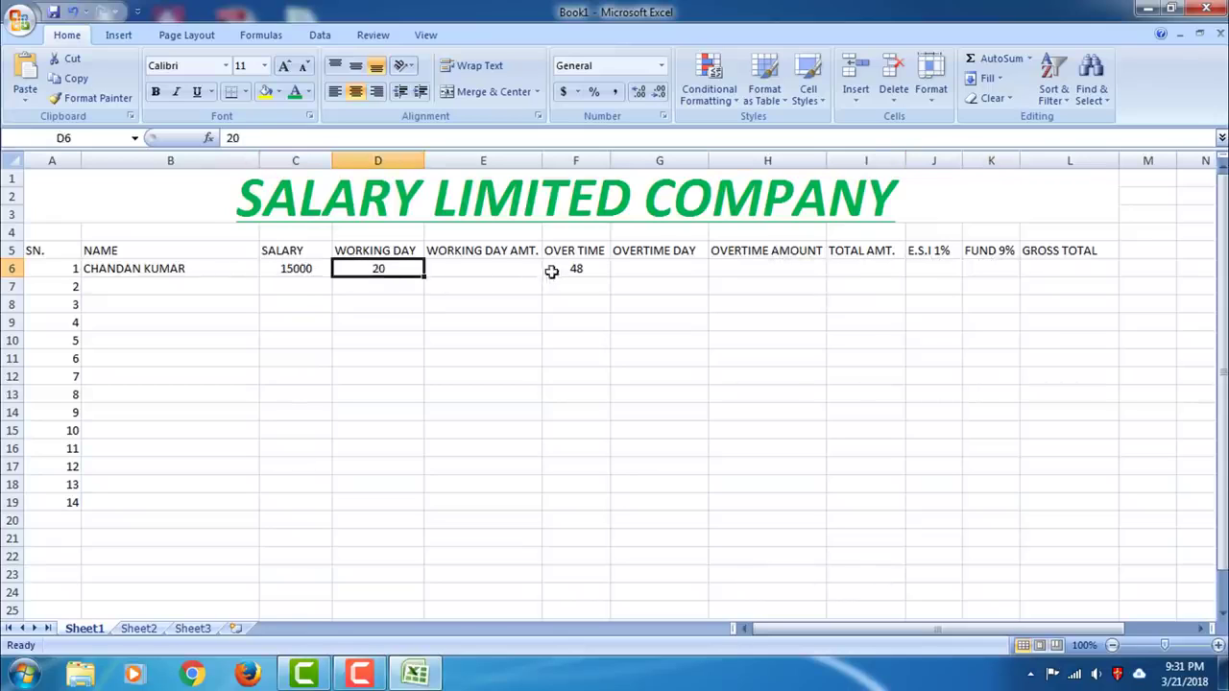
pyautogui.click(549, 270)
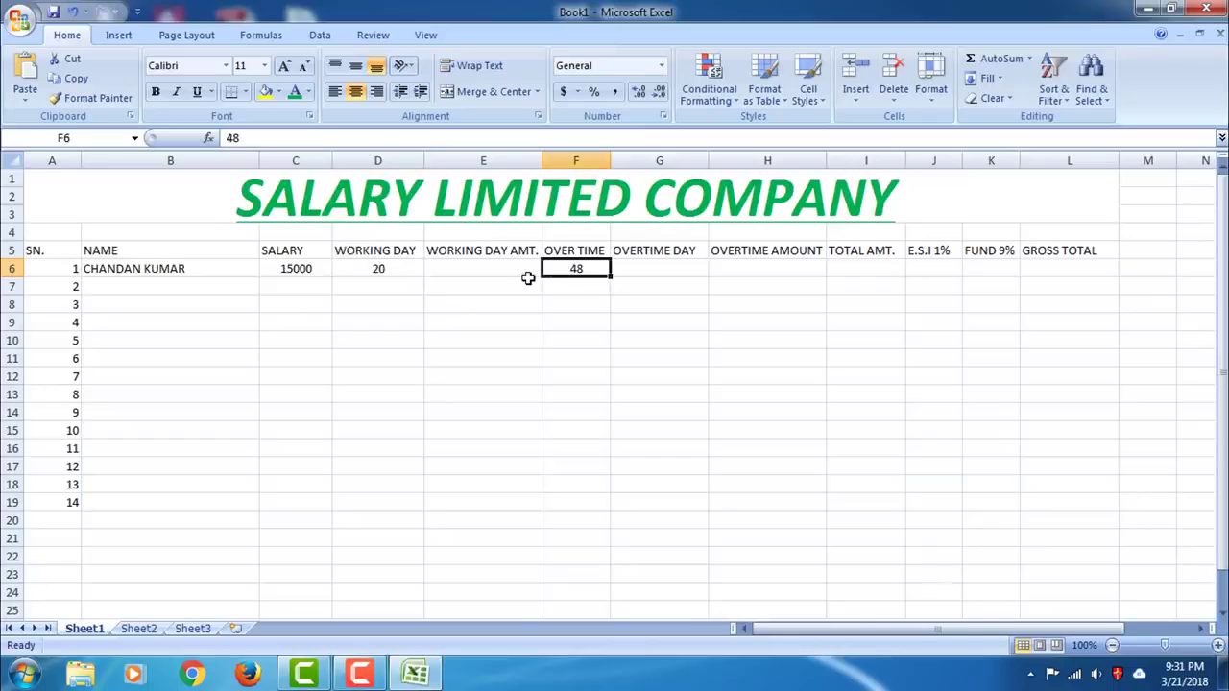
pyautogui.click(294, 273)
pyautogui.click(370, 271)
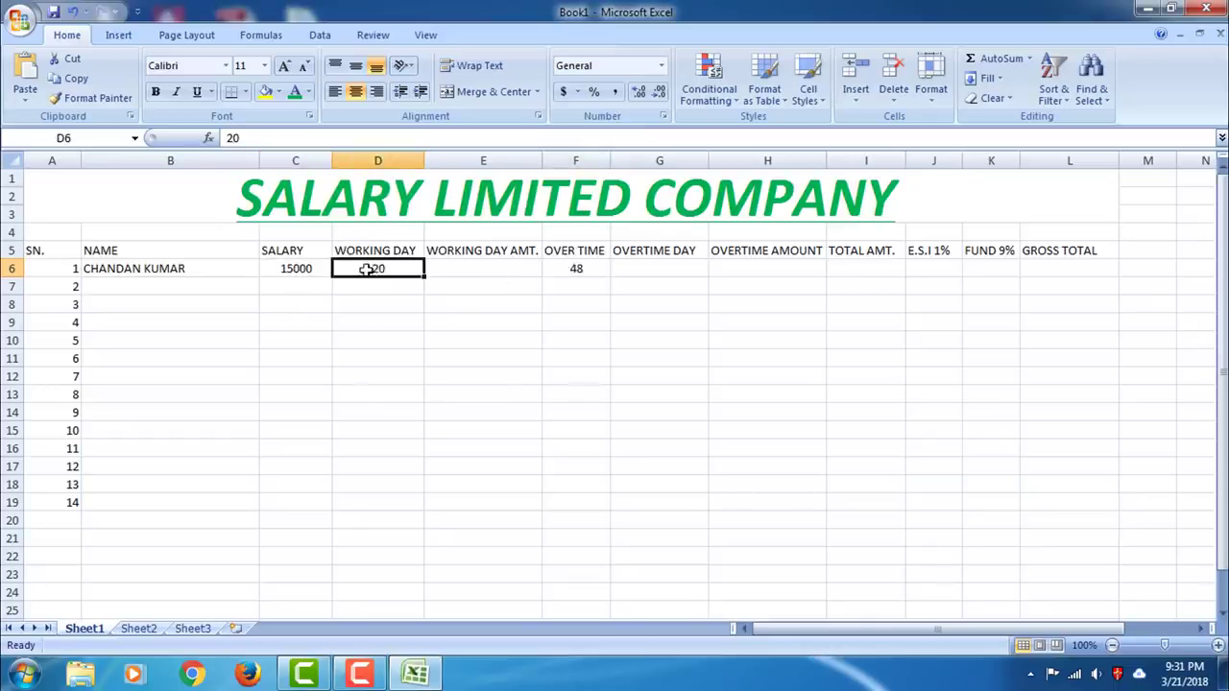
pyautogui.click(573, 269)
pyautogui.write('48')
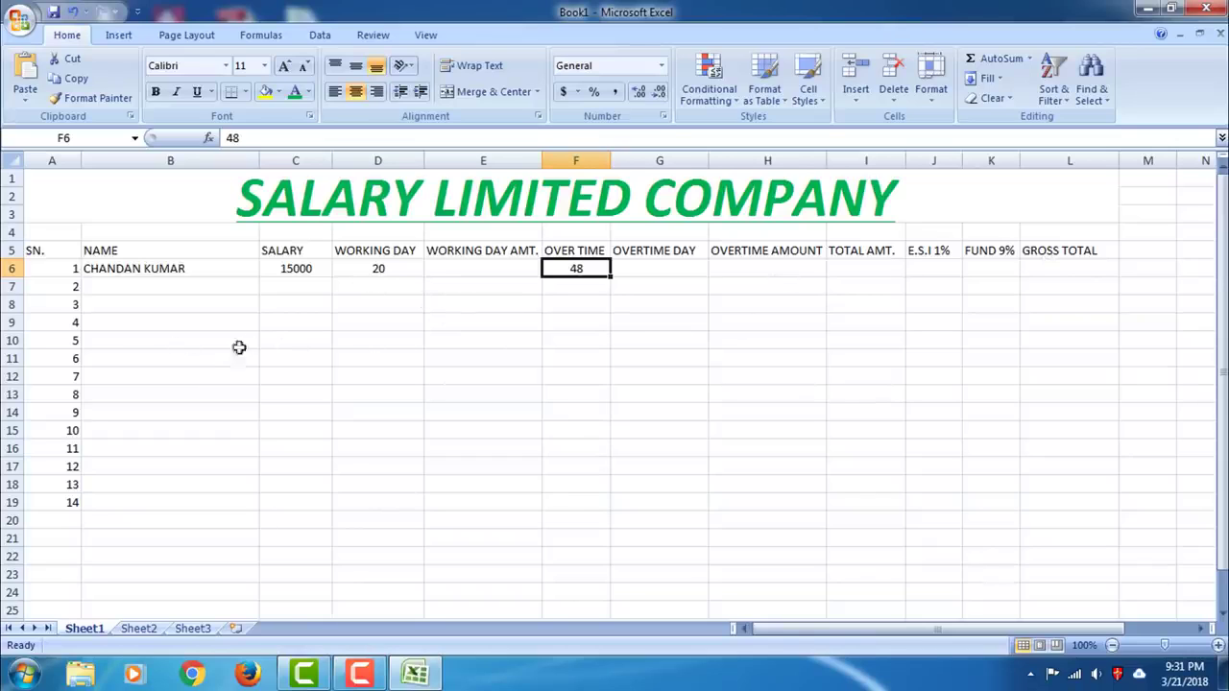
pyautogui.click(451, 269)
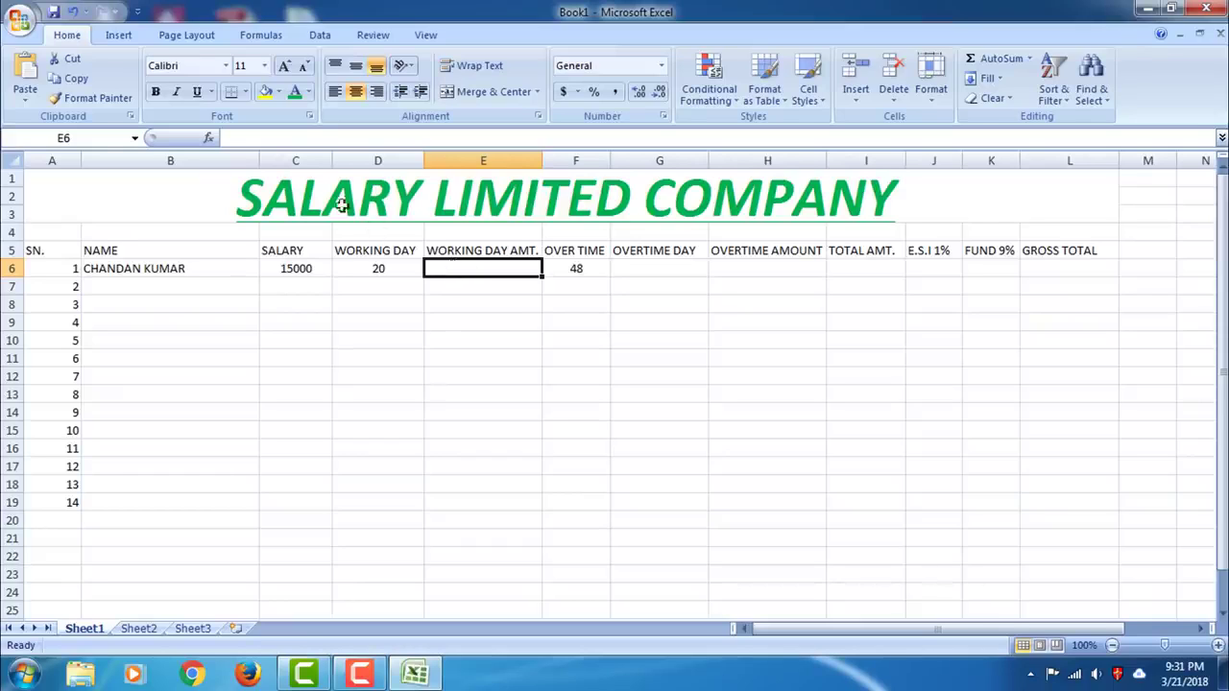
# Begin the E6 formula as =(C6*D6, correcting typing mistakes
pyautogui.click(298, 140)
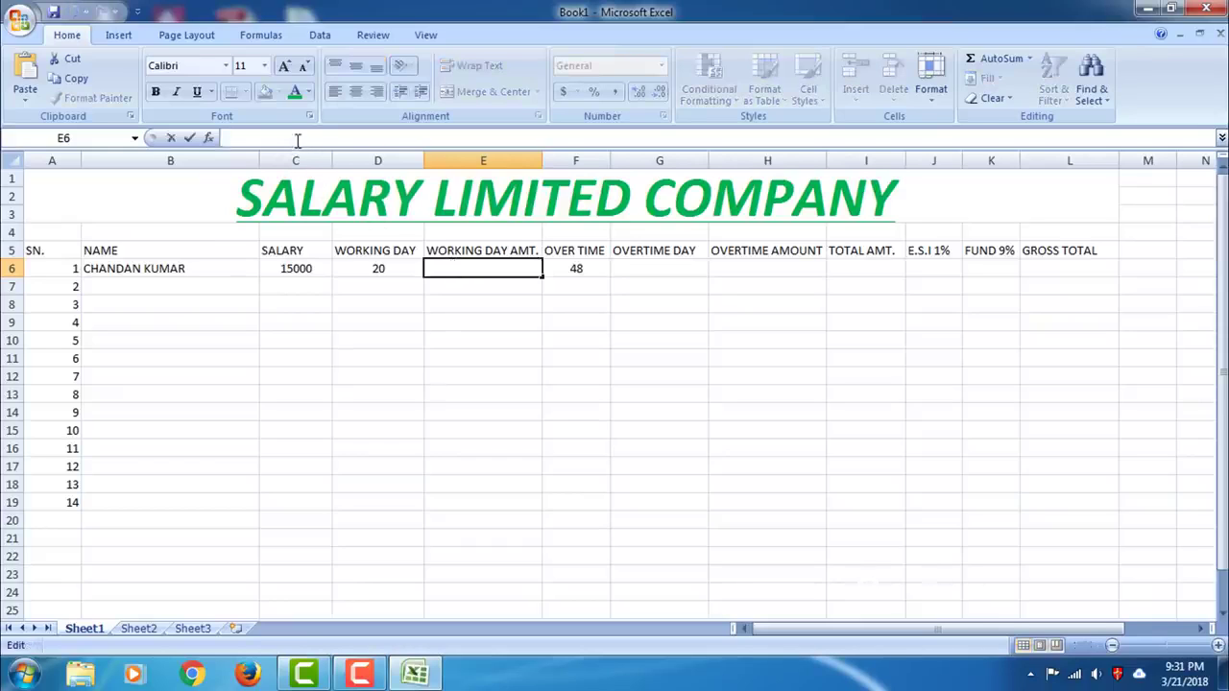
pyautogui.write('=')
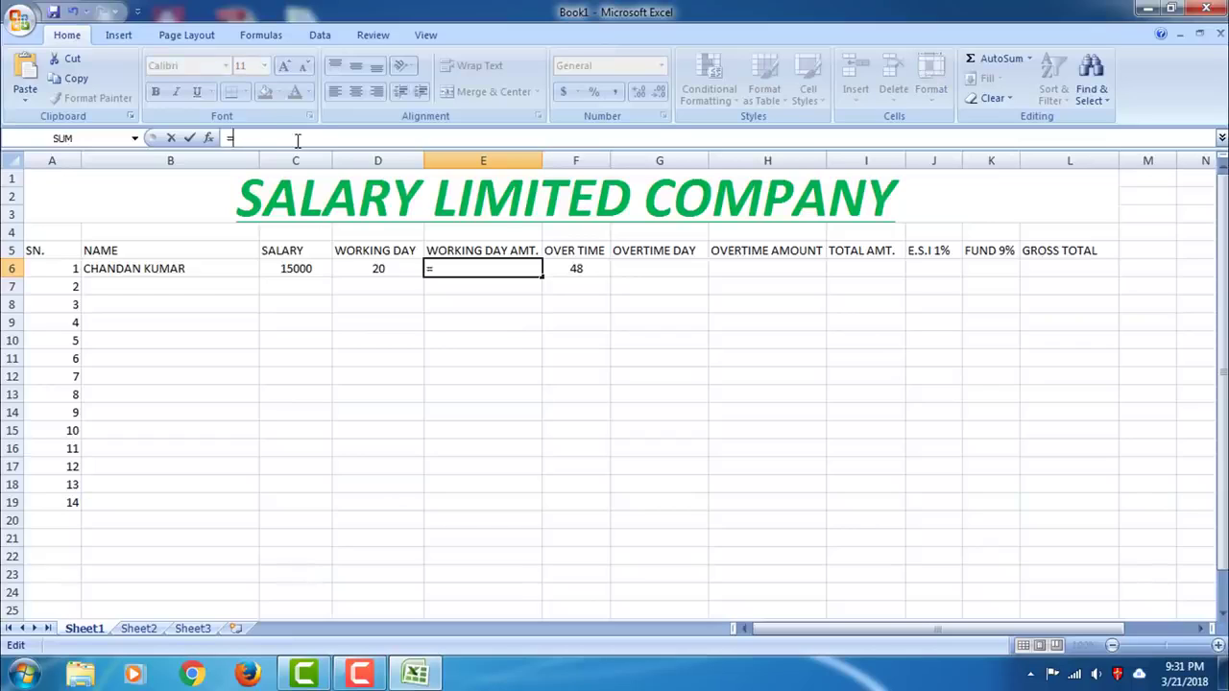
pyautogui.write('(')
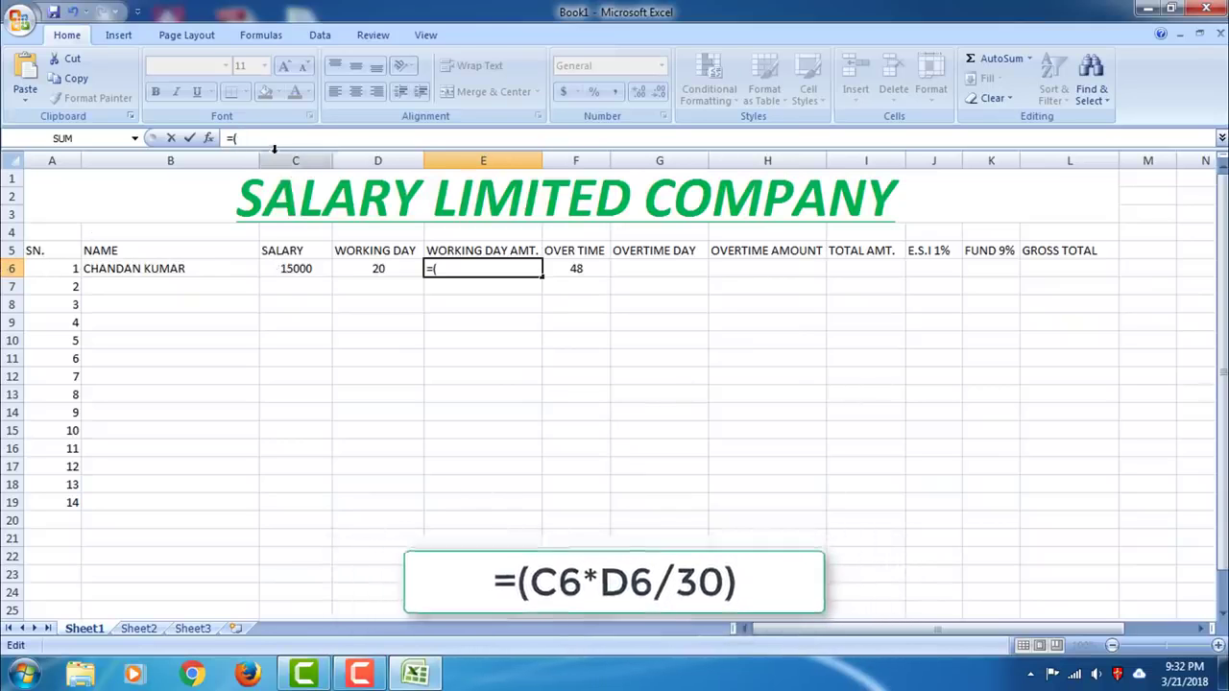
pyautogui.write('6C')
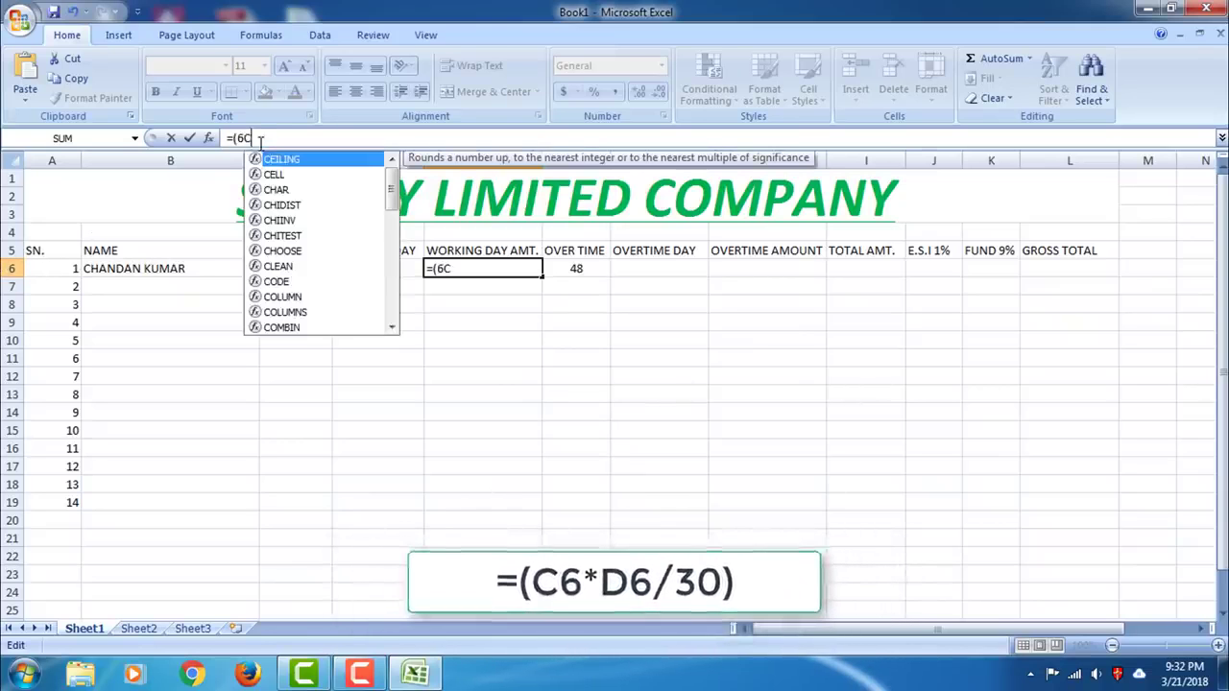
pyautogui.press('Escape')
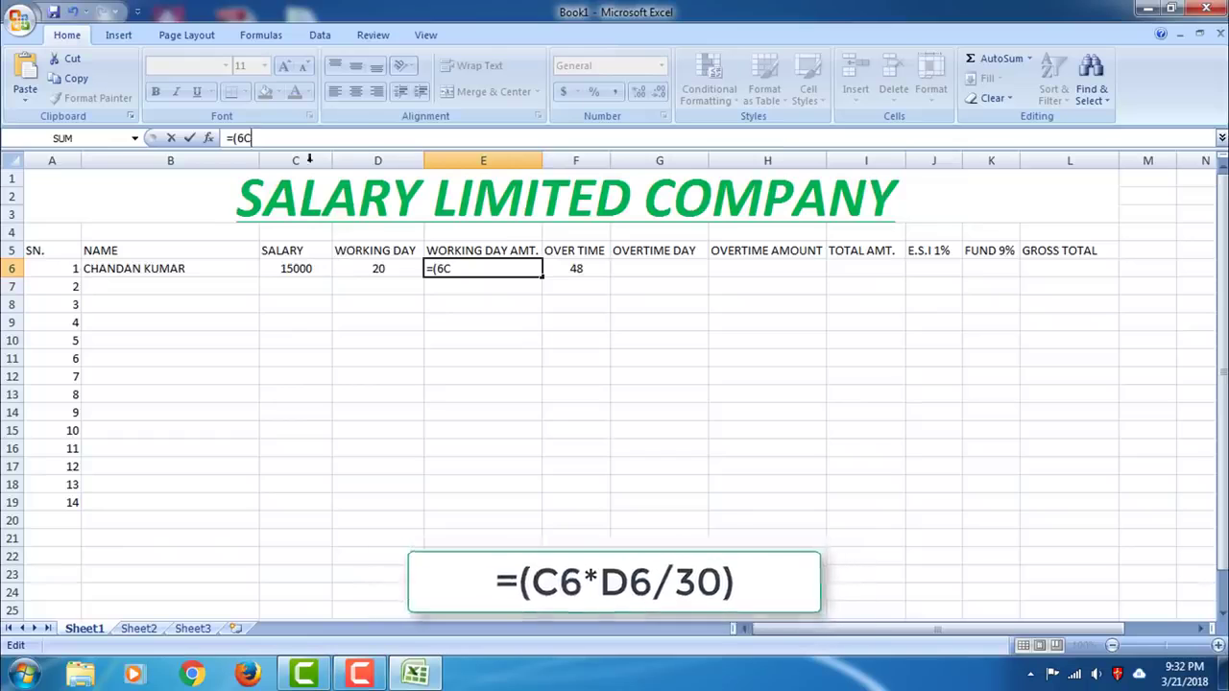
pyautogui.press('BackSpace')
pyautogui.press('BackSpace')
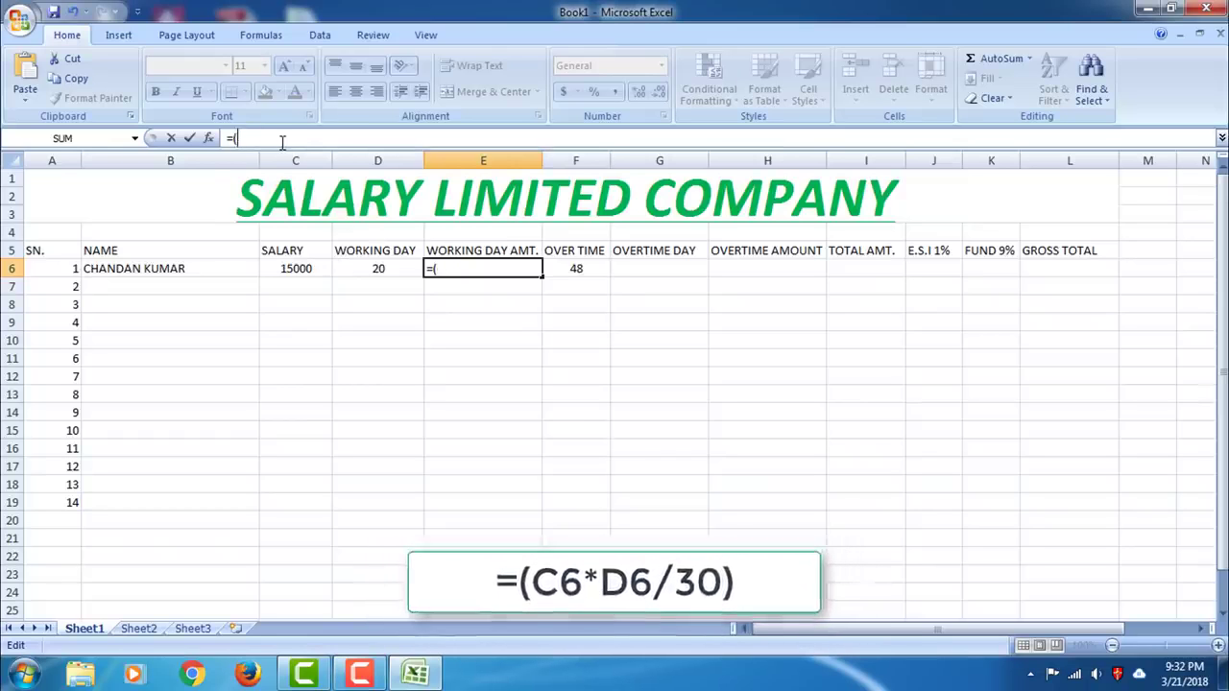
pyautogui.write('C6')
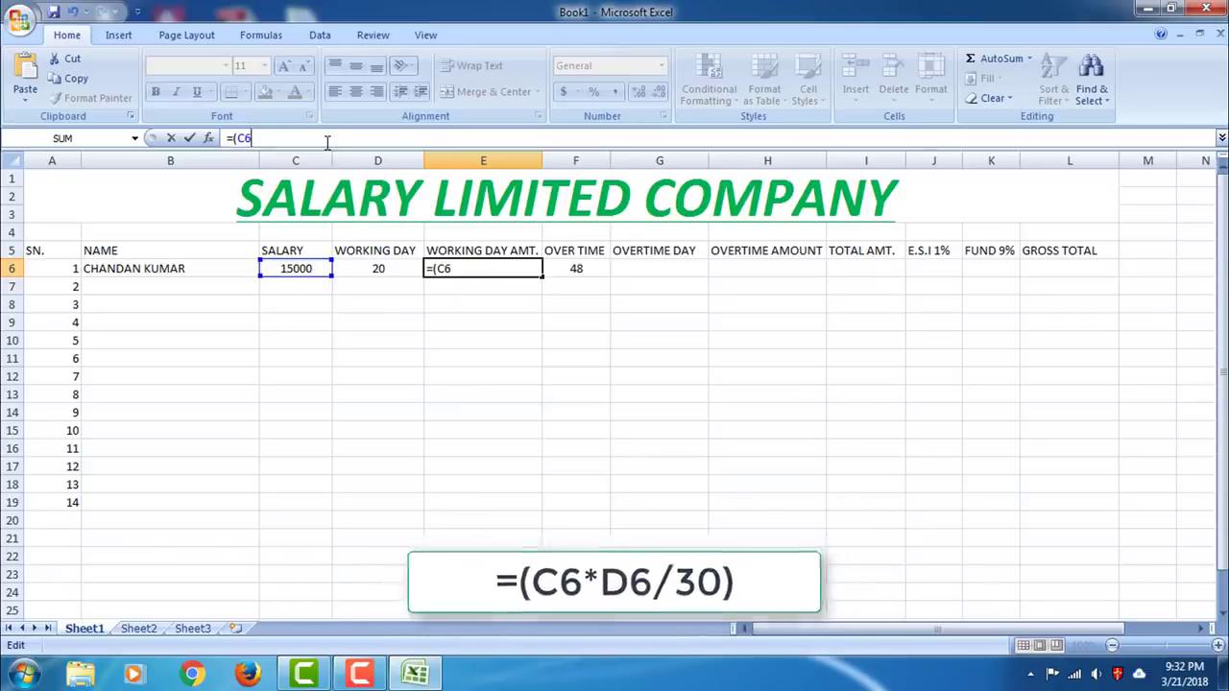
pyautogui.write('9')
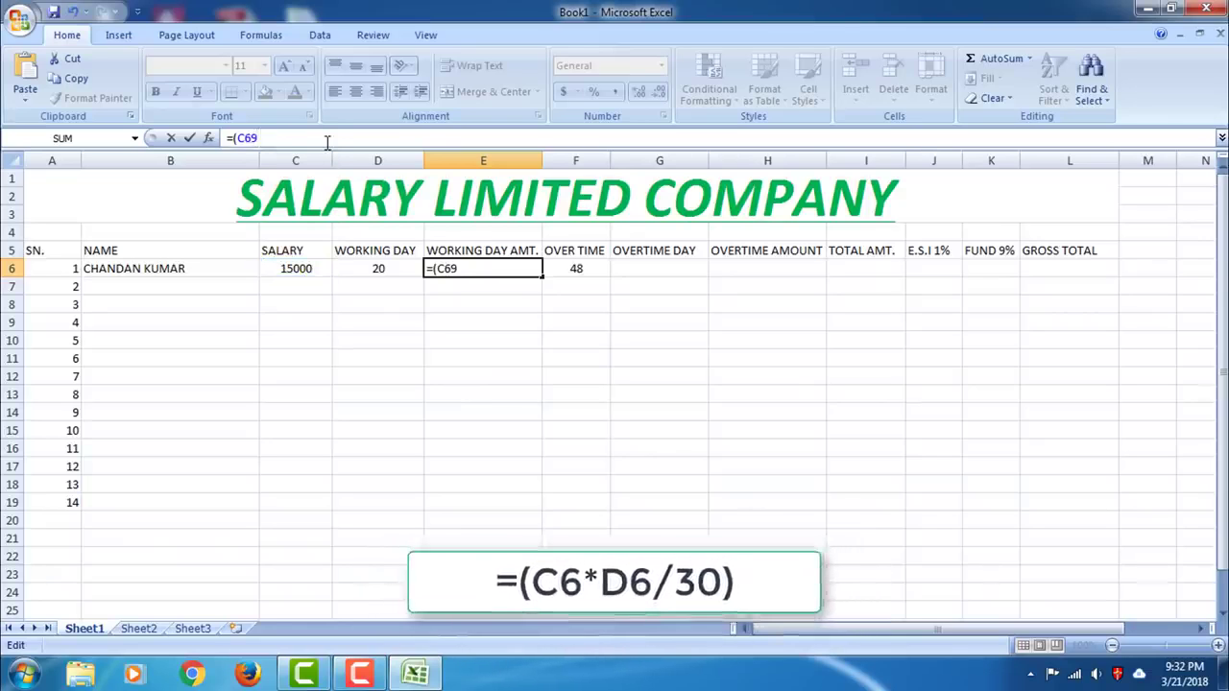
pyautogui.press('BackSpace')
pyautogui.write('*')
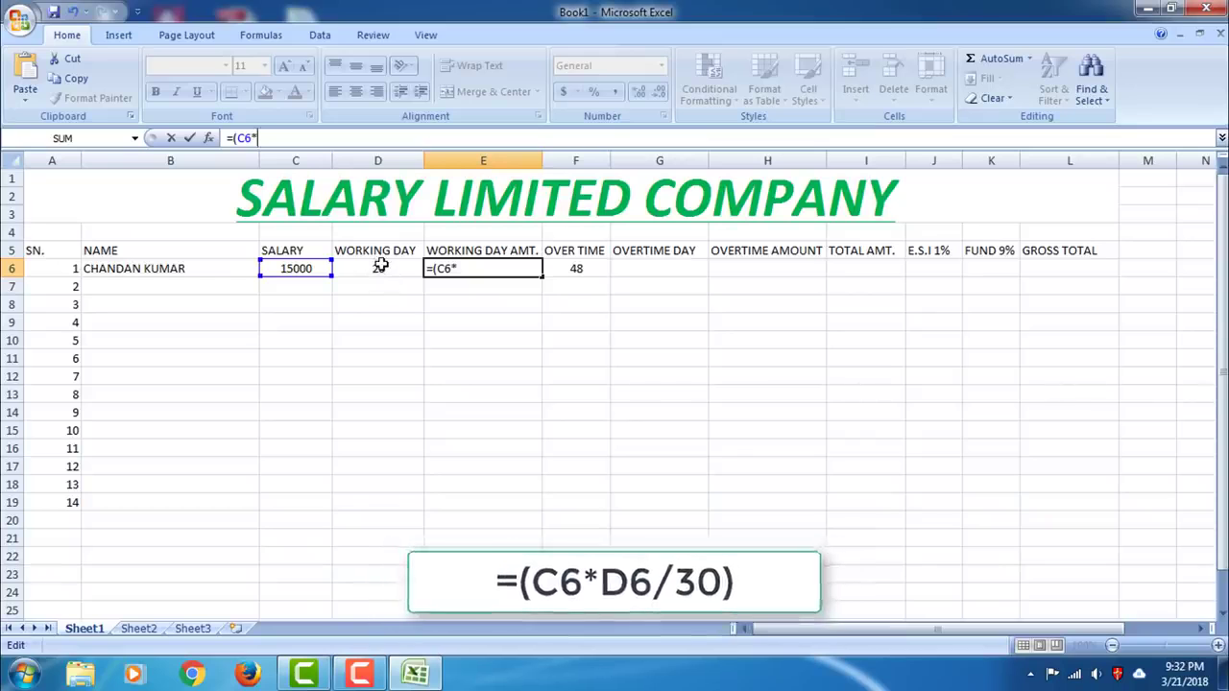
pyautogui.write('D6/')
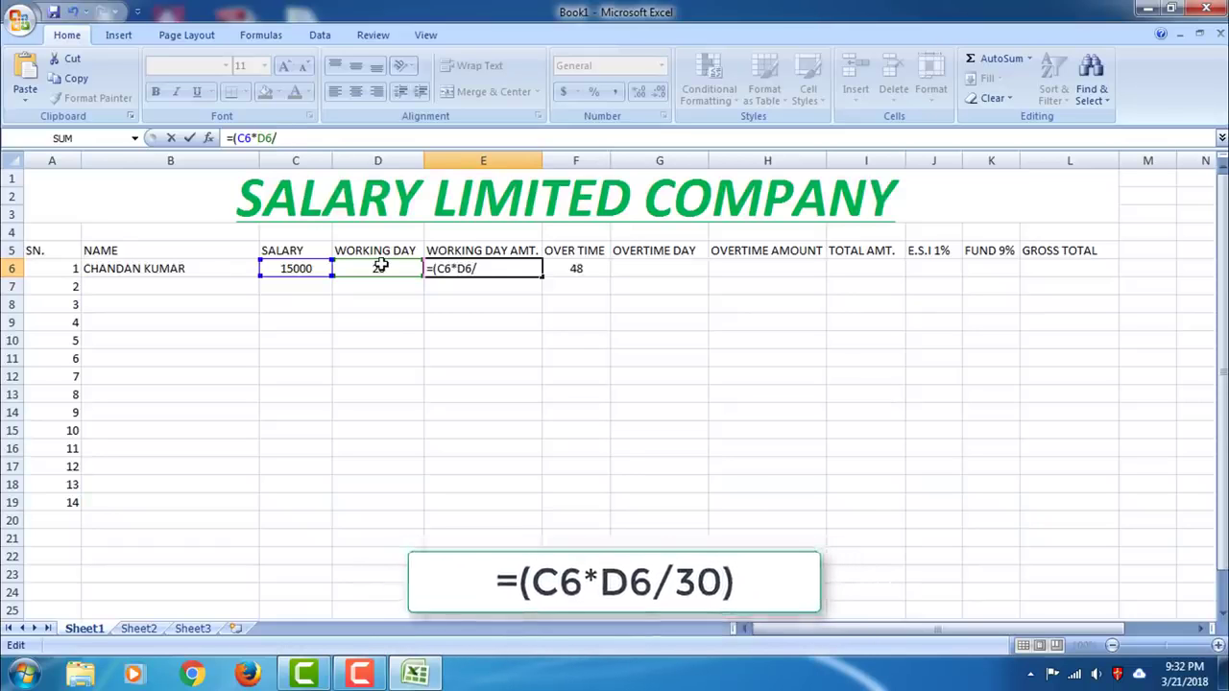
# Finish the formula dividing by 30 so E6 shows 10000
pyautogui.write('31')
pyautogui.press('BackSpace')
pyautogui.press('BackSpace')
pyautogui.write('28')
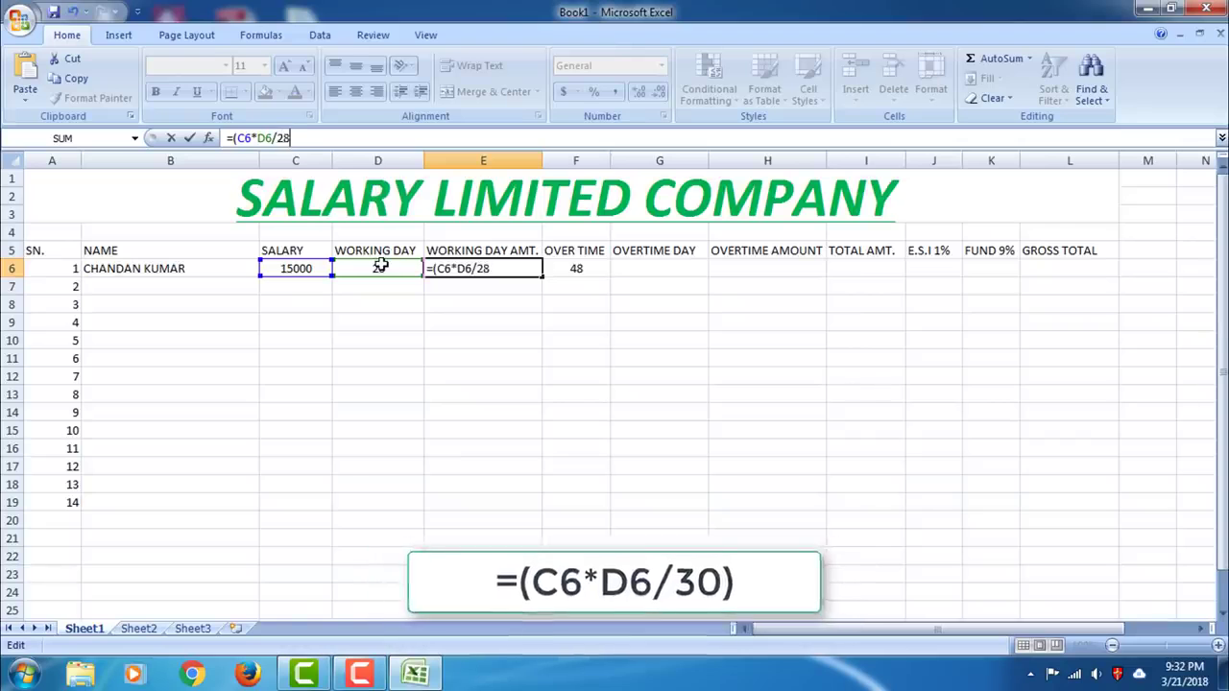
pyautogui.press('BackSpace')
pyautogui.press('BackSpace')
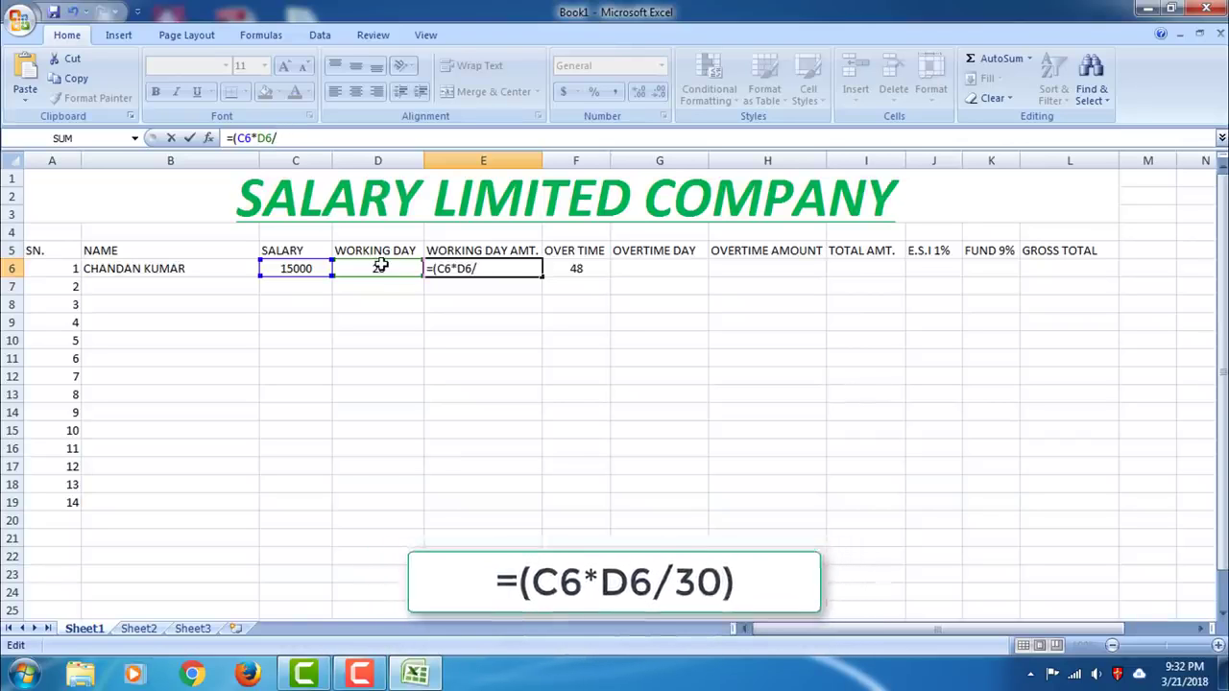
pyautogui.write('30')
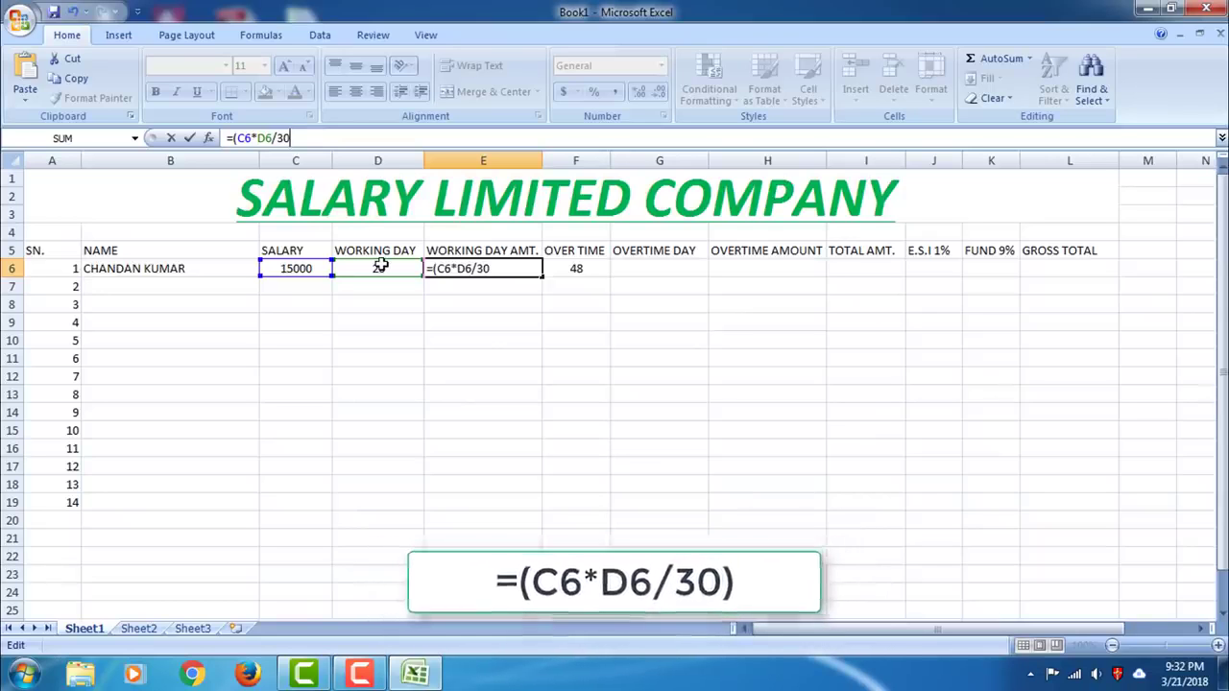
pyautogui.press('Return')
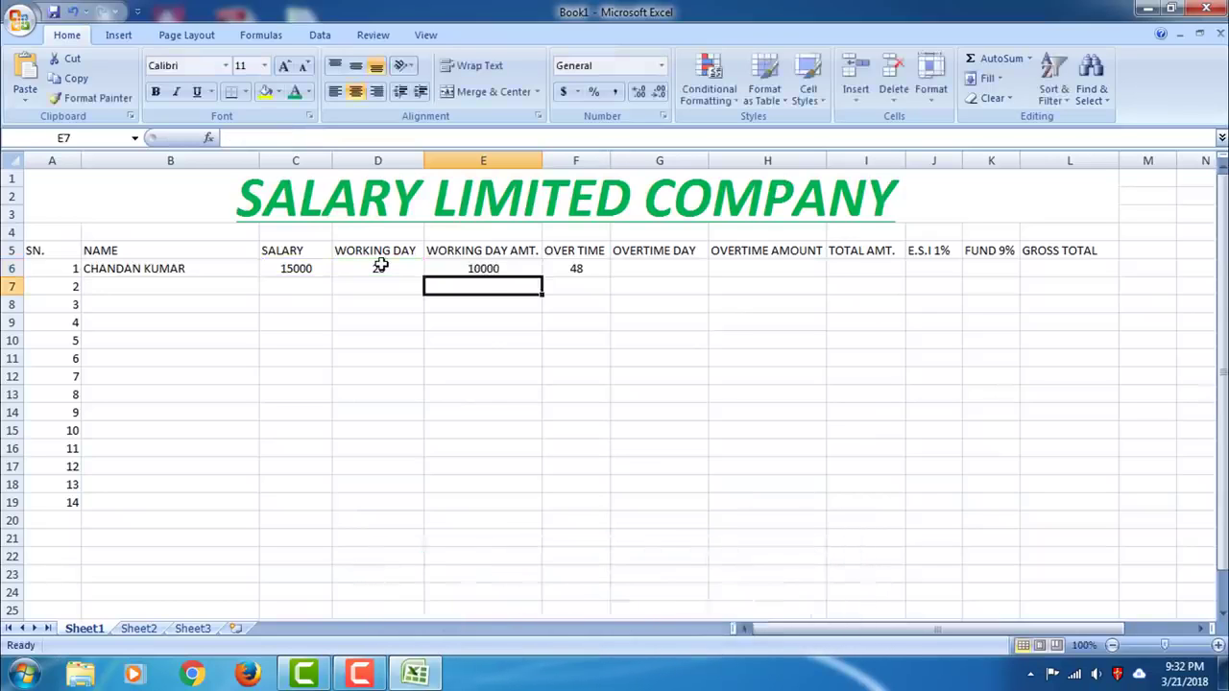
pyautogui.click(452, 268)
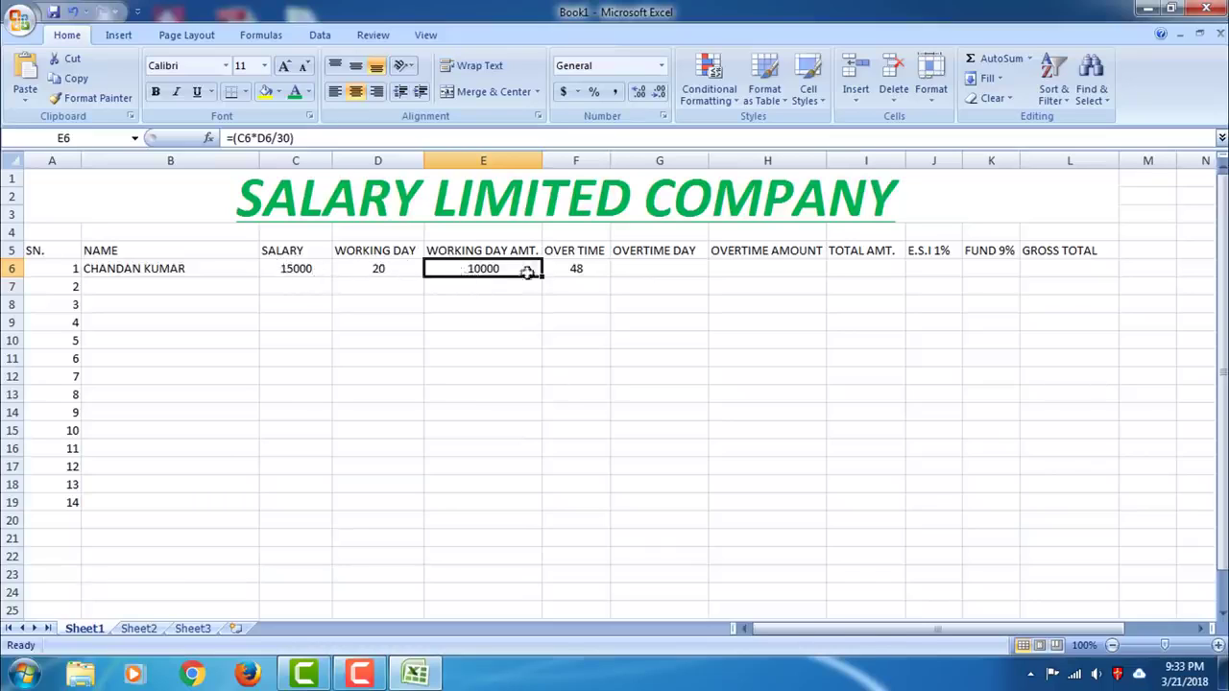
# Enter =(F6/8) in G6 so the 48 overtime hours become 6 overtime days
pyautogui.click(580, 272)
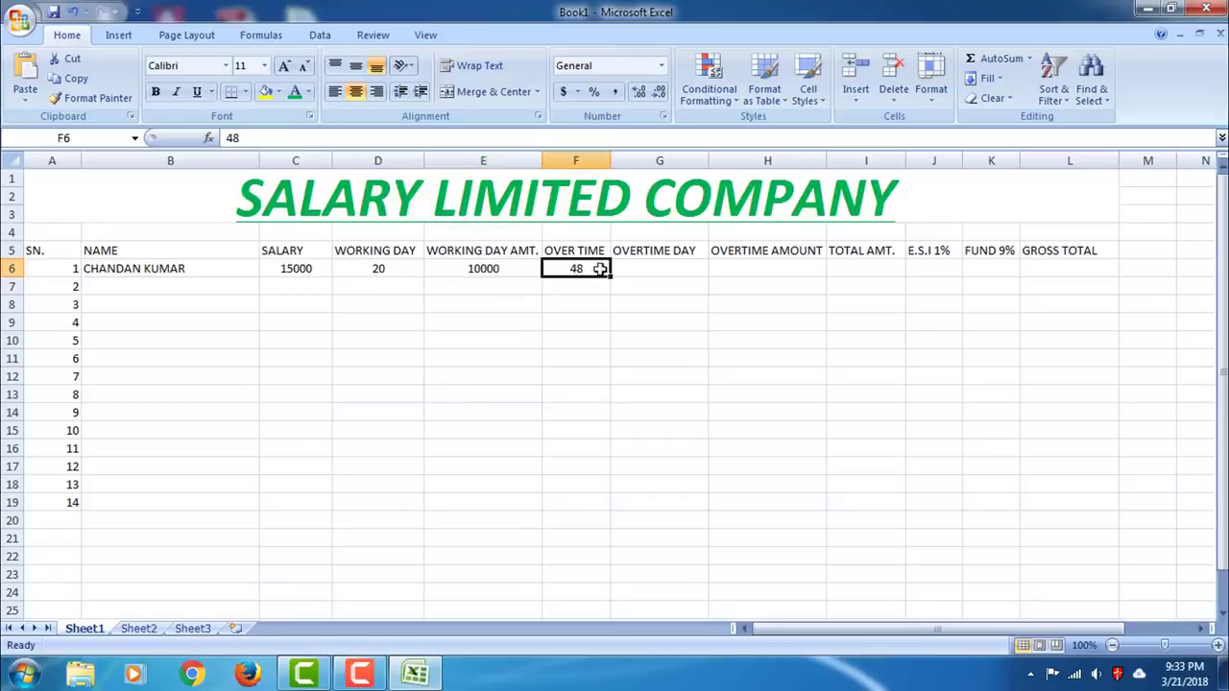
pyautogui.click(631, 269)
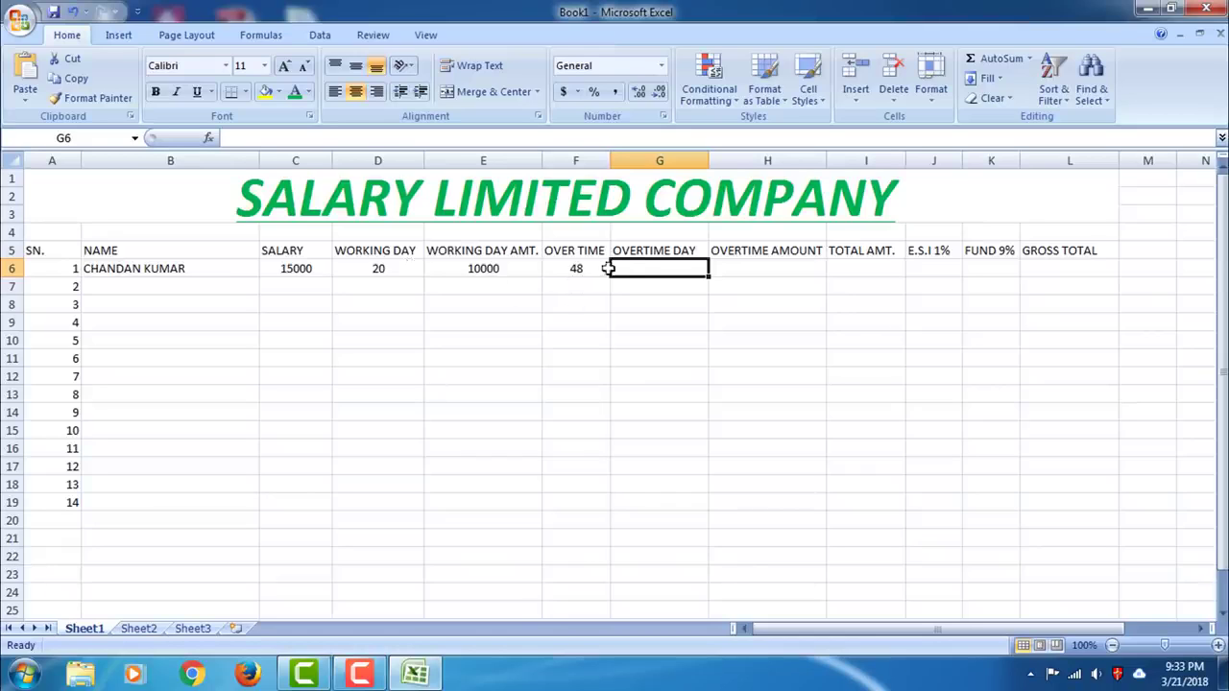
pyautogui.click(482, 137)
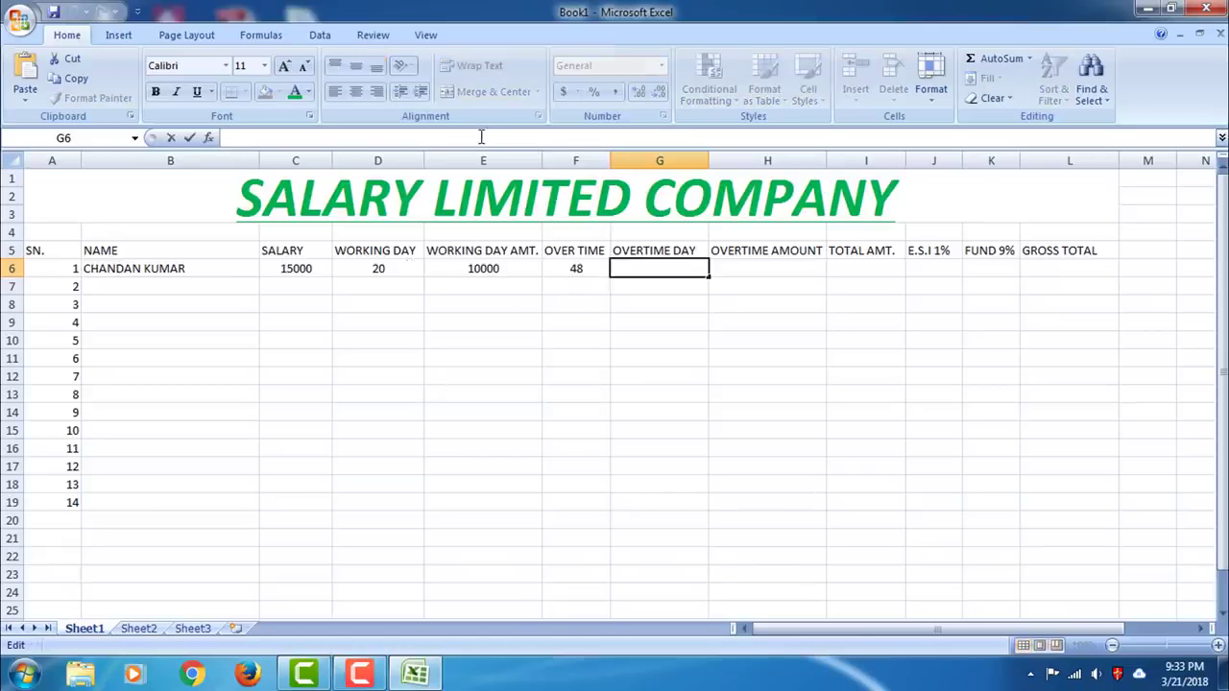
pyautogui.write('=(')
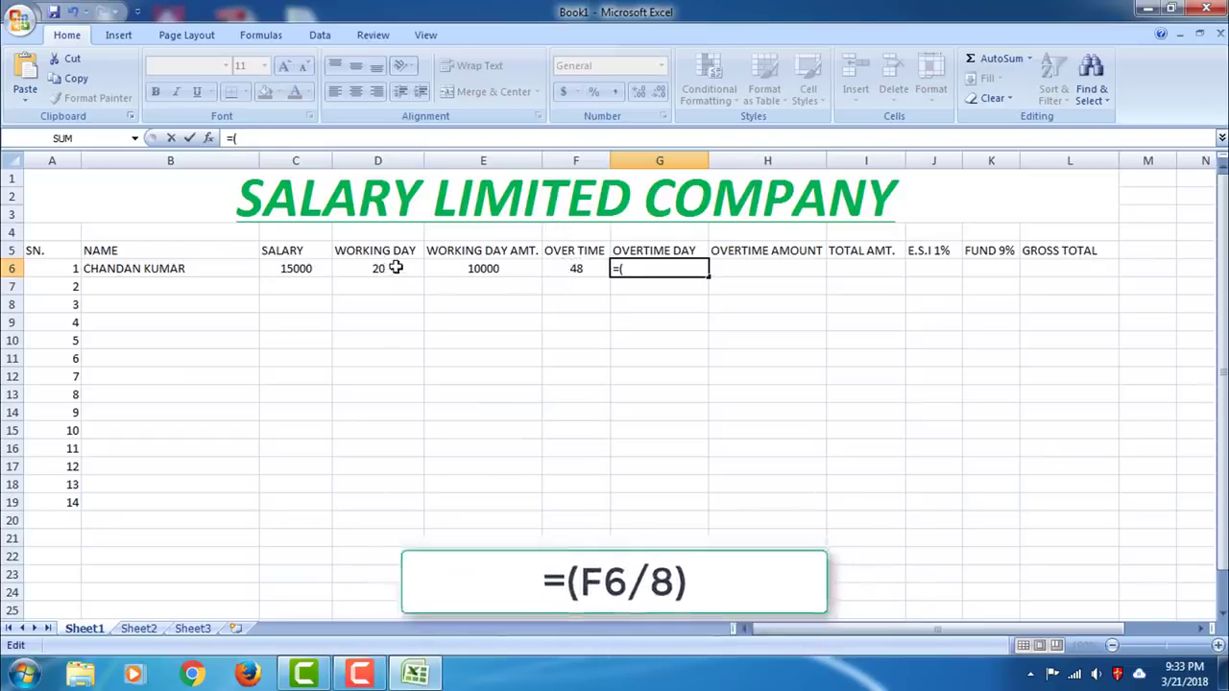
pyautogui.write('F6')
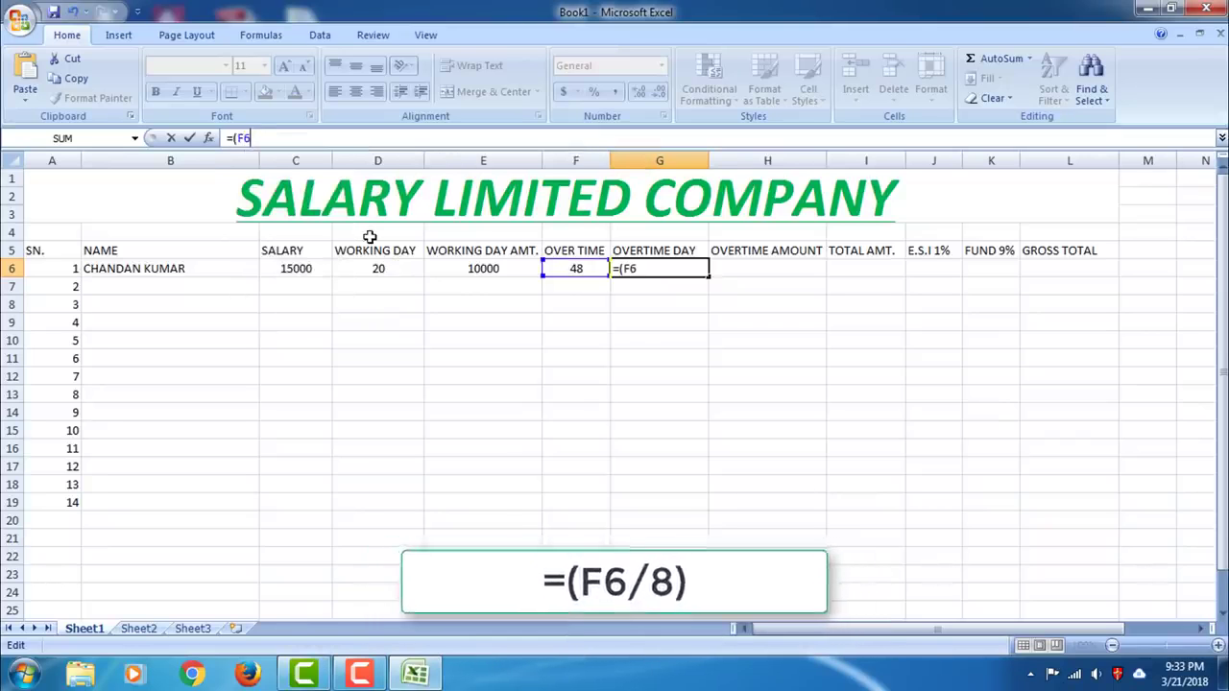
pyautogui.write('/10')
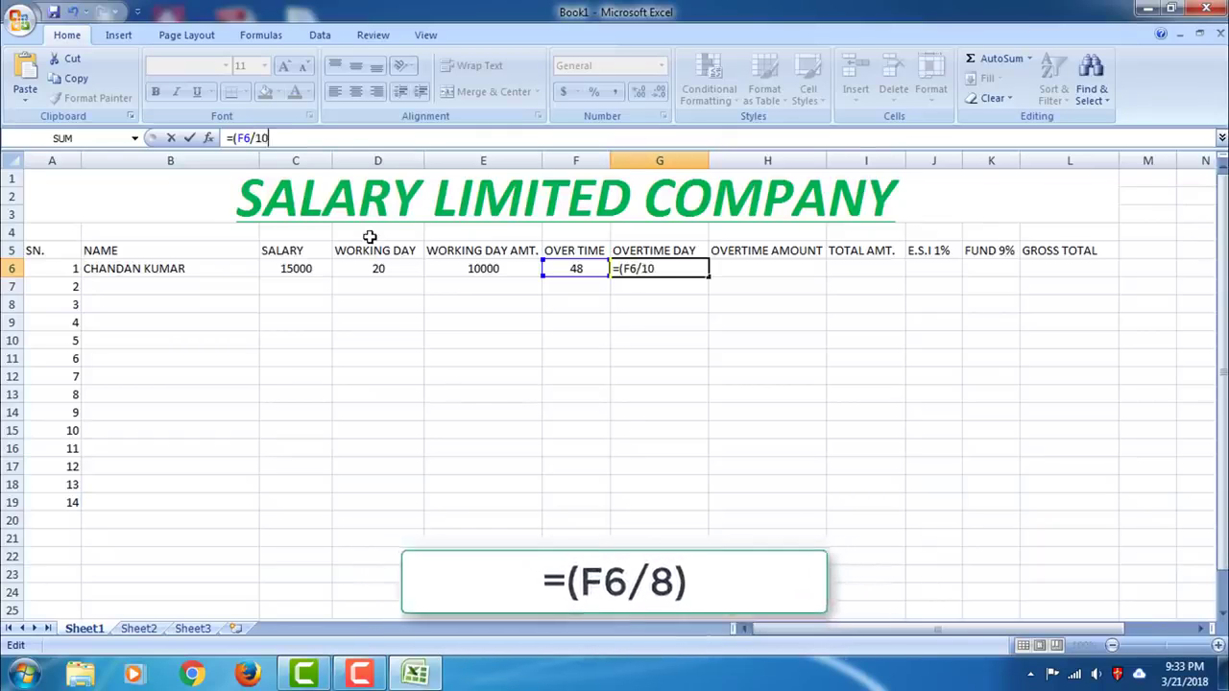
pyautogui.press('BackSpace')
pyautogui.write('2')
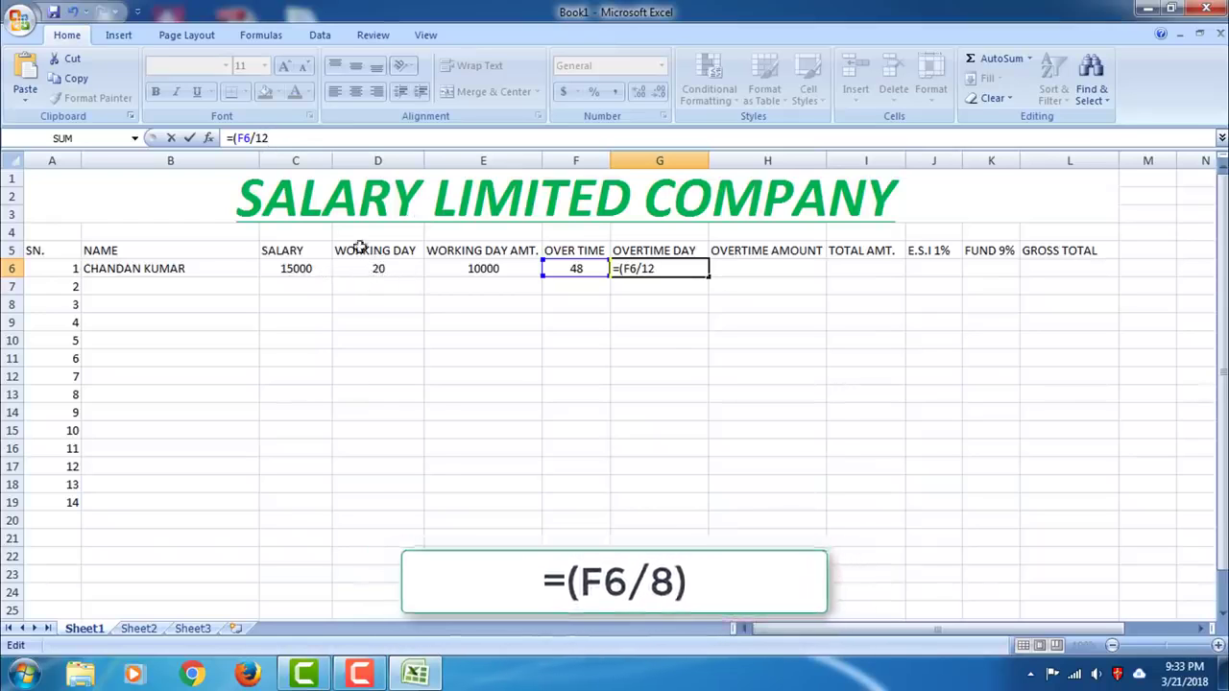
pyautogui.press('BackSpace')
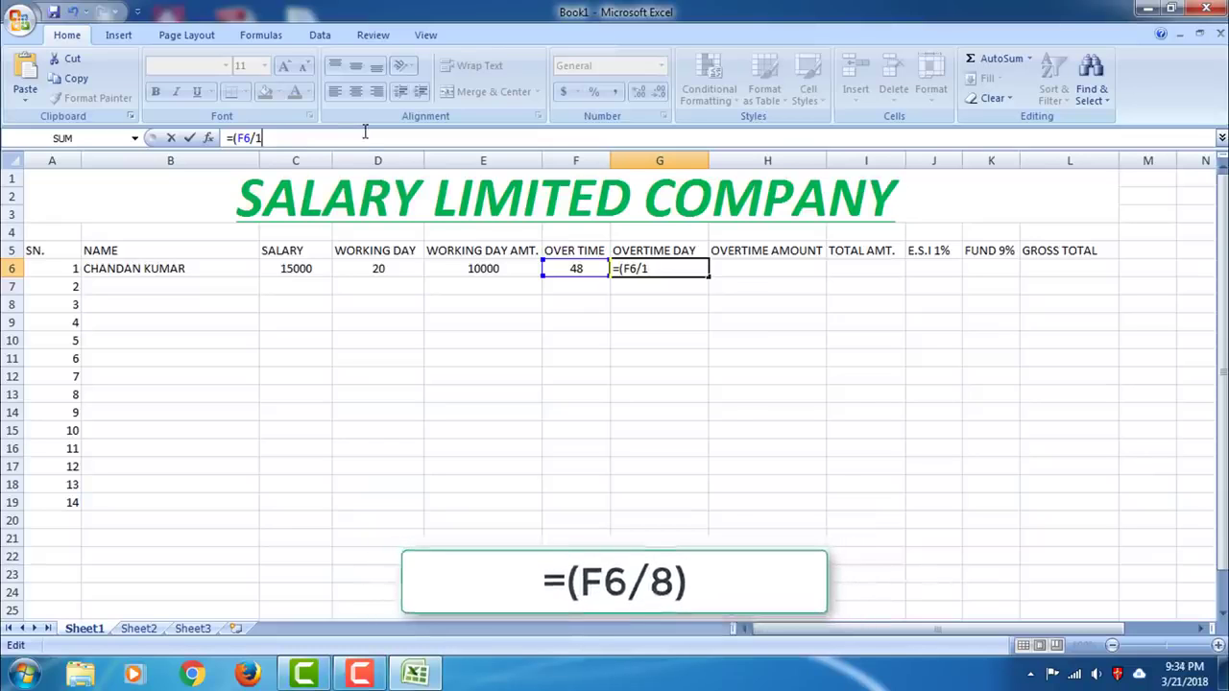
pyautogui.press('BackSpace')
pyautogui.write('8')
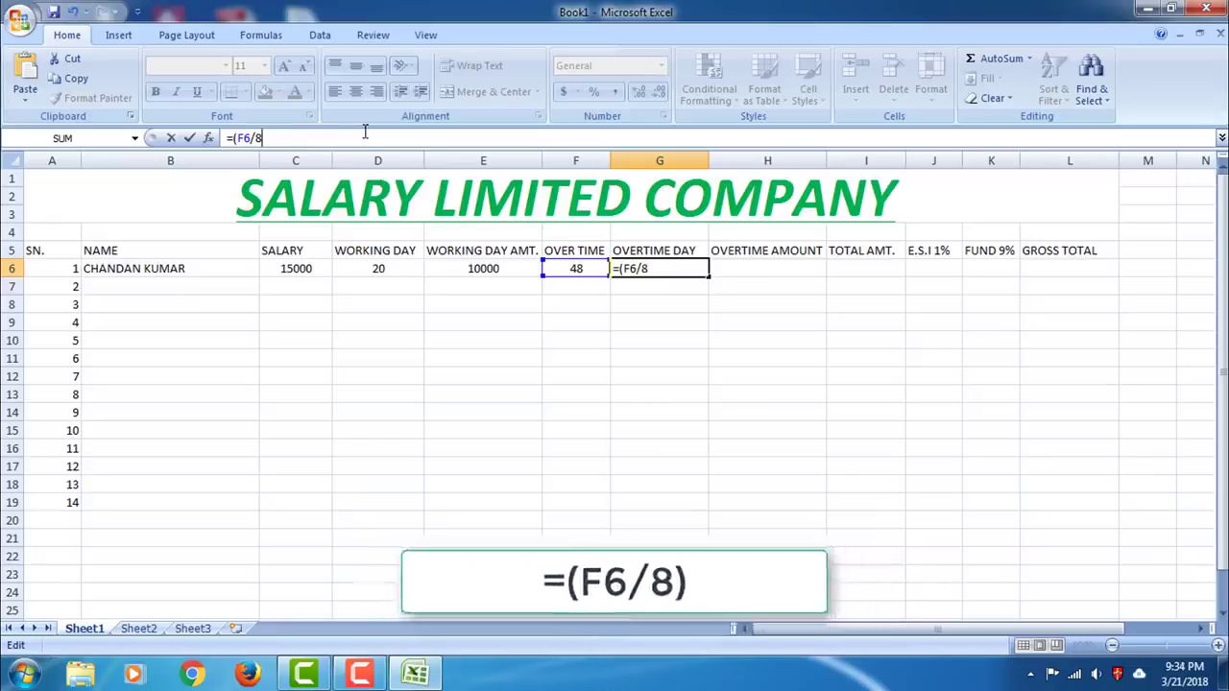
pyautogui.write(')')
pyautogui.press('Return')
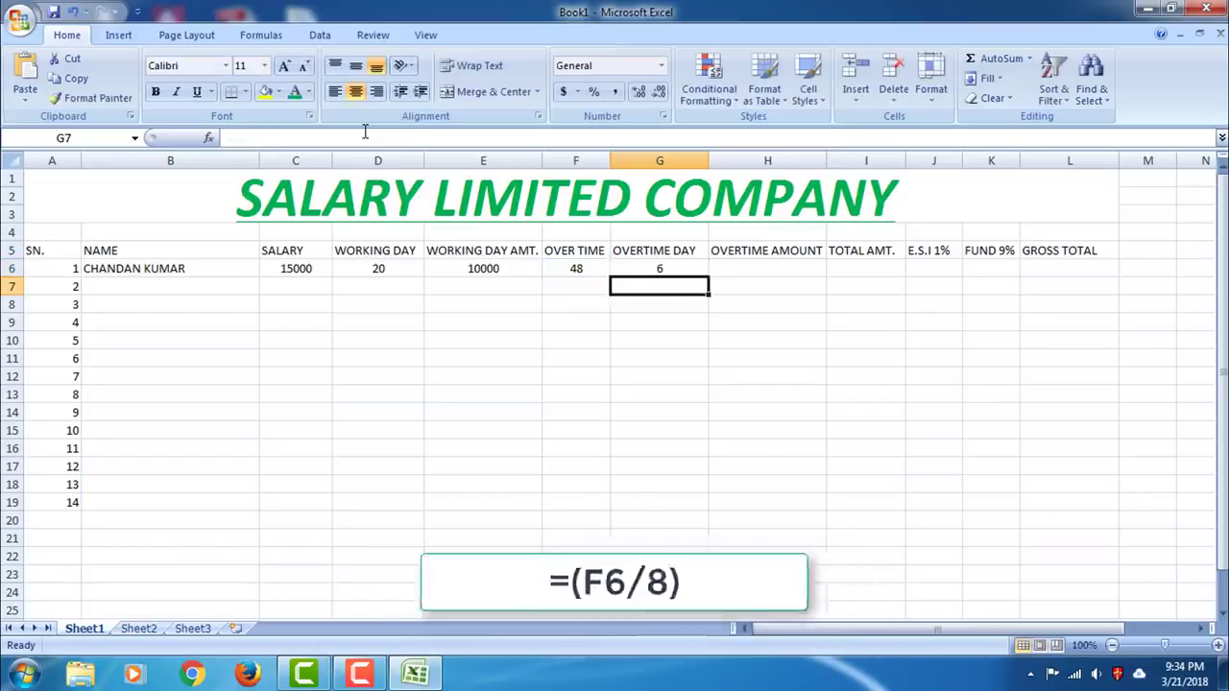
pyautogui.click(660, 270)
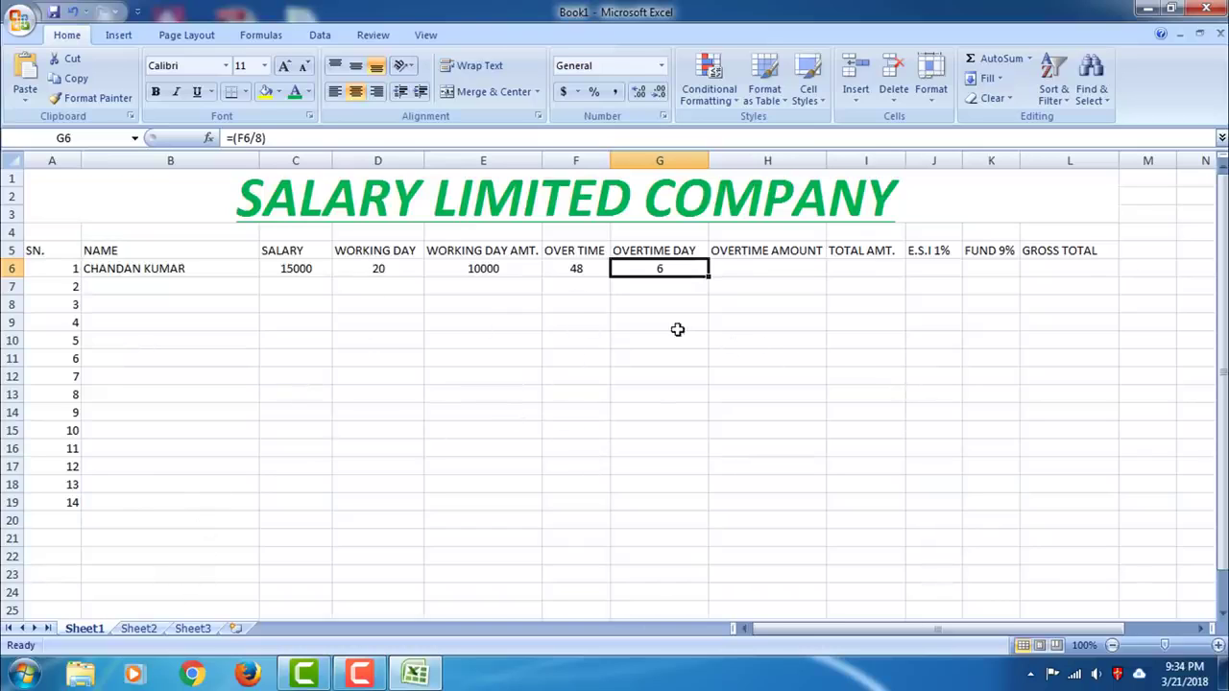
# Enter an overtime amount formula in H6 using C6, mistakenly referencing G2 and getting 0
pyautogui.click(751, 270)
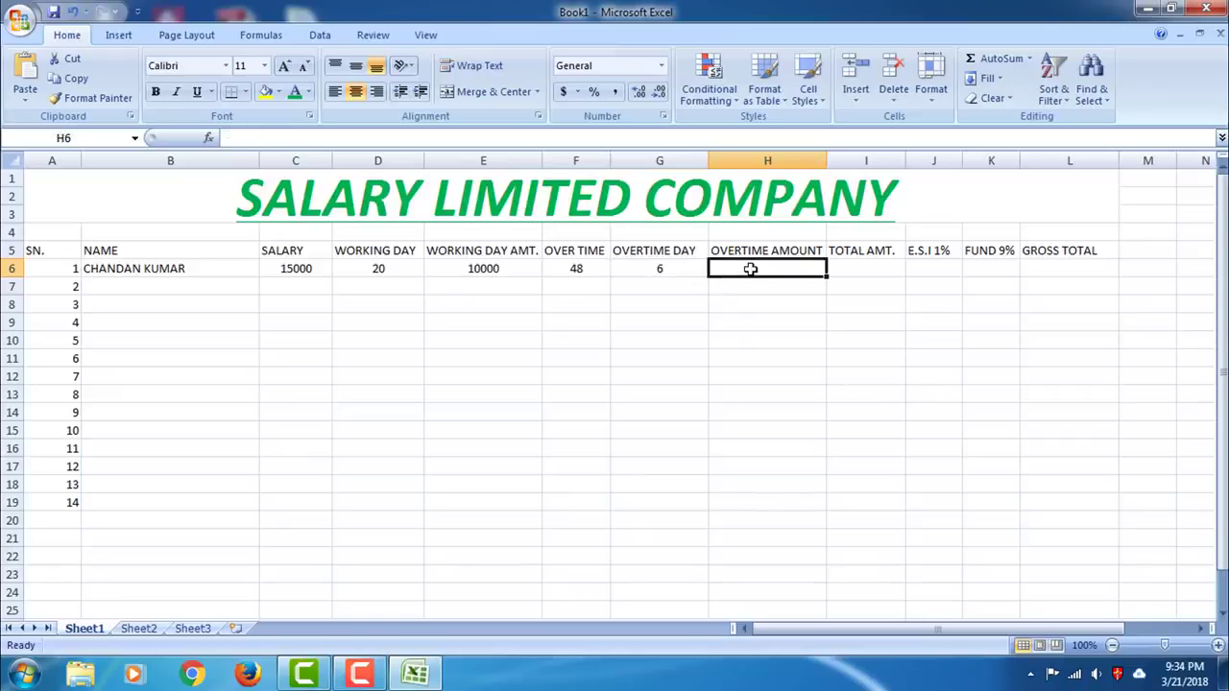
pyautogui.click(324, 139)
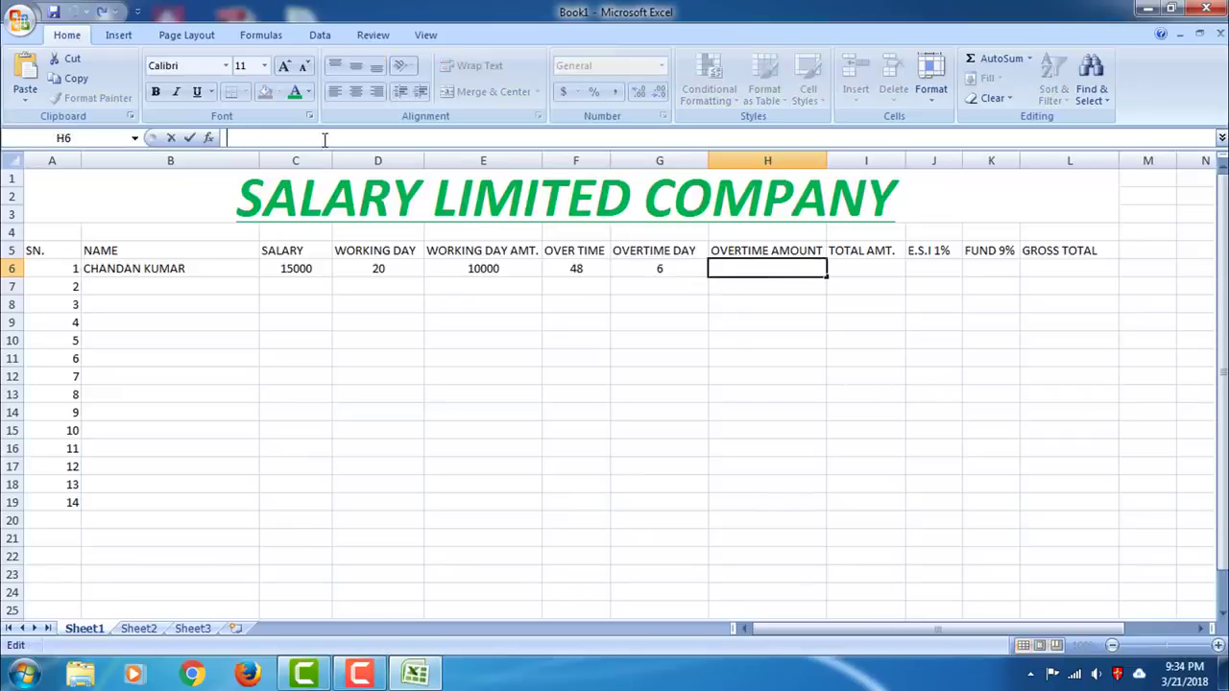
pyautogui.write('=')
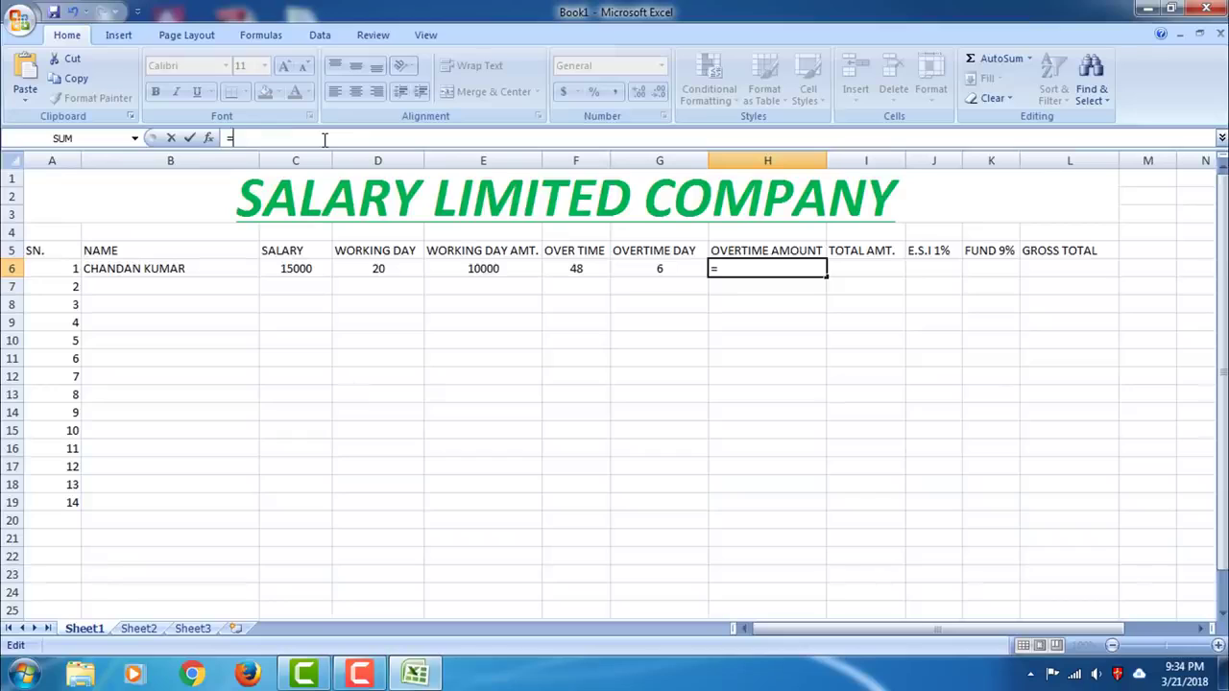
pyautogui.write('(')
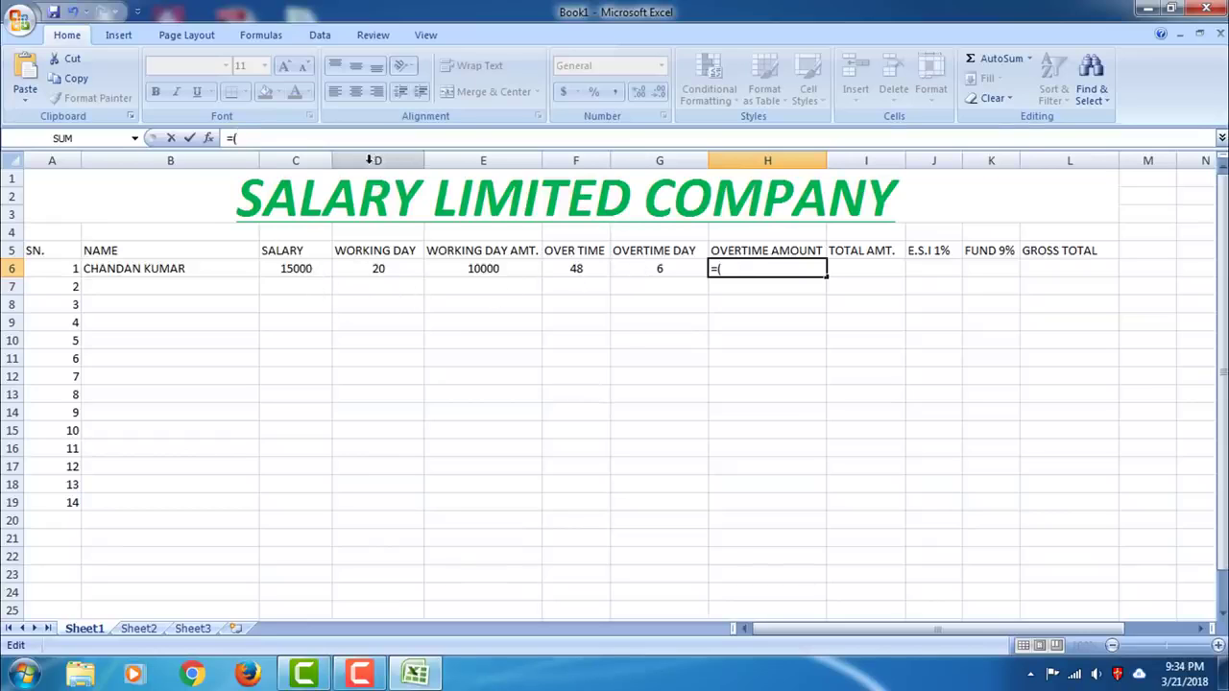
pyautogui.write('C2')
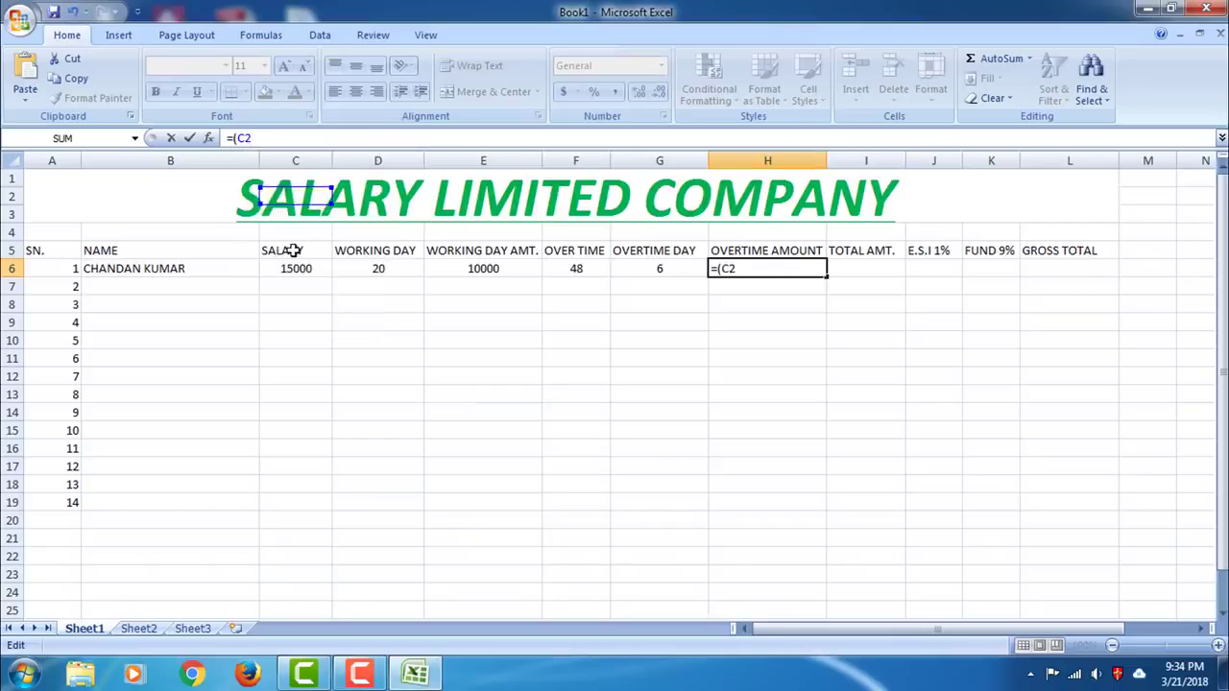
pyautogui.press('BackSpace')
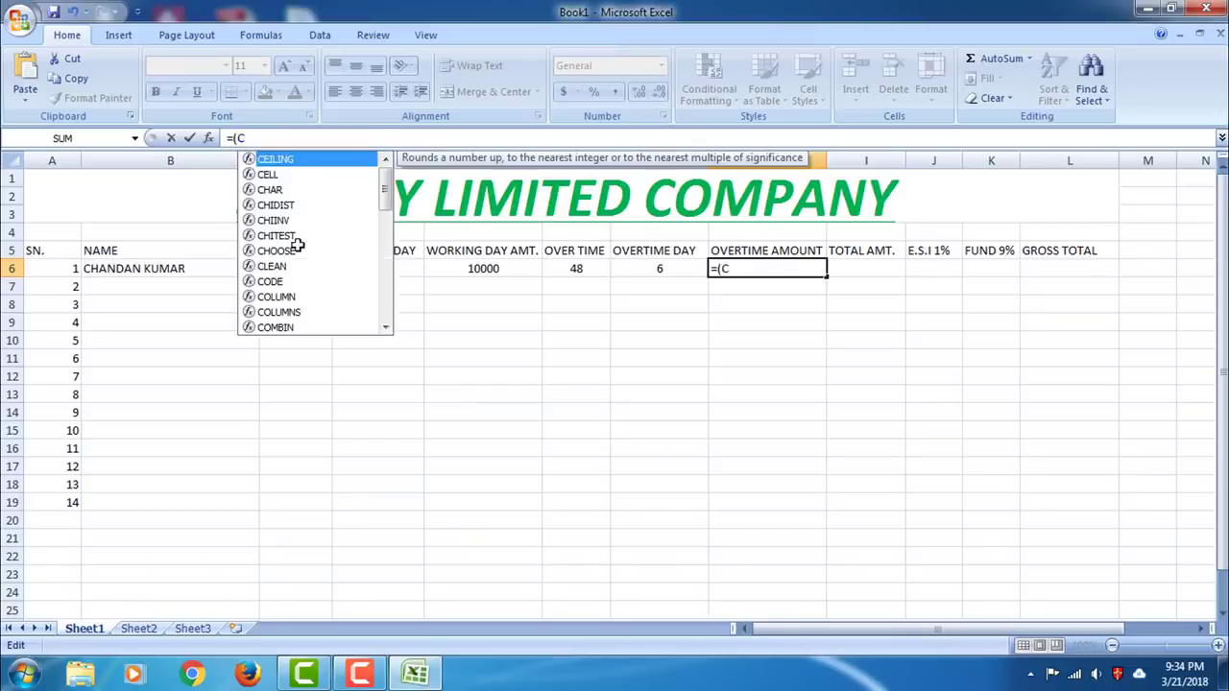
pyautogui.write('6*')
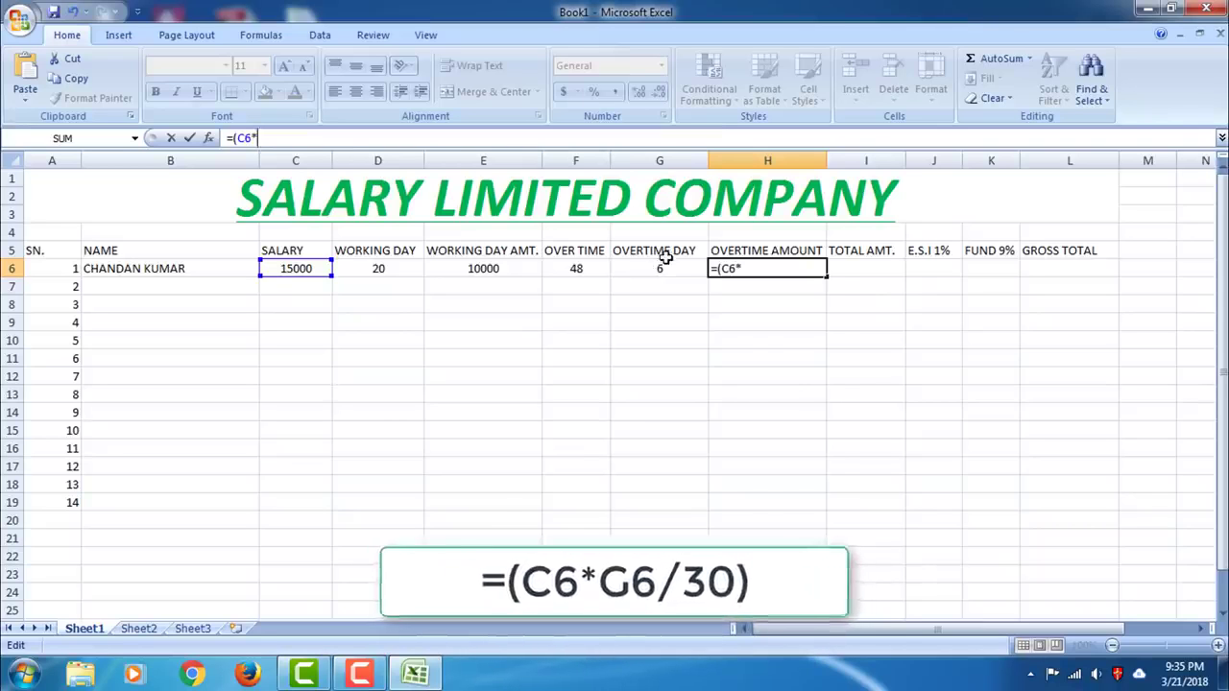
pyautogui.write('G2/30')
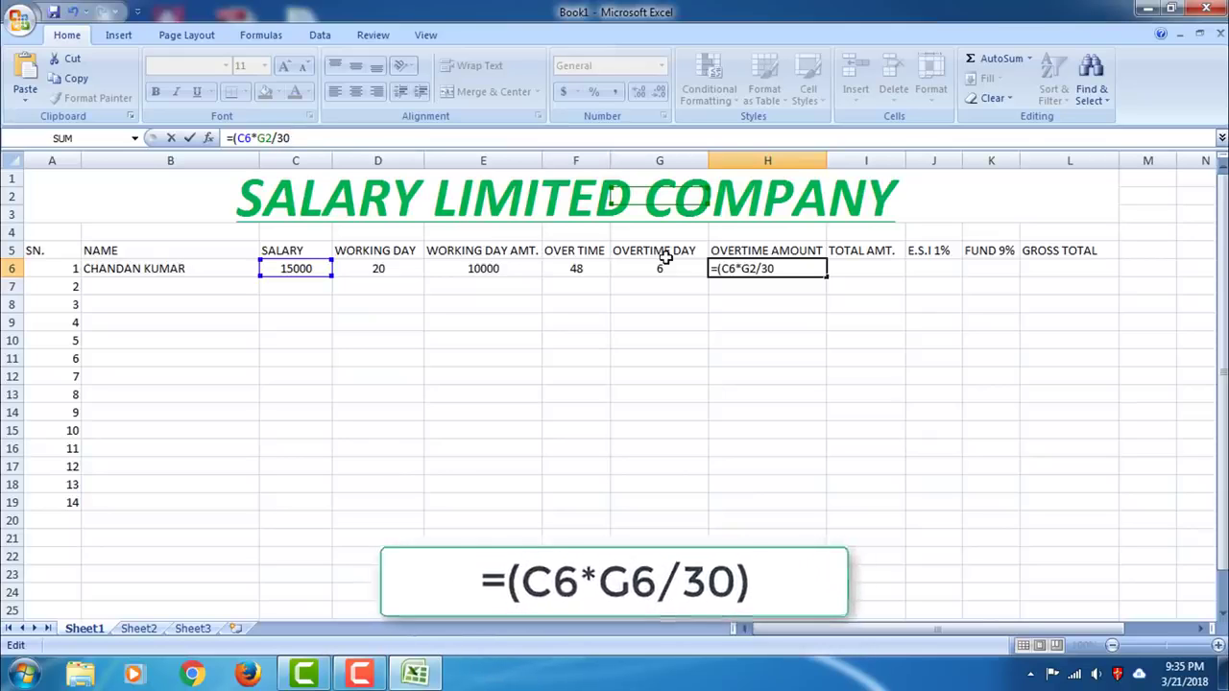
pyautogui.press('Return')
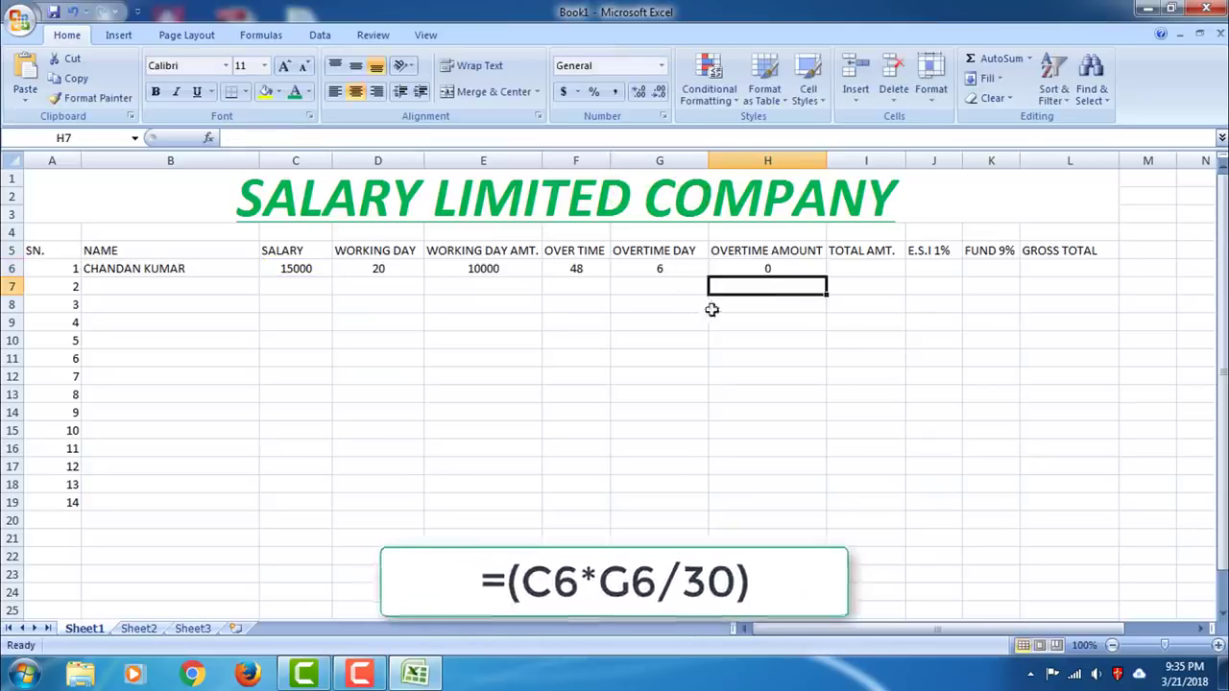
# Correct the G2 reference to G6 so H6 reads =(C6*G6/30) and shows 3000
pyautogui.click(761, 273)
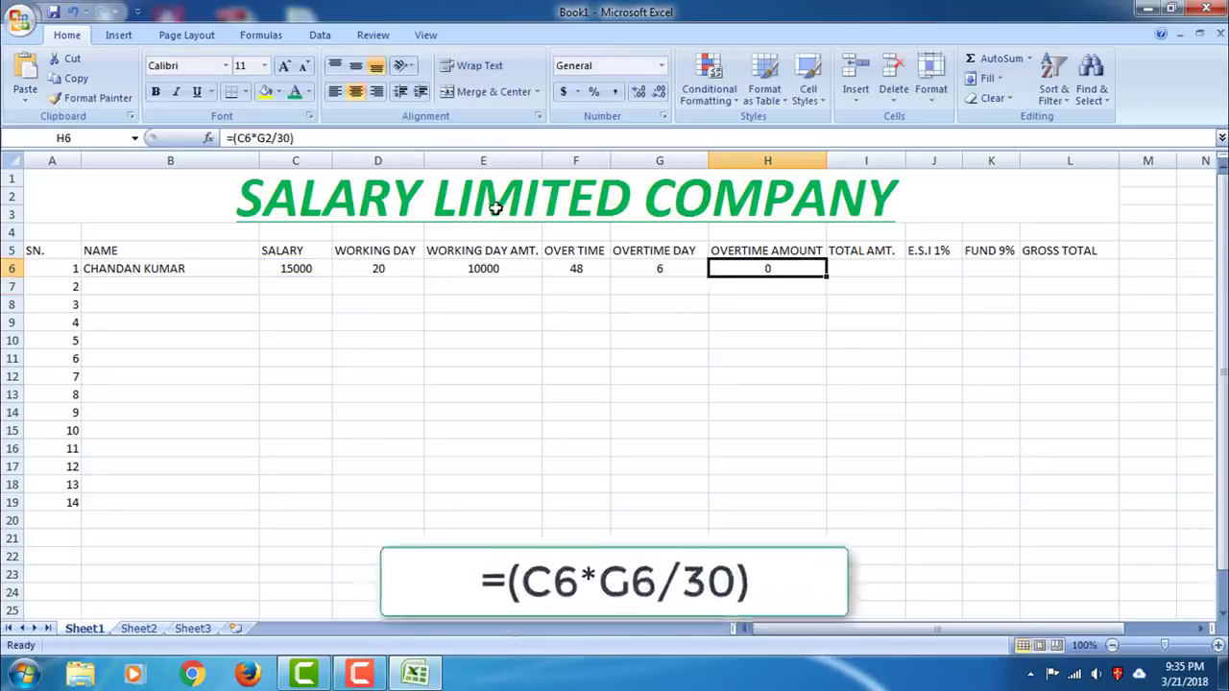
pyautogui.click(314, 140)
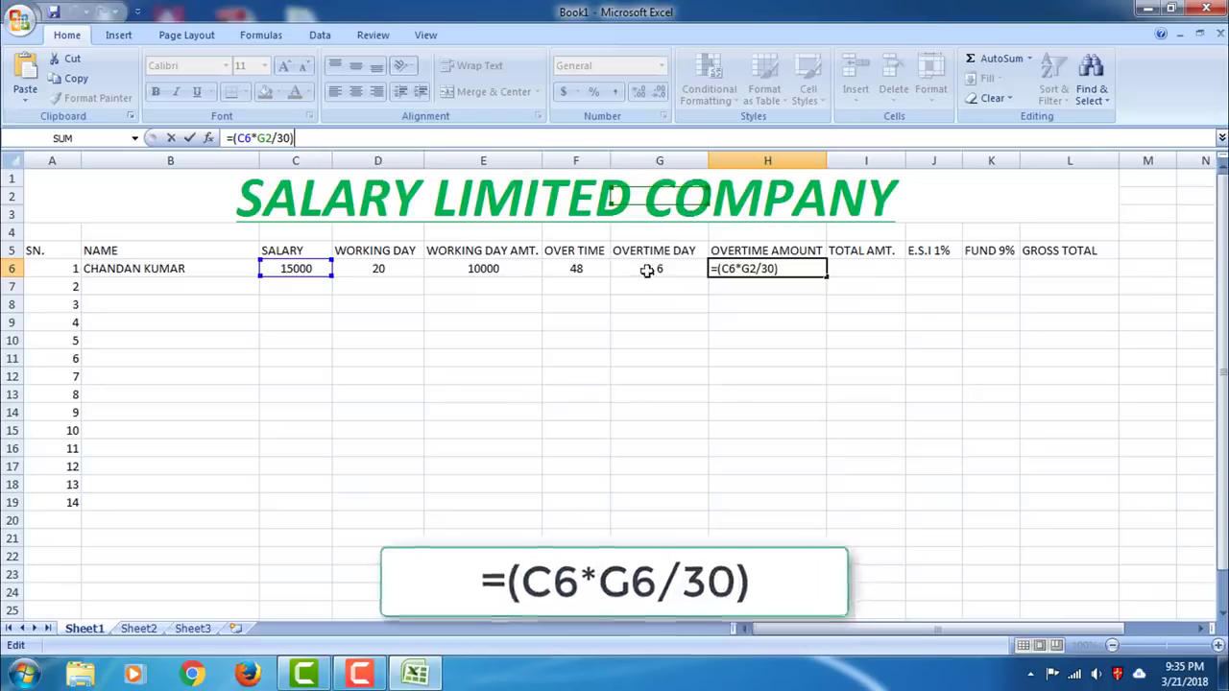
pyautogui.click(277, 140)
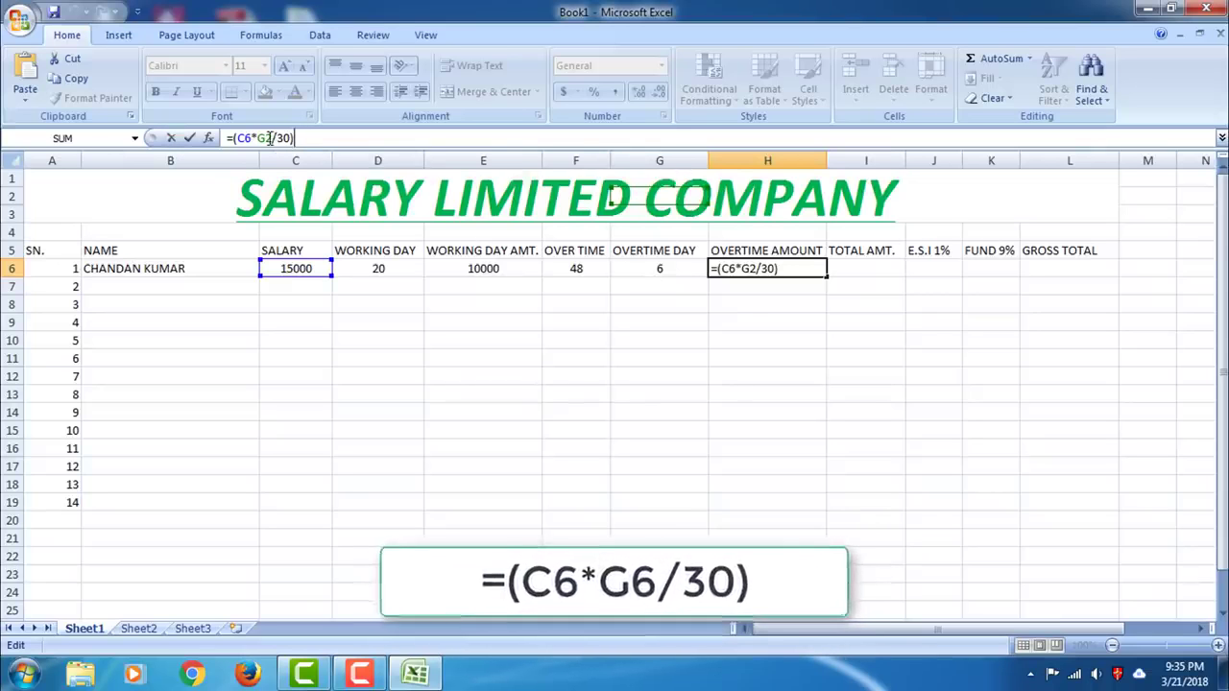
pyautogui.doubleClick(270, 138)
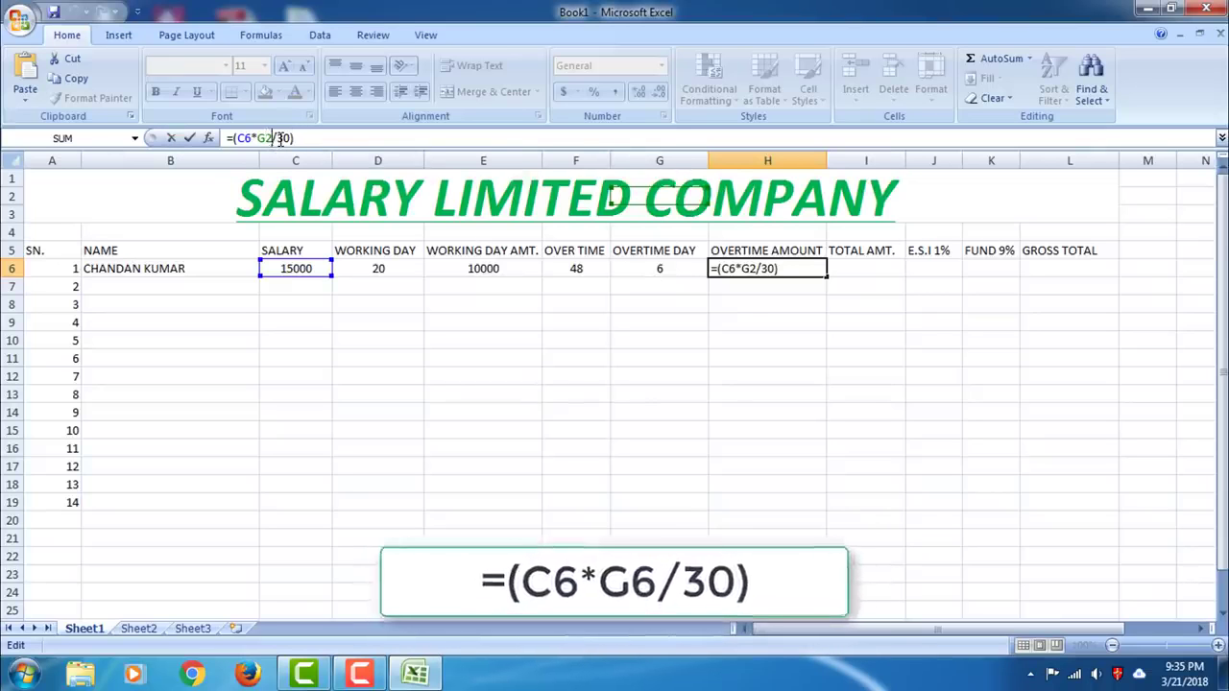
pyautogui.write('G6')
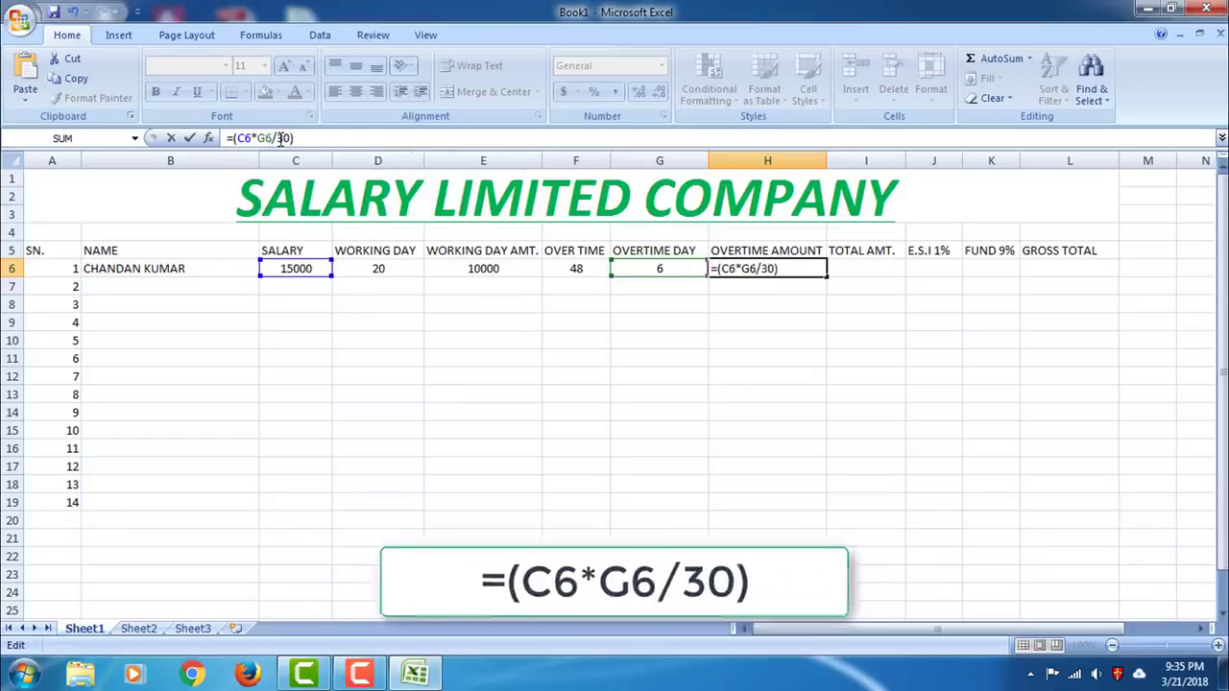
pyautogui.press('Return')
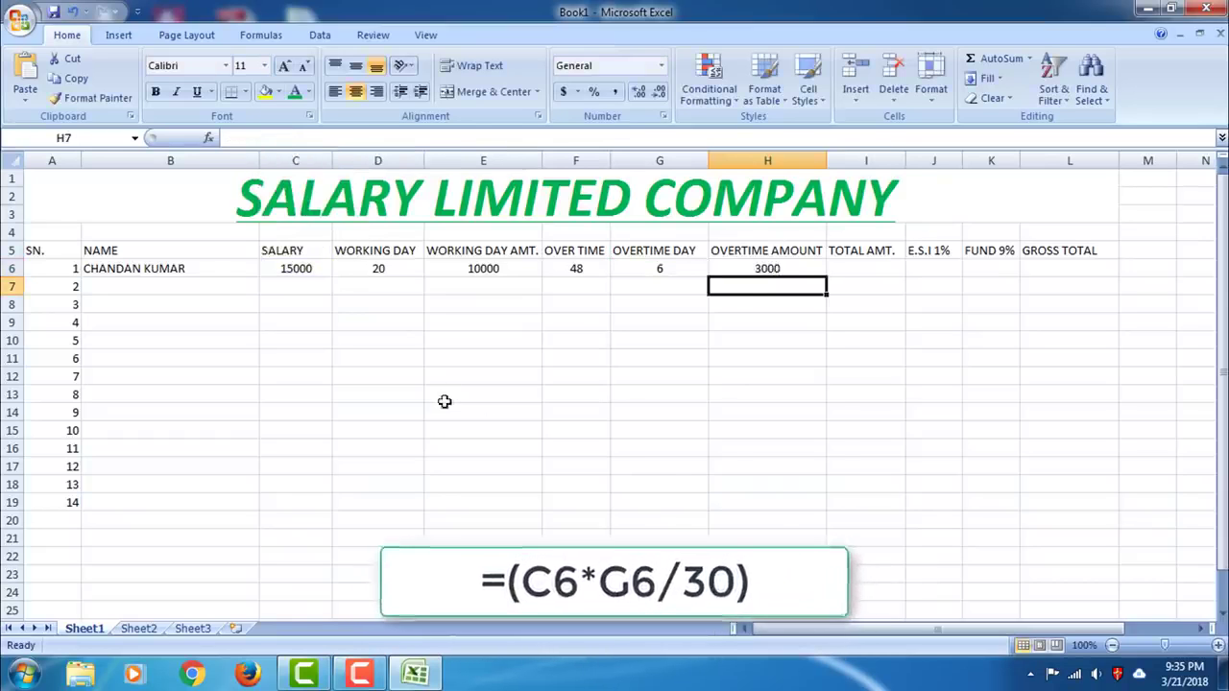
pyautogui.click(754, 269)
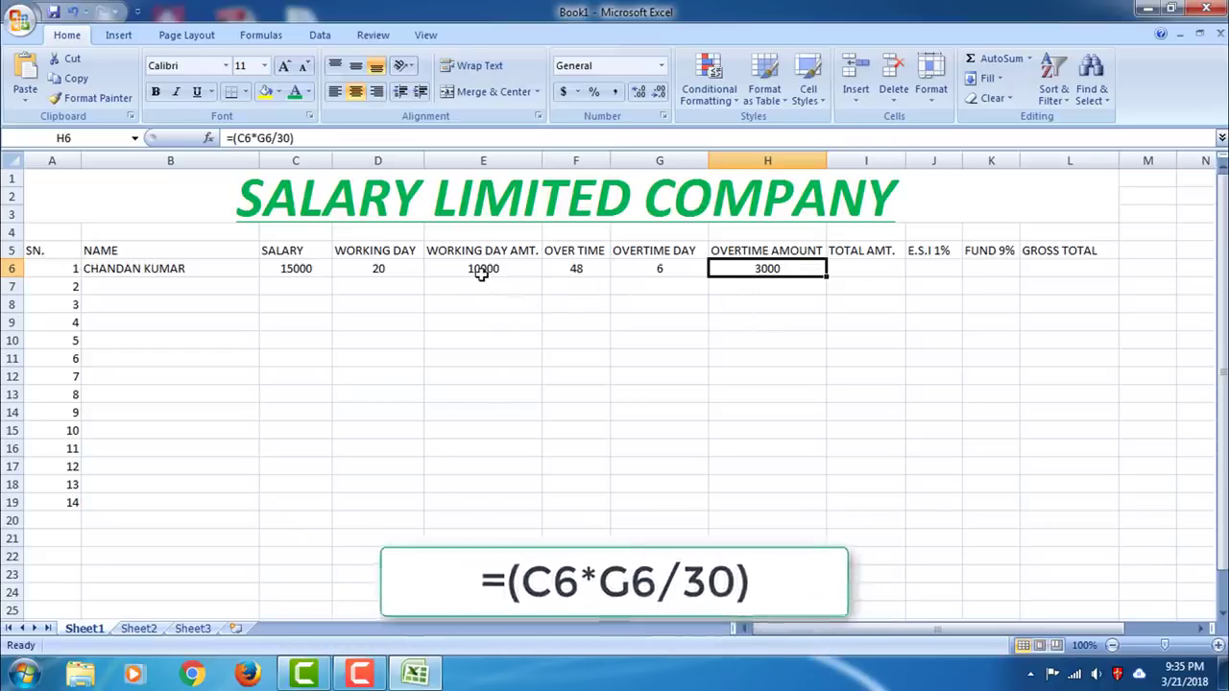
pyautogui.click(870, 270)
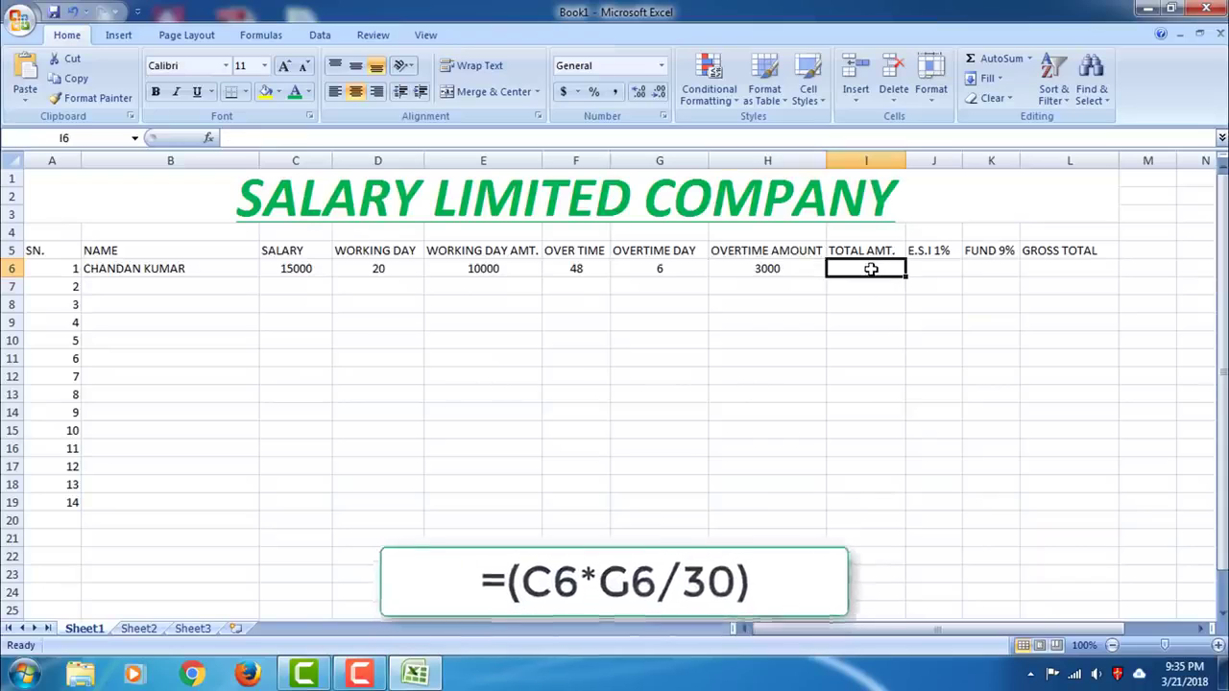
# Enter =(E6+H6) in I6 for a total amount of 13000
pyautogui.click(529, 139)
pyautogui.write('=(')
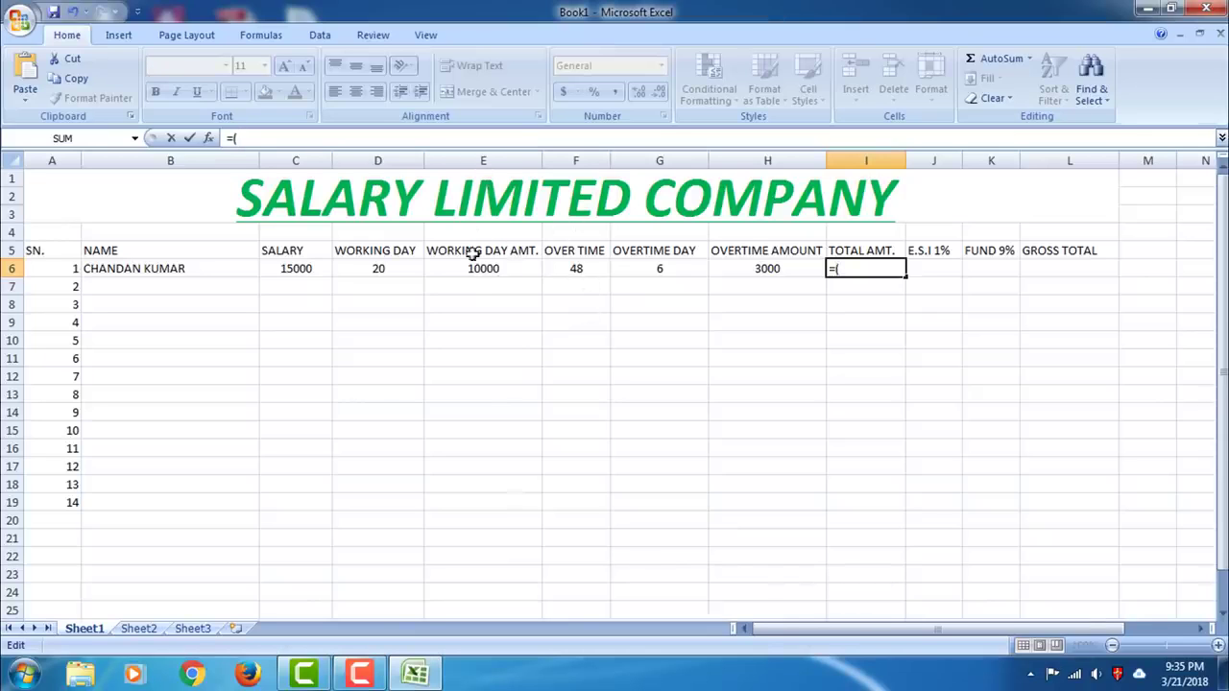
pyautogui.write('E')
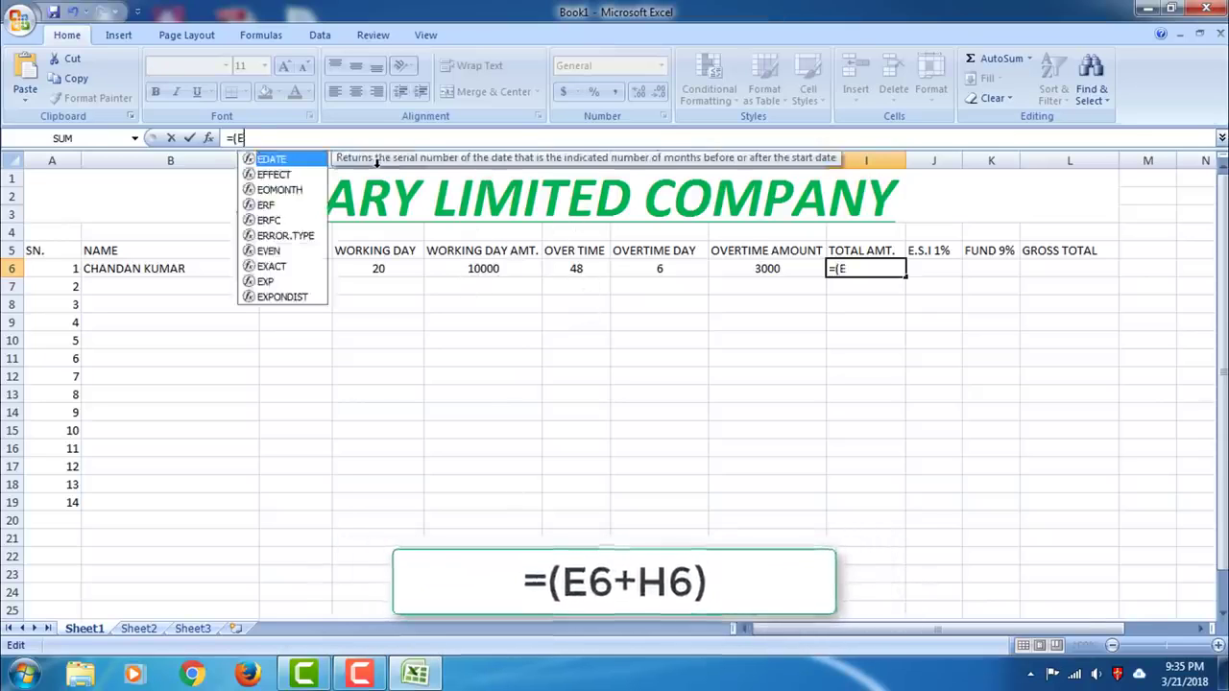
pyautogui.write('6')
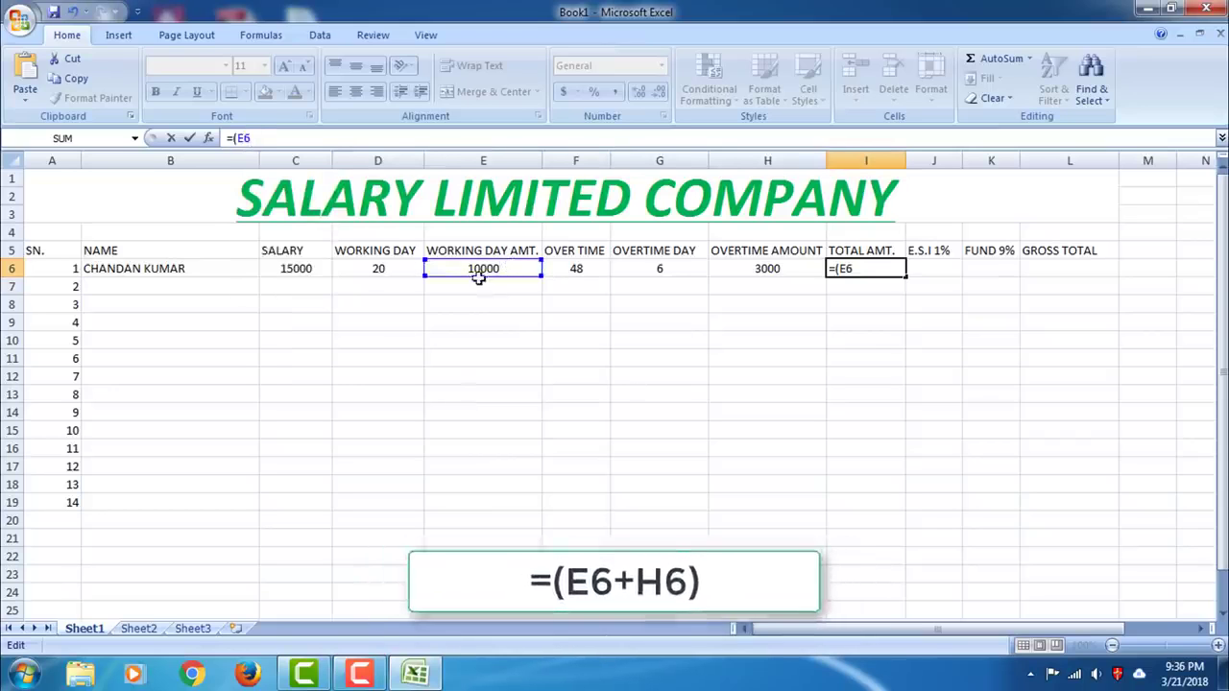
pyautogui.write('+')
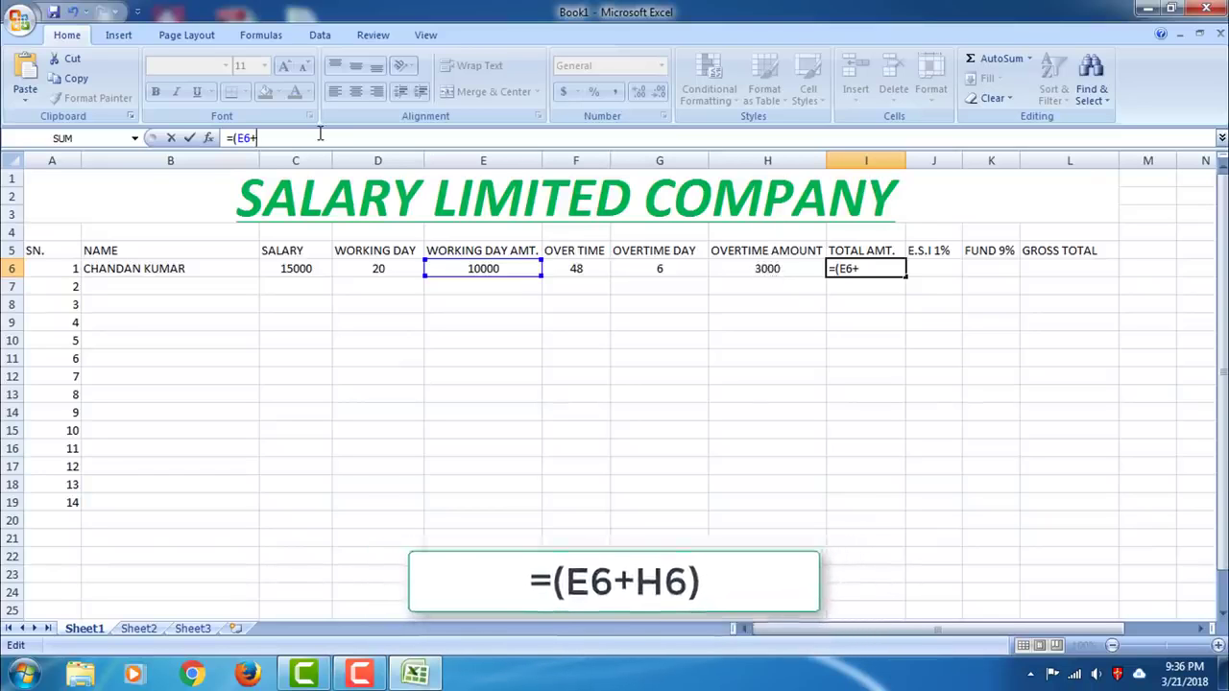
pyautogui.write('H6')
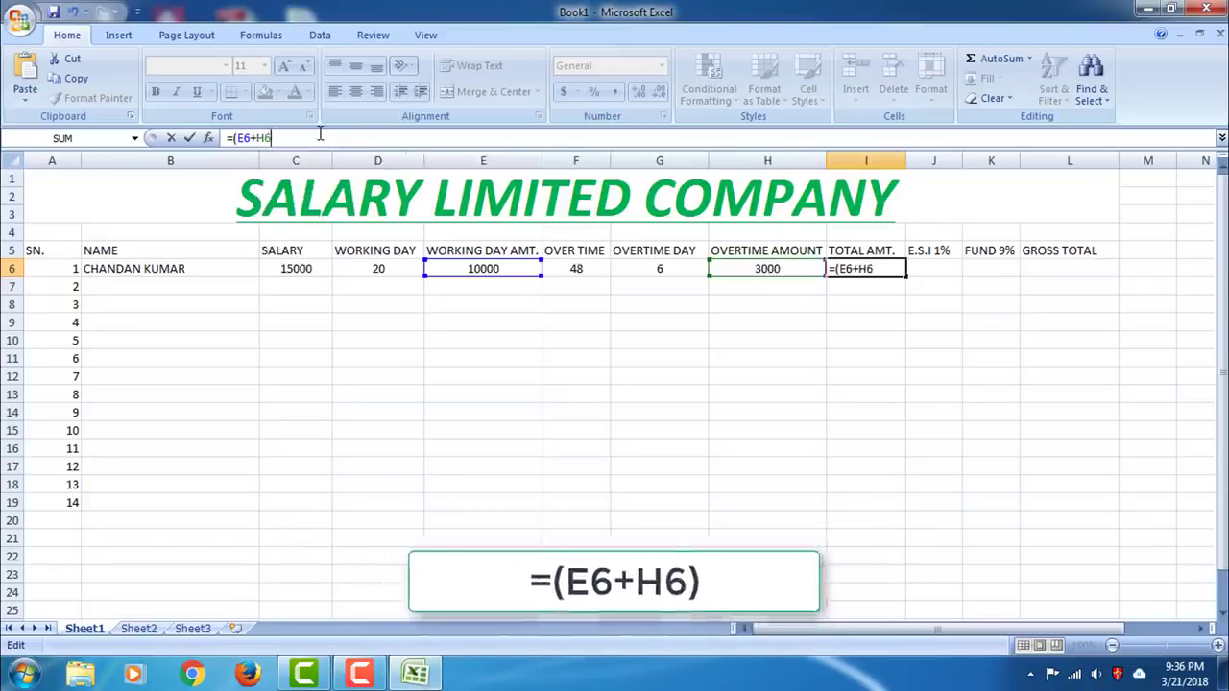
pyautogui.write(')')
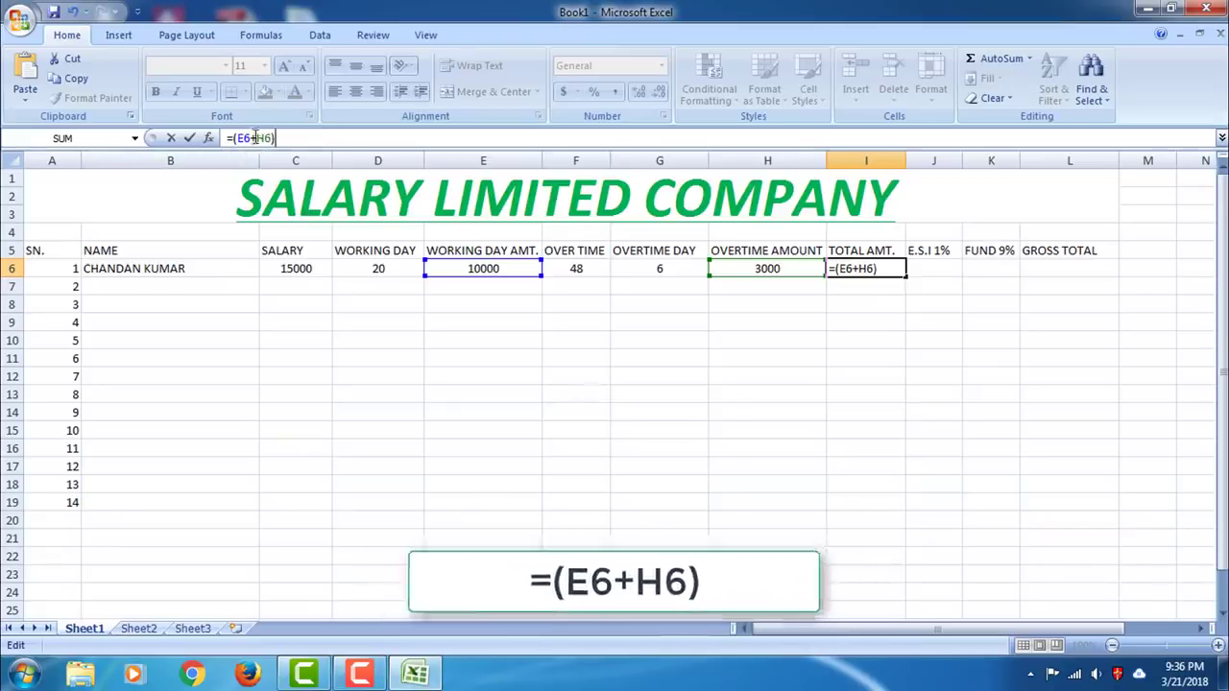
pyautogui.press('Return')
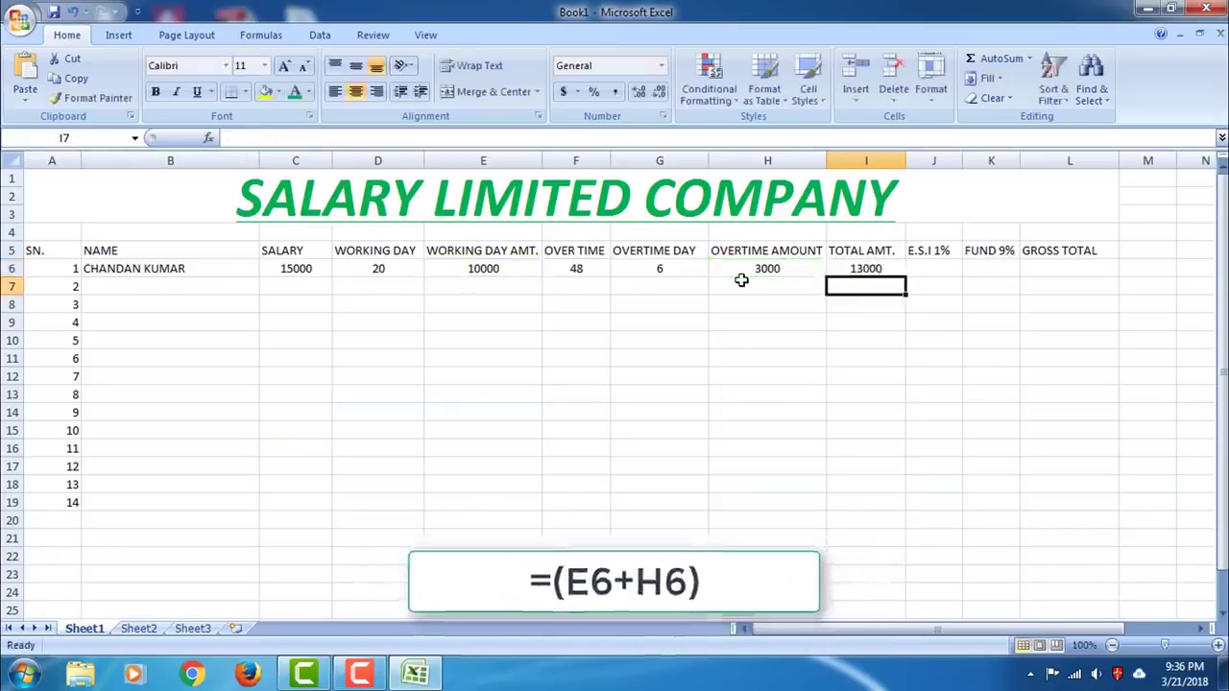
pyautogui.click(929, 270)
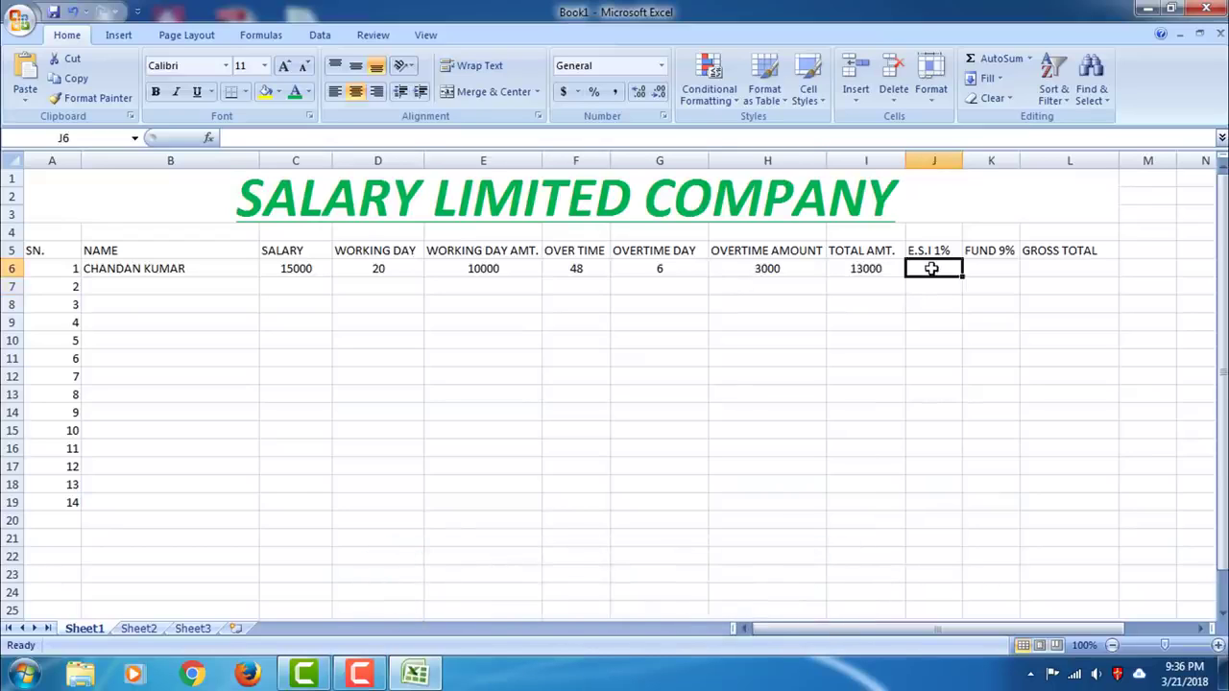
# Enter =(E6*1%) in J6 to get an E.S.I of 100
pyautogui.click(648, 136)
pyautogui.write('=')
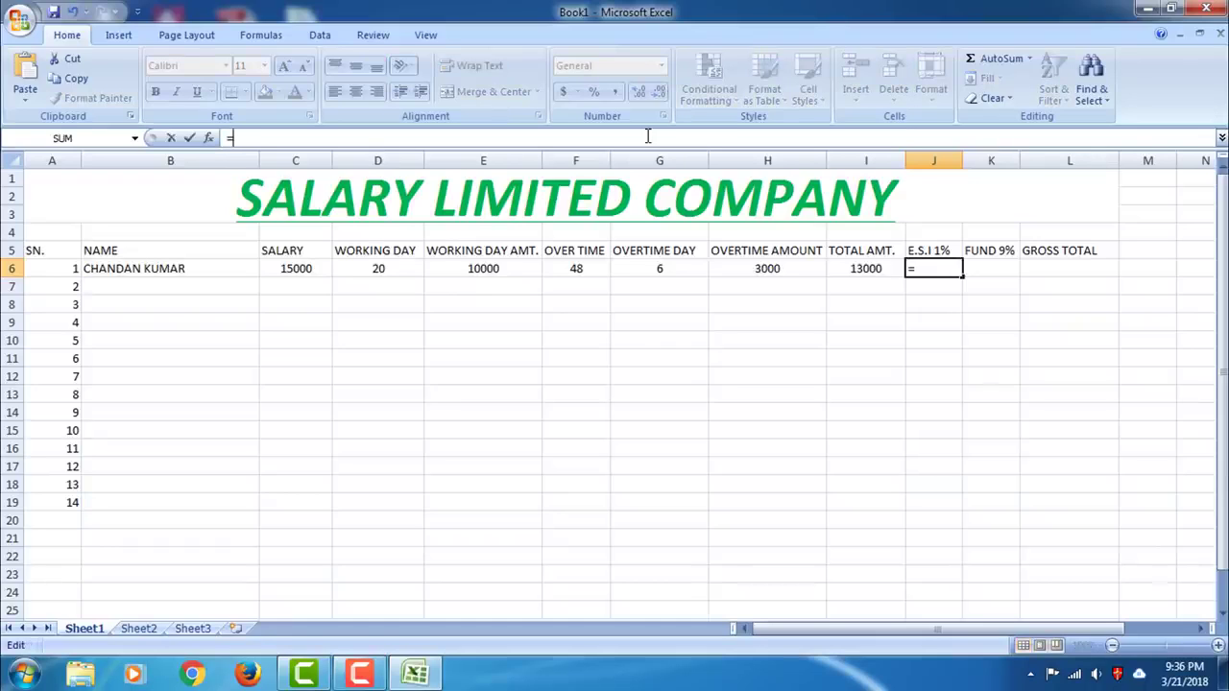
pyautogui.write('(')
pyautogui.click(489, 272)
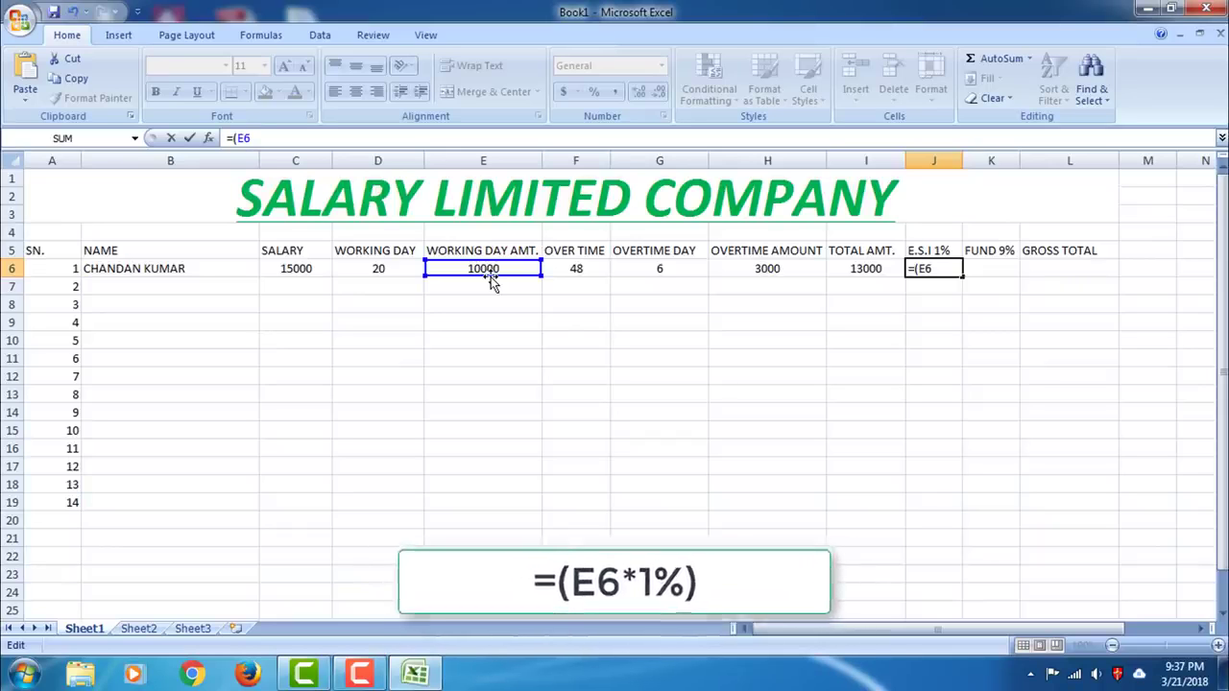
pyautogui.write('*')
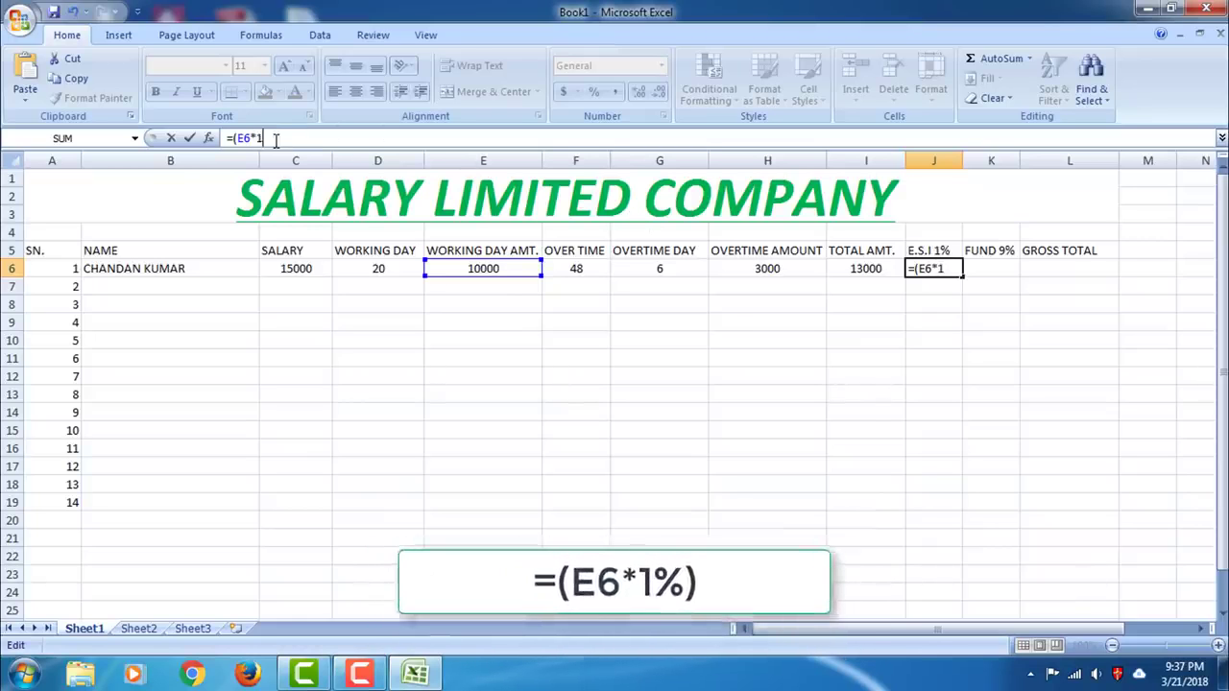
pyautogui.write('1%')
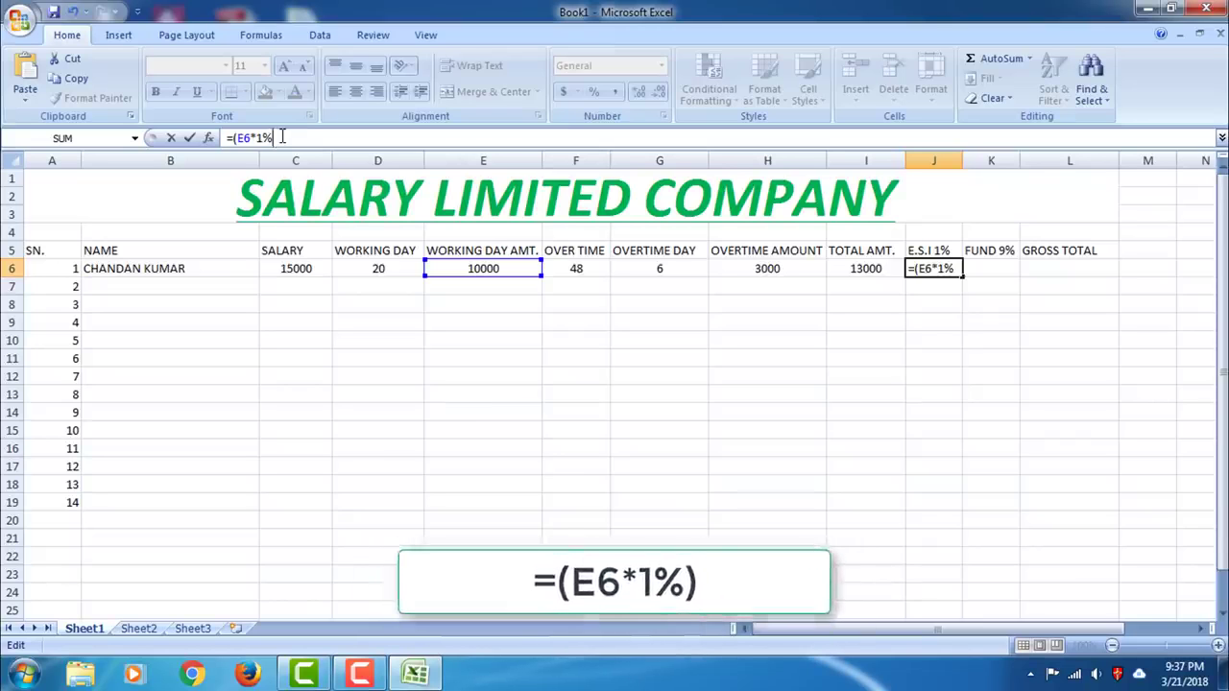
pyautogui.write(')')
pyautogui.press('Return')
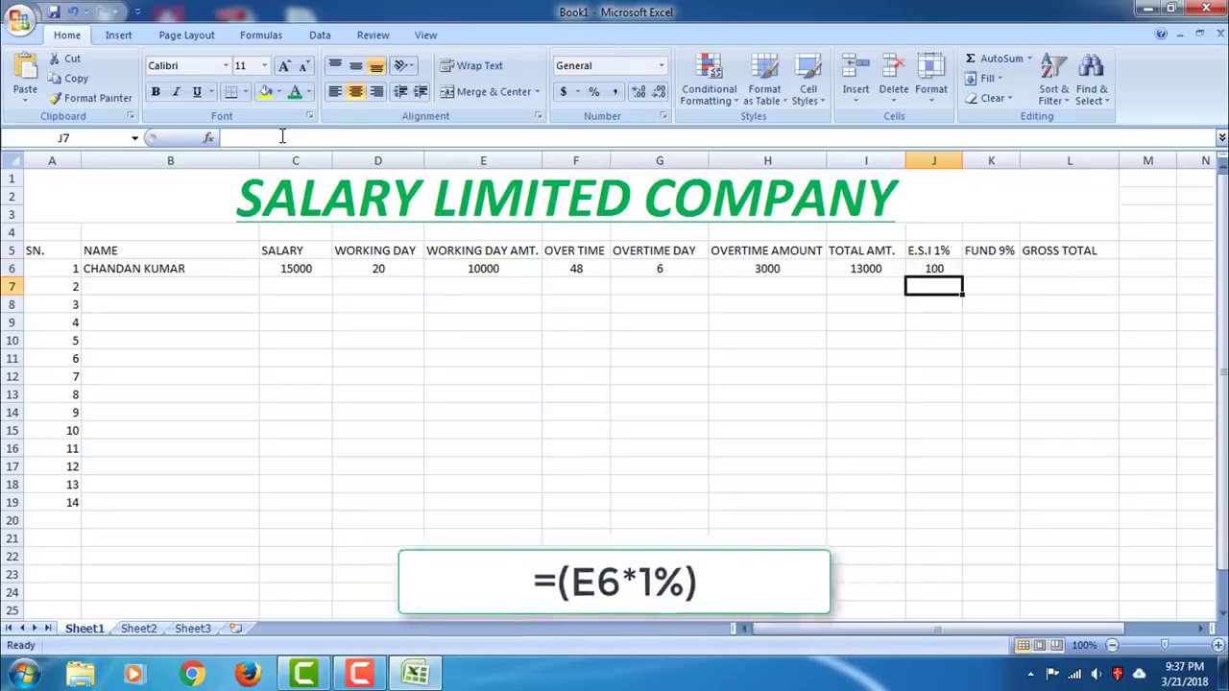
pyautogui.click(934, 270)
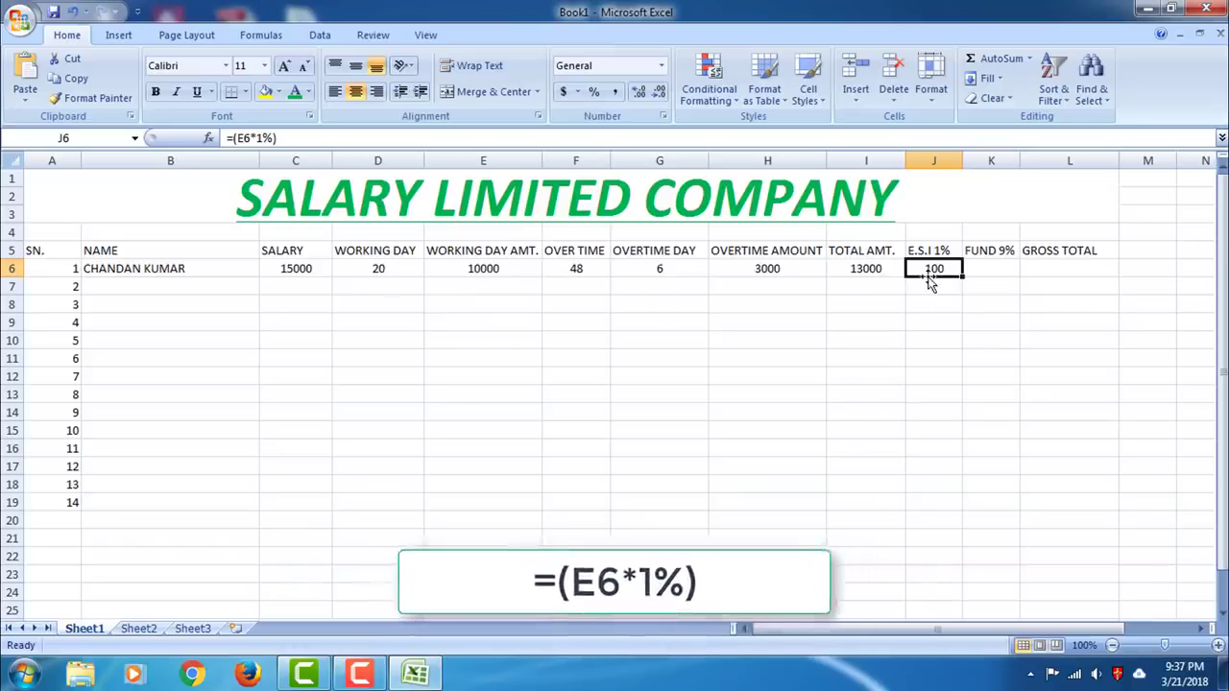
pyautogui.click(1001, 270)
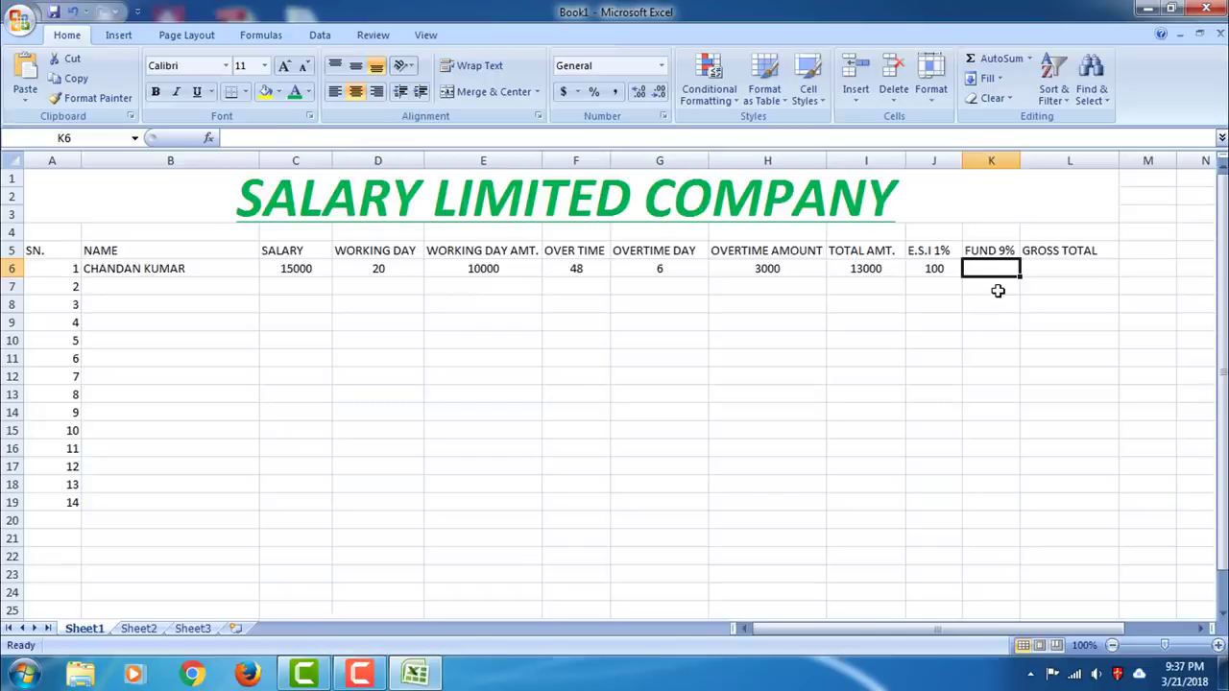
# Enter =(E6*9%) in K6 for a FUND 9% value of 900
pyautogui.click(929, 265)
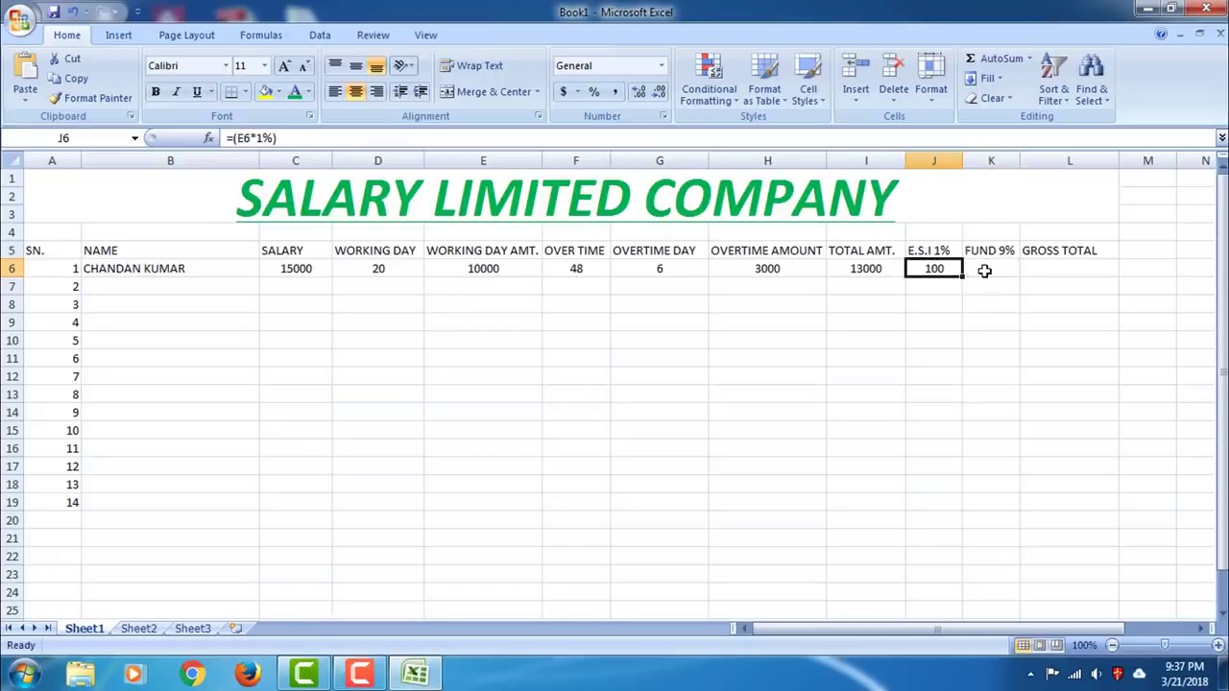
pyautogui.click(984, 271)
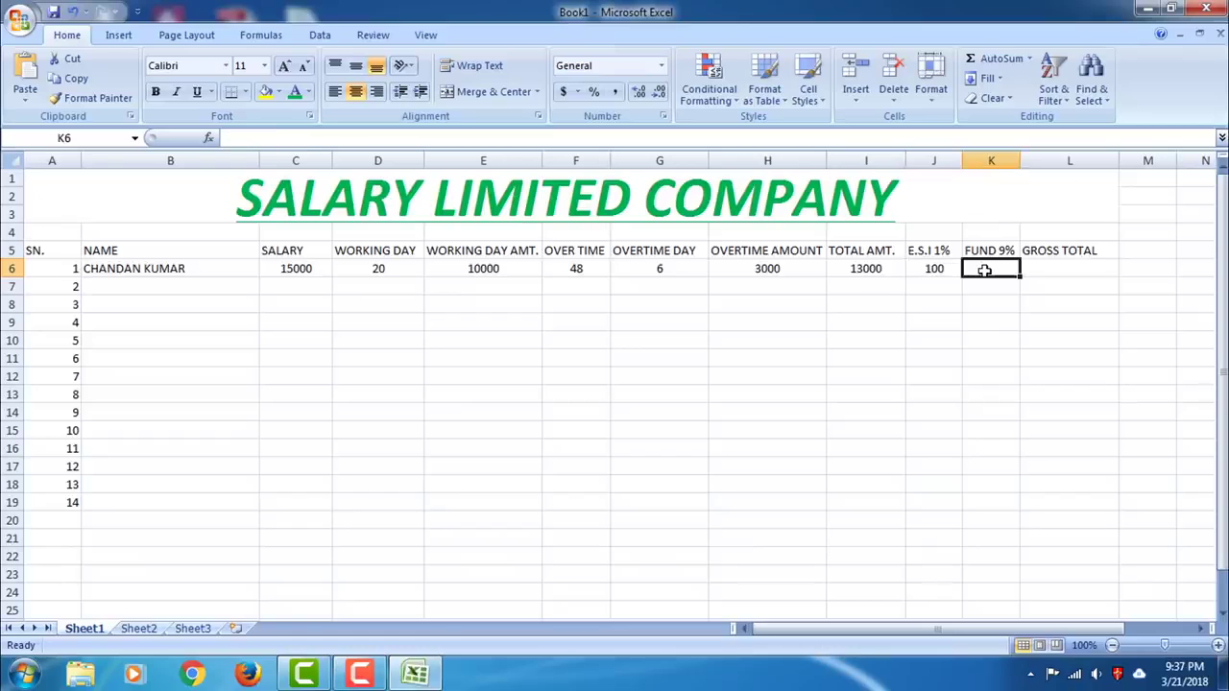
pyautogui.click(555, 136)
pyautogui.write('=(')
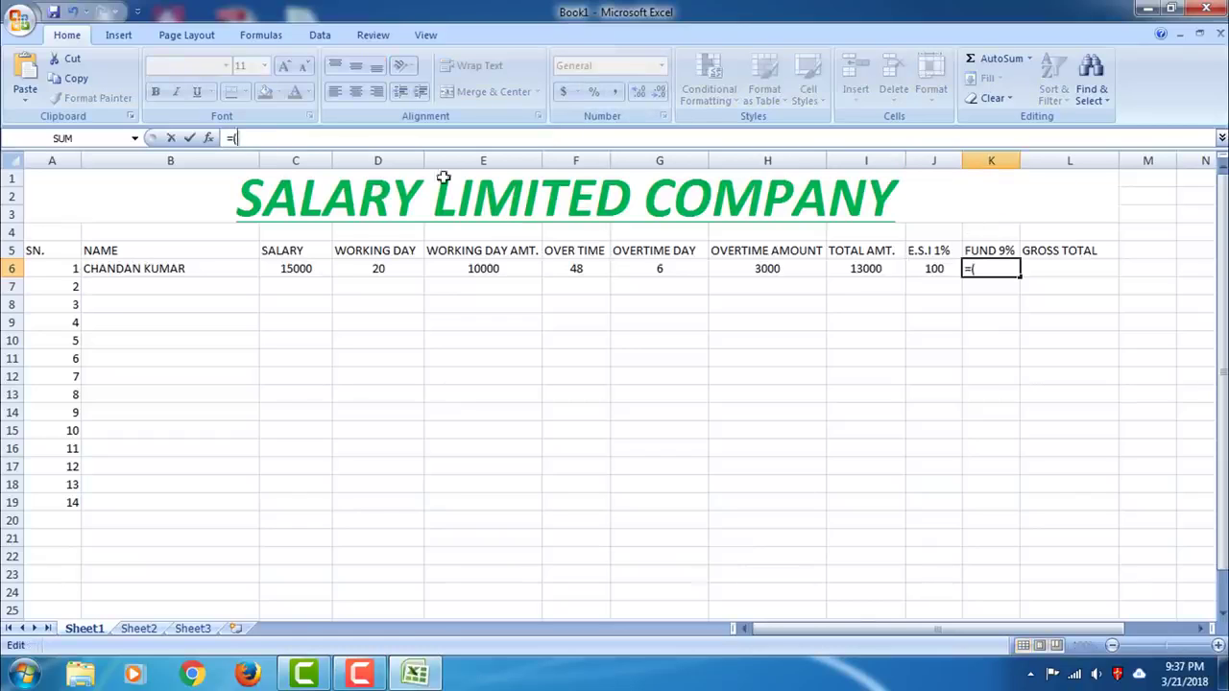
pyautogui.write('E')
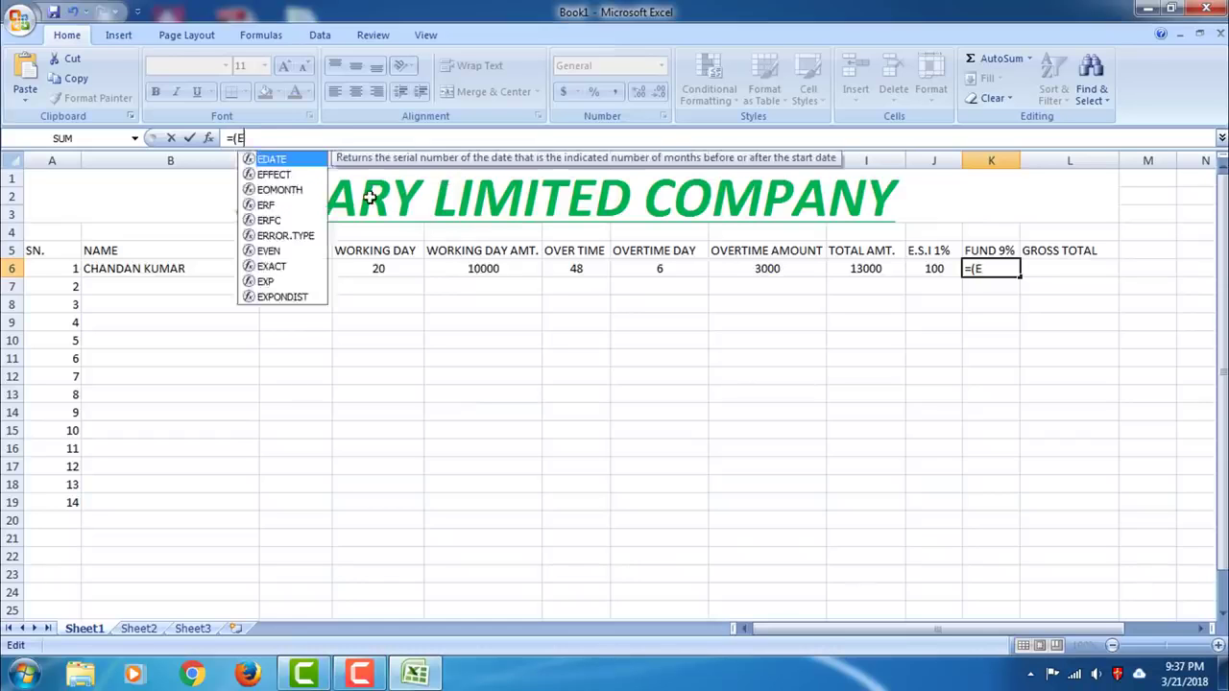
pyautogui.write('6*')
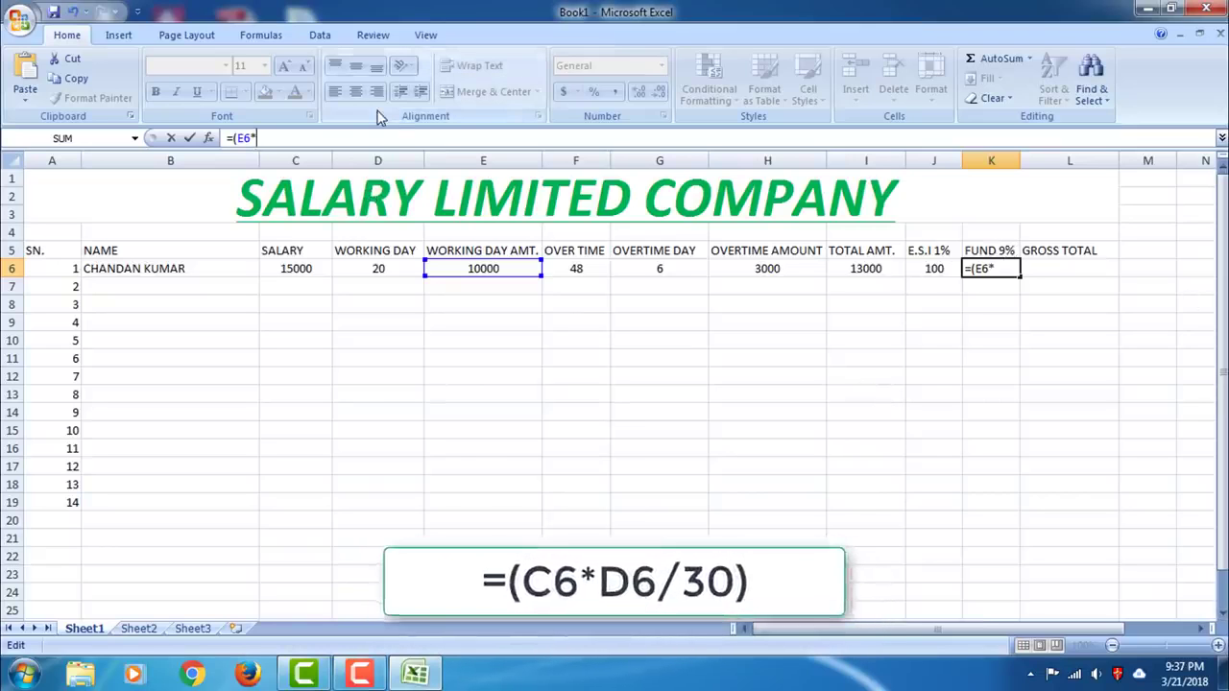
pyautogui.write('9')
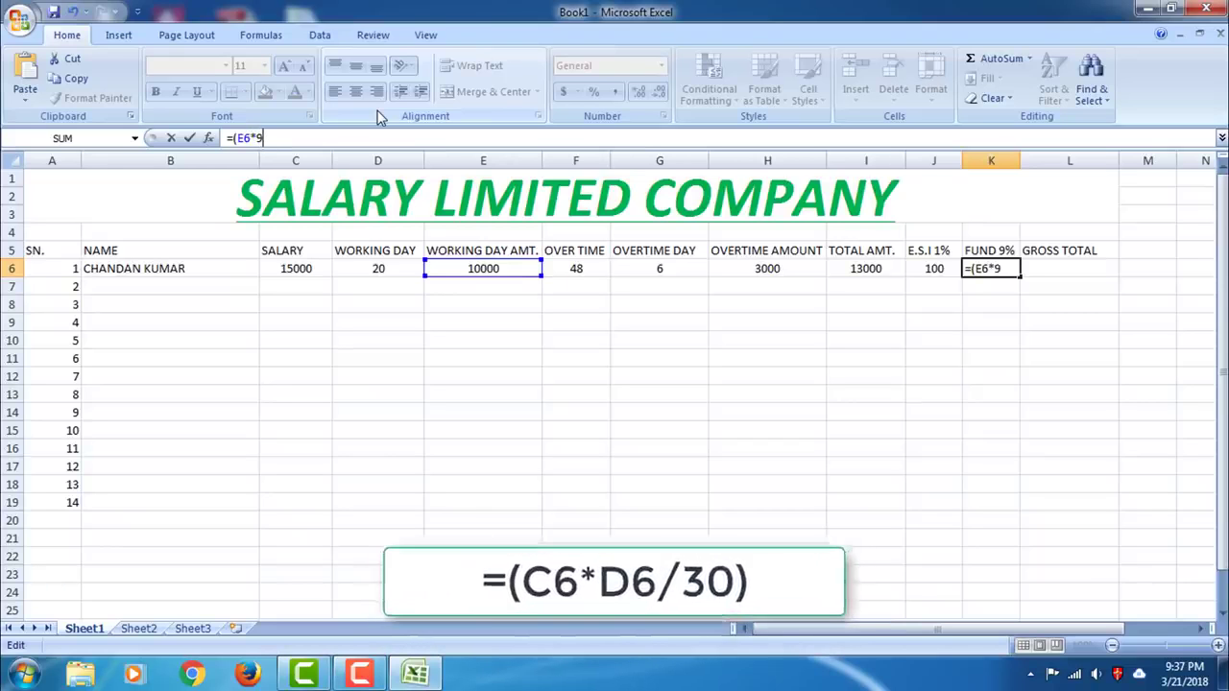
pyautogui.write('%)')
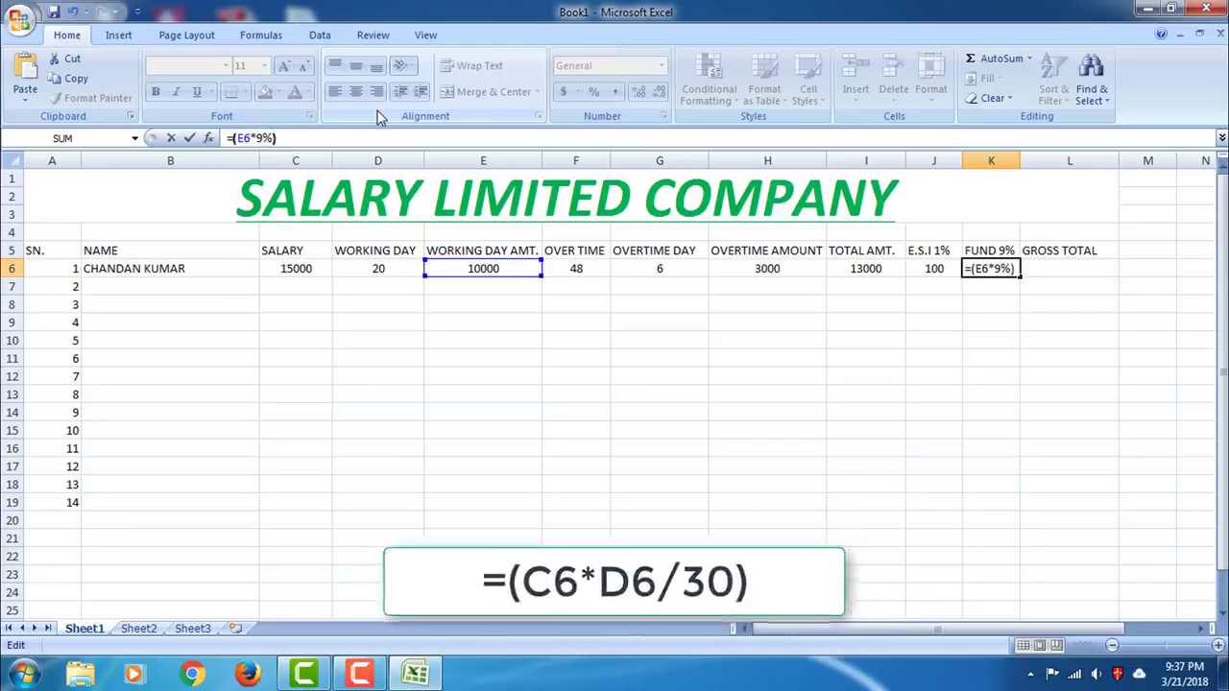
pyautogui.press('Return')
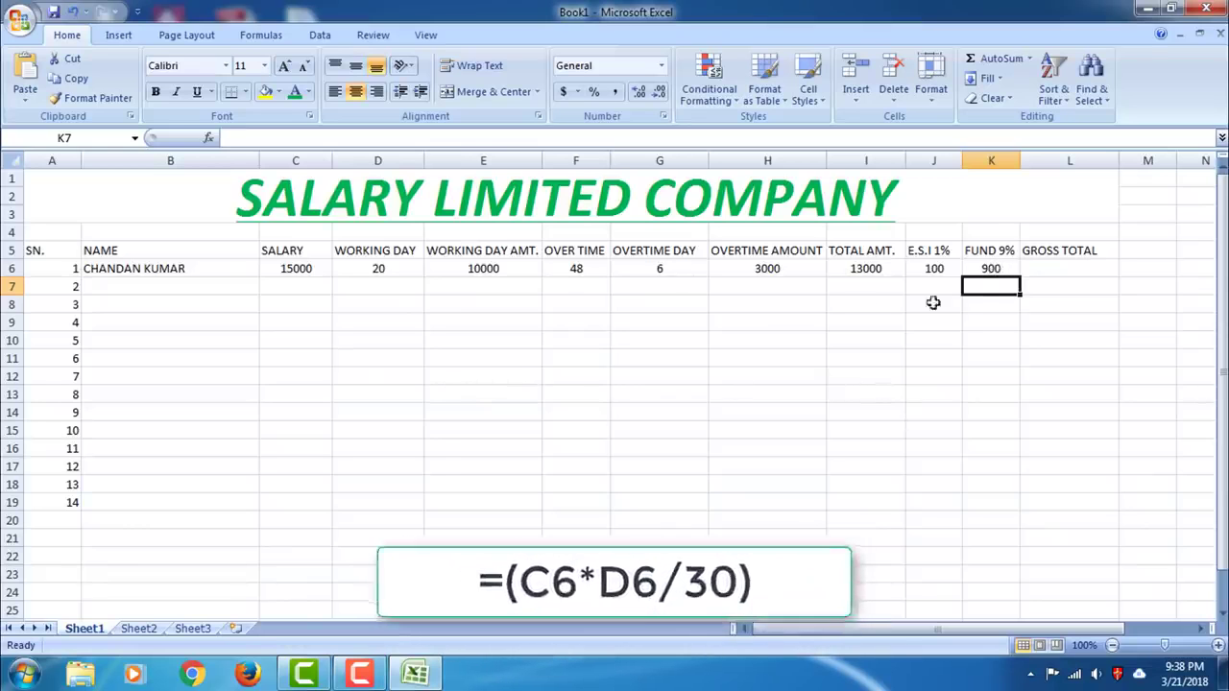
pyautogui.click(1047, 268)
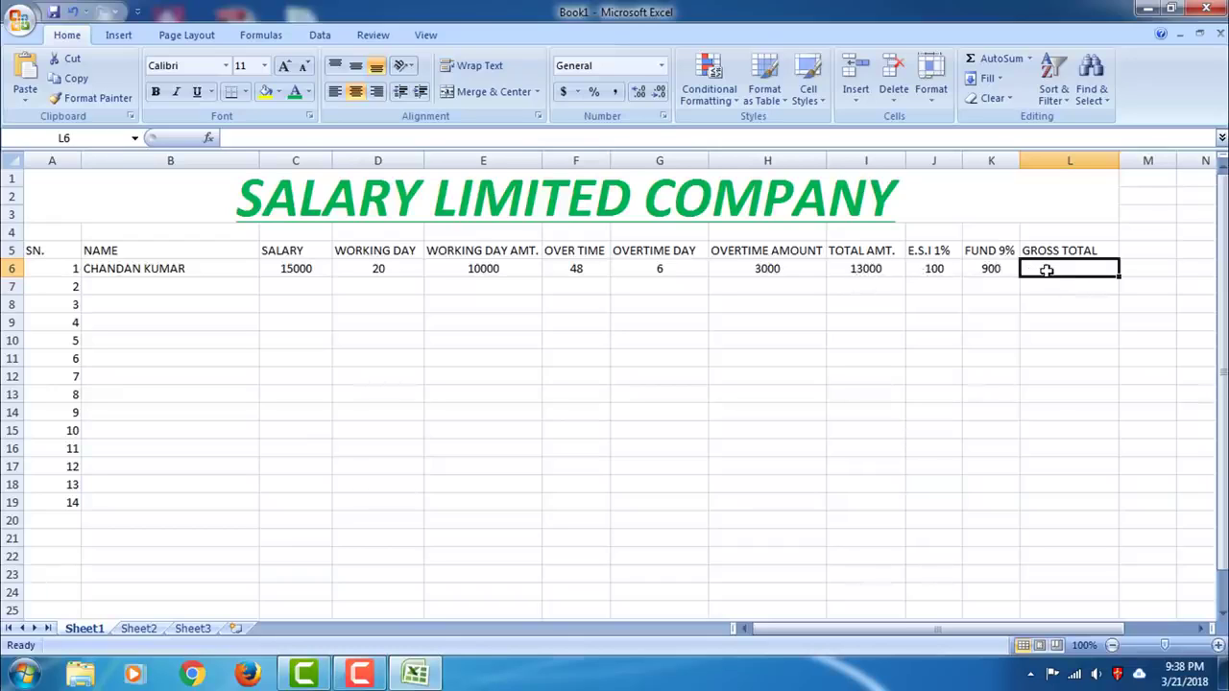
# Enter =(I6-J6-K6) in L6 for a GROSS TOTAL of 12000
pyautogui.click(394, 137)
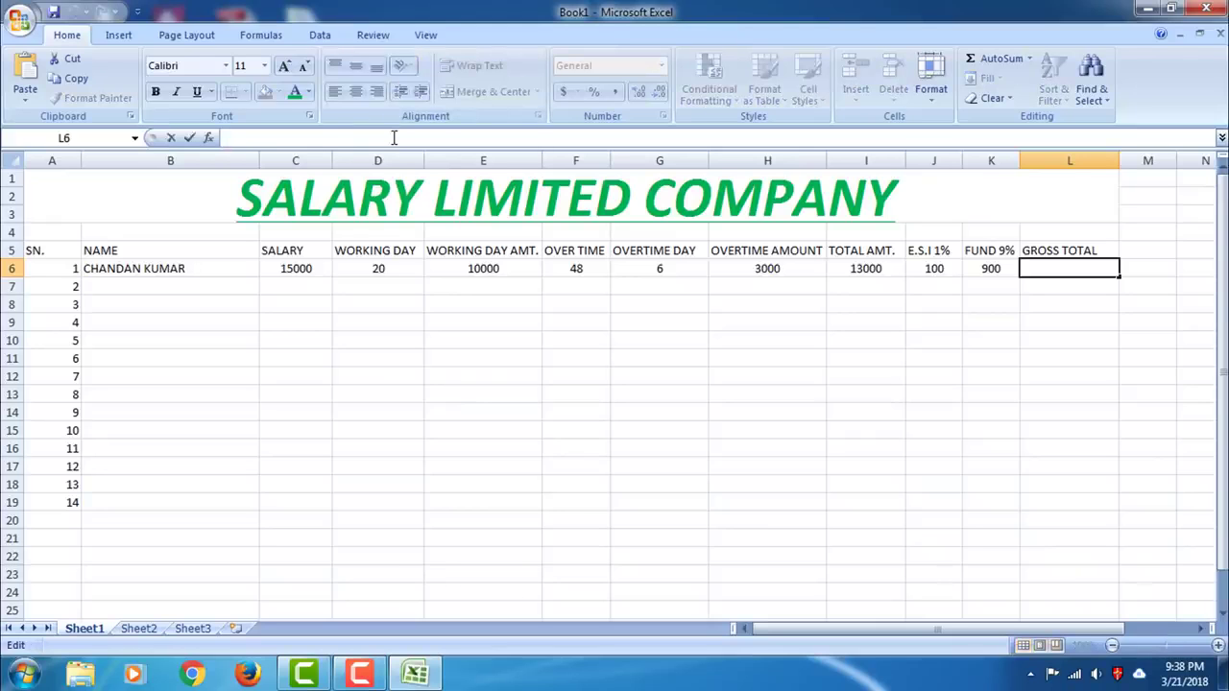
pyautogui.write('=')
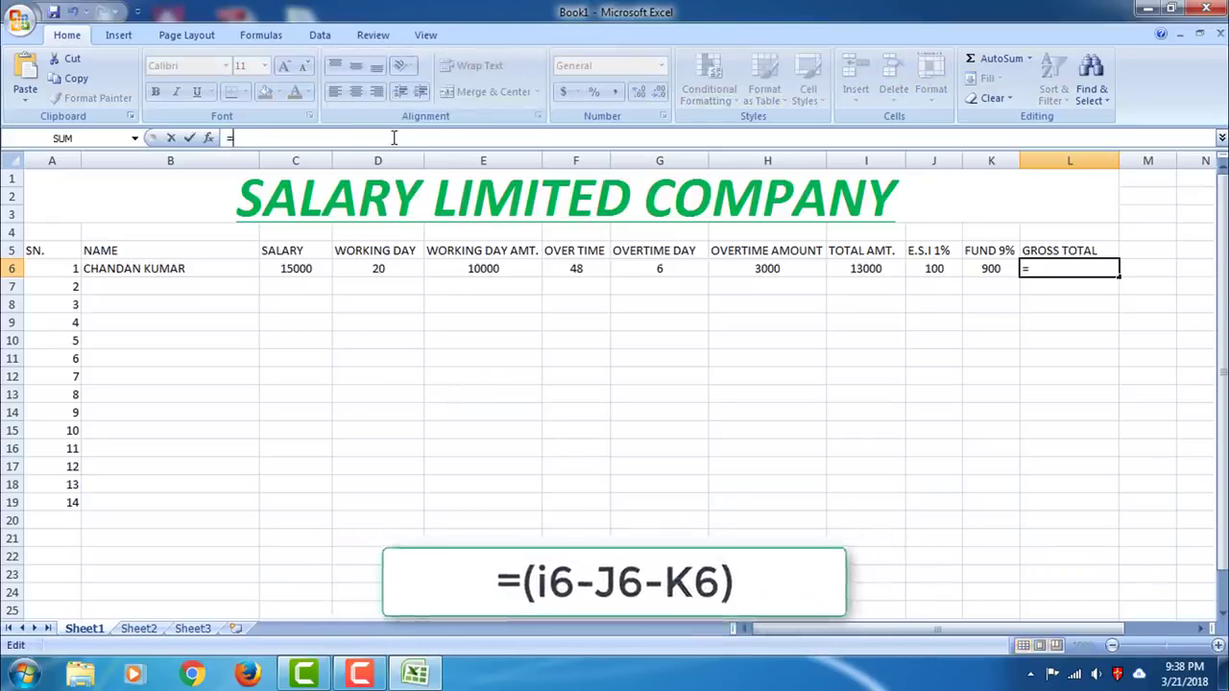
pyautogui.write('(')
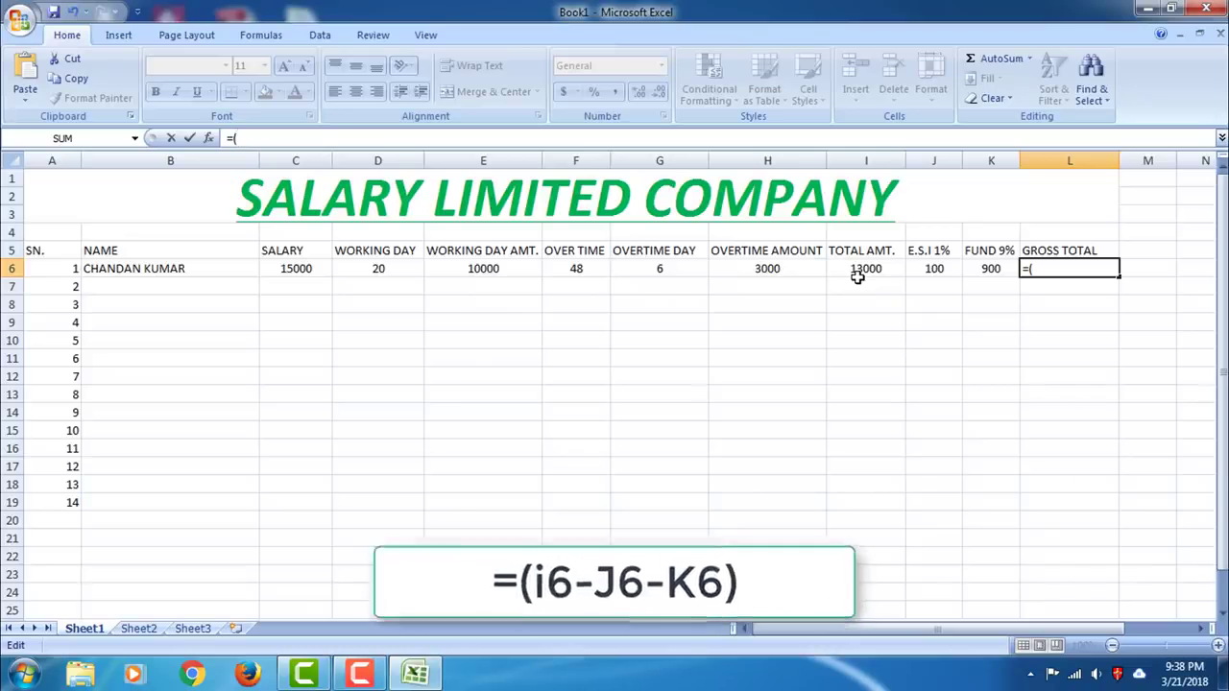
pyautogui.write('I')
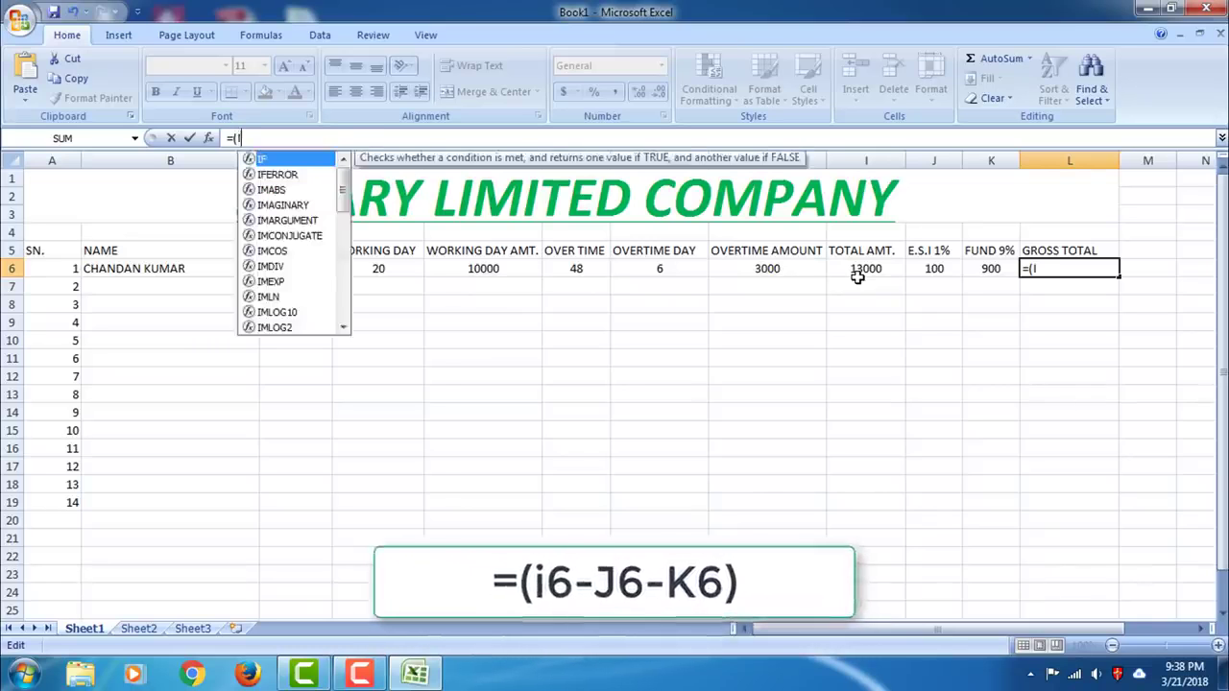
pyautogui.write('6-')
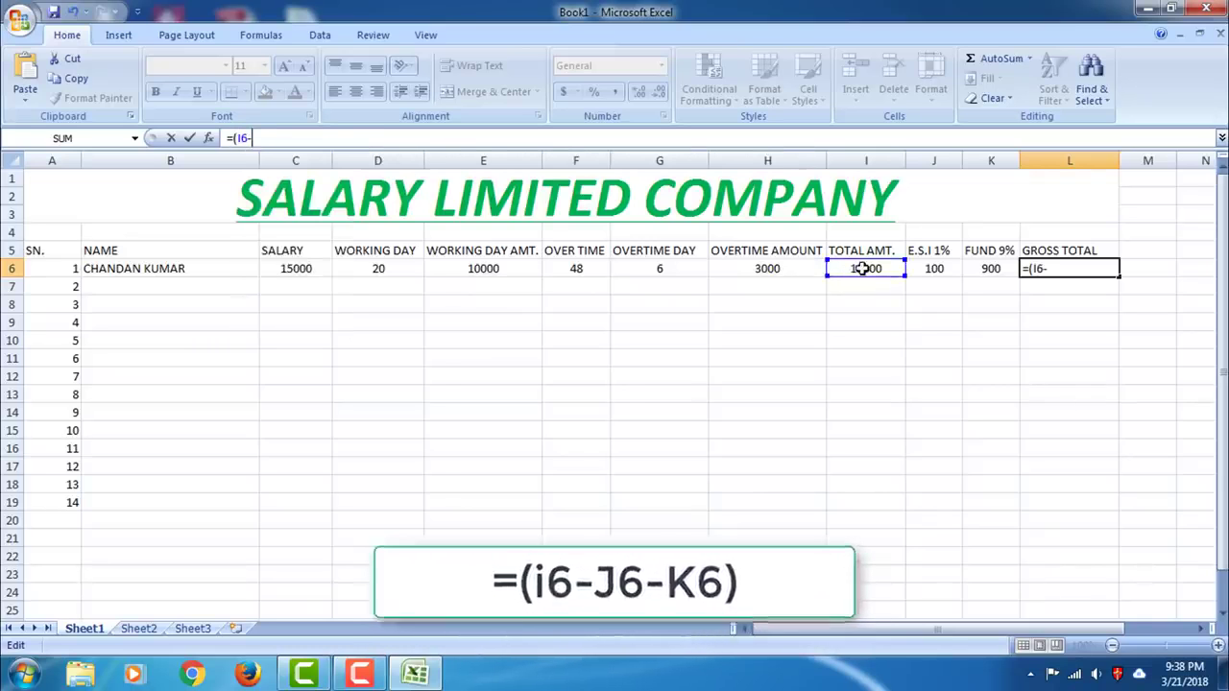
pyautogui.write('J6')
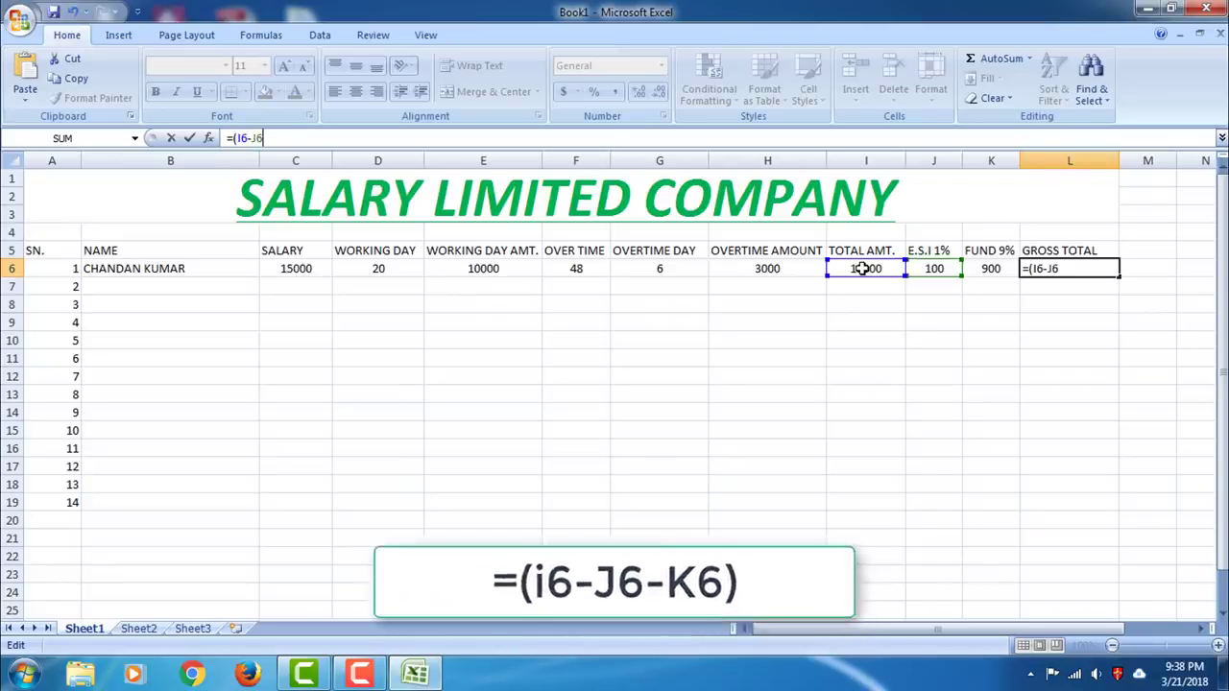
pyautogui.write('-')
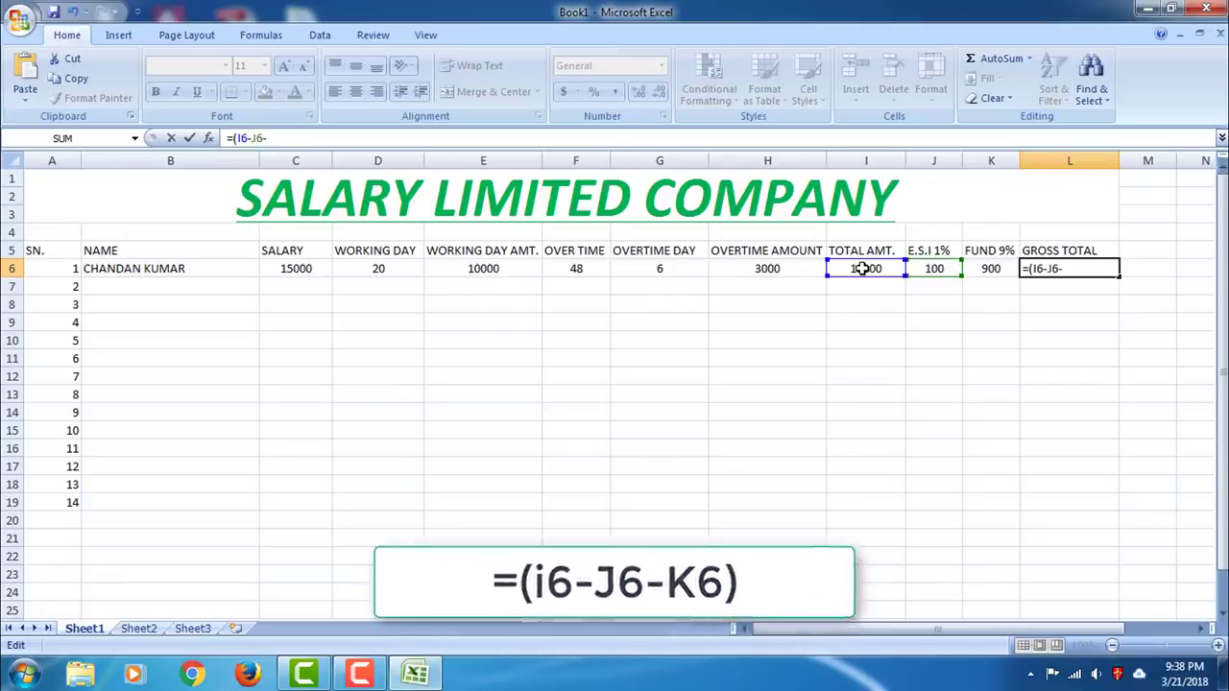
pyautogui.write('K6')
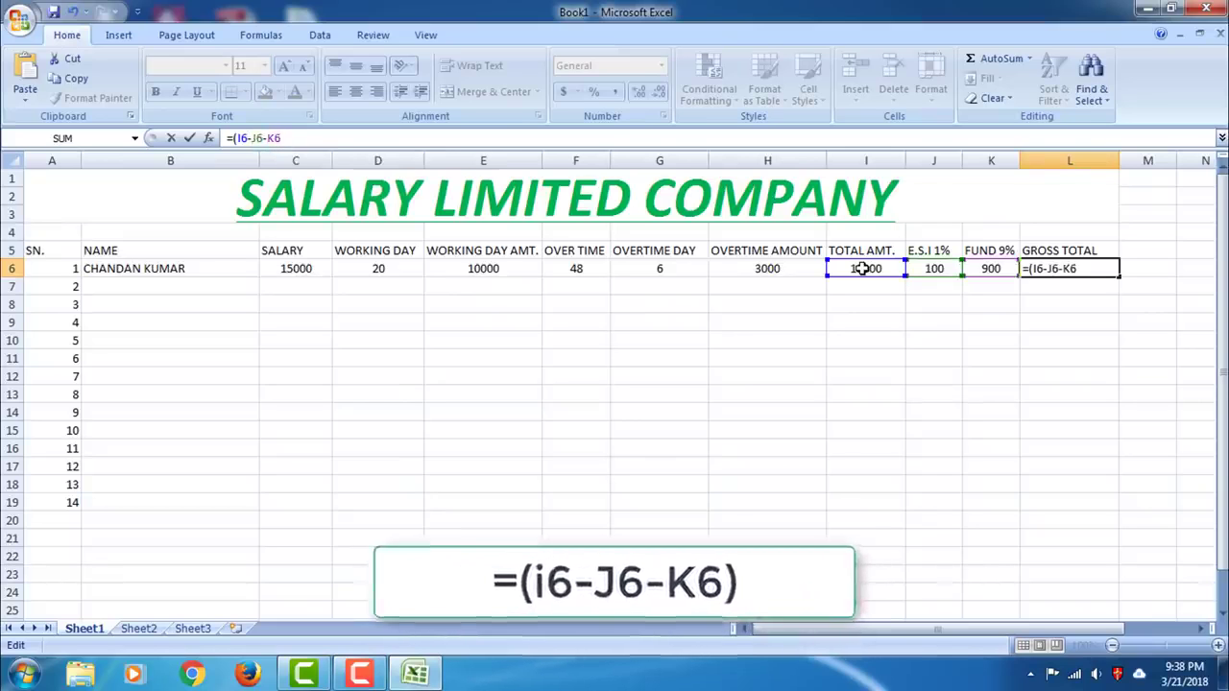
pyautogui.write(')')
pyautogui.press('Return')
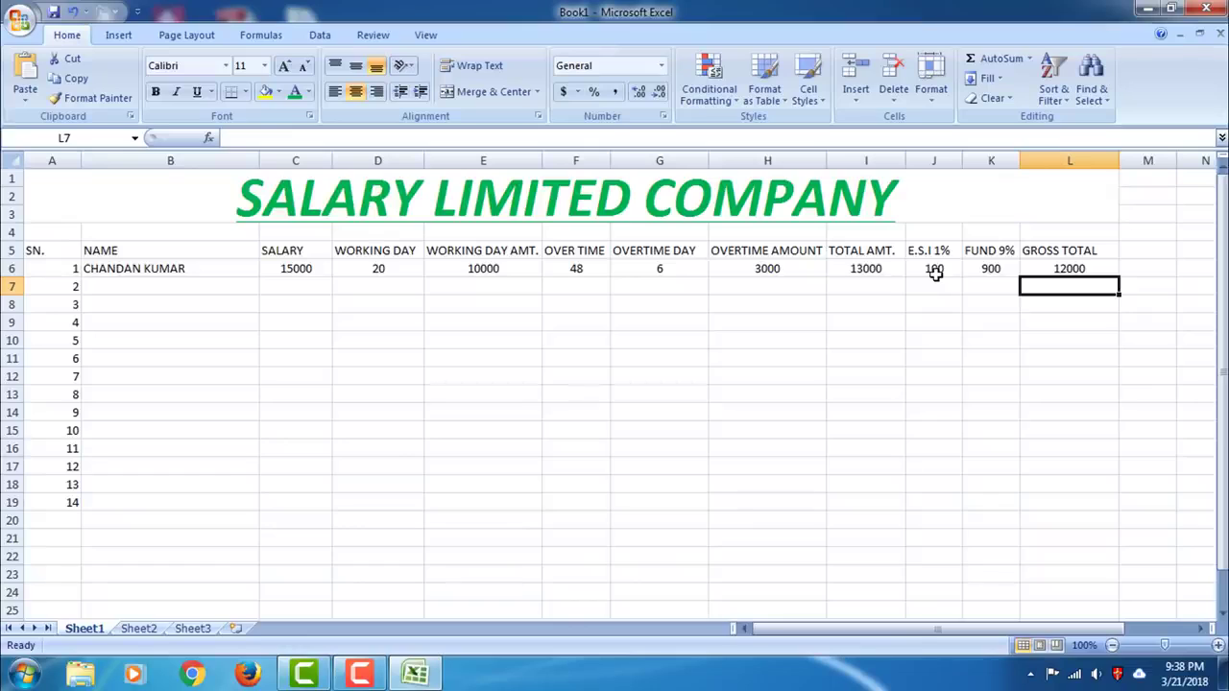
pyautogui.click(1055, 268)
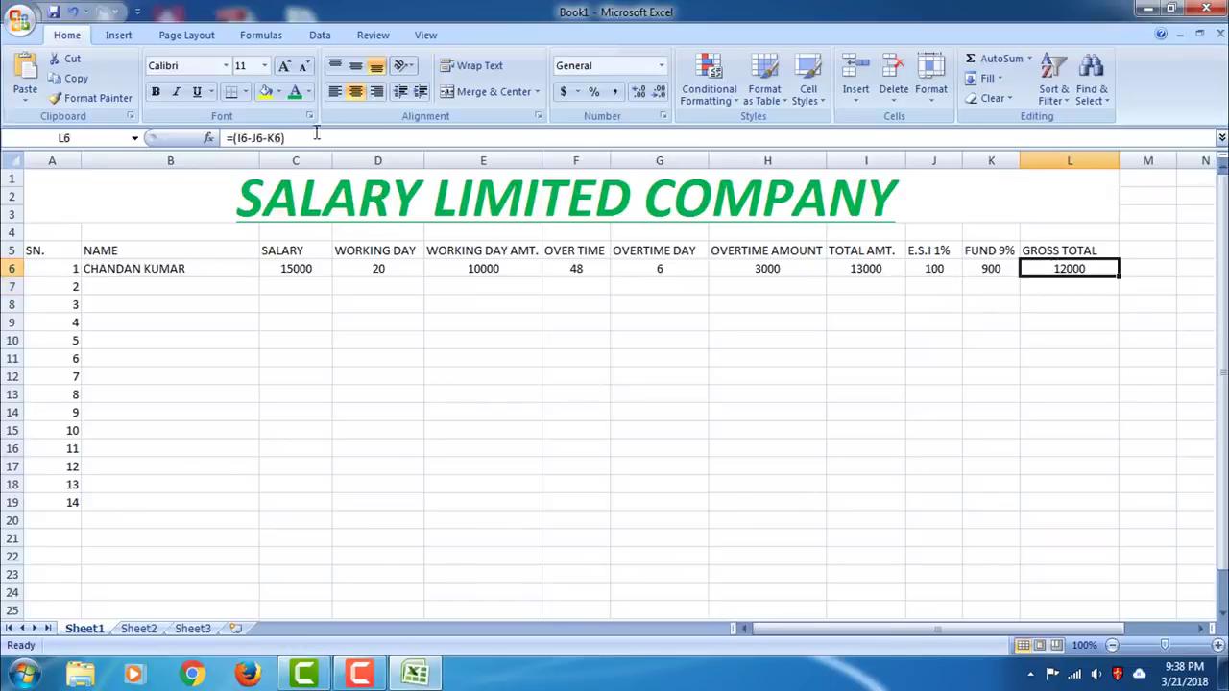
pyautogui.click(1053, 292)
# Type an ADVANCE heading beside GROSS TOTAL and widen it, then clear it as misplaced
pyautogui.click(1060, 271)
pyautogui.moveTo(867, 637); pyautogui.dragTo(935, 637)
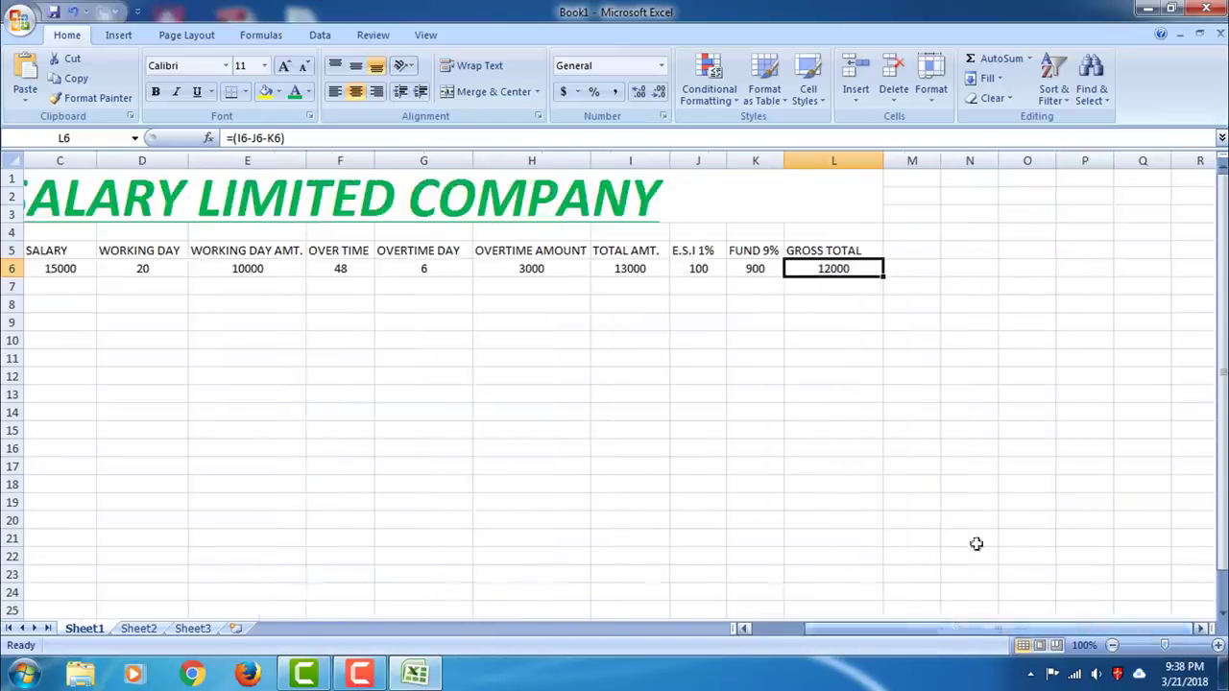
pyautogui.click(911, 249)
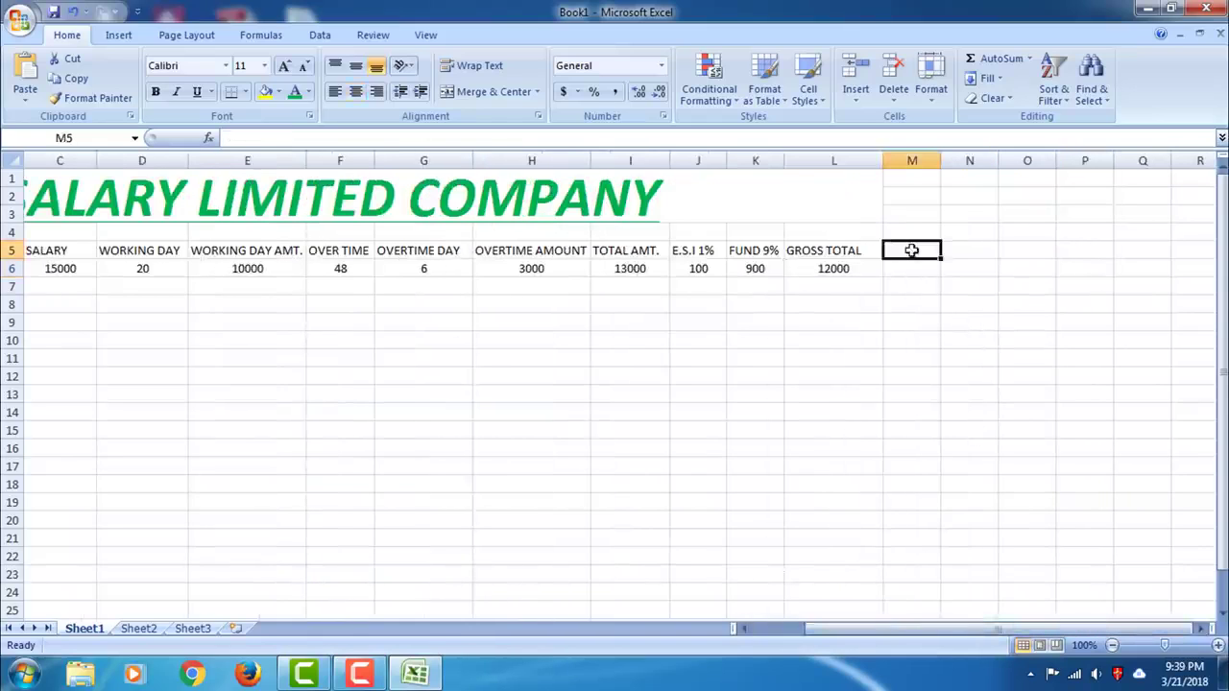
pyautogui.write('aDVA')
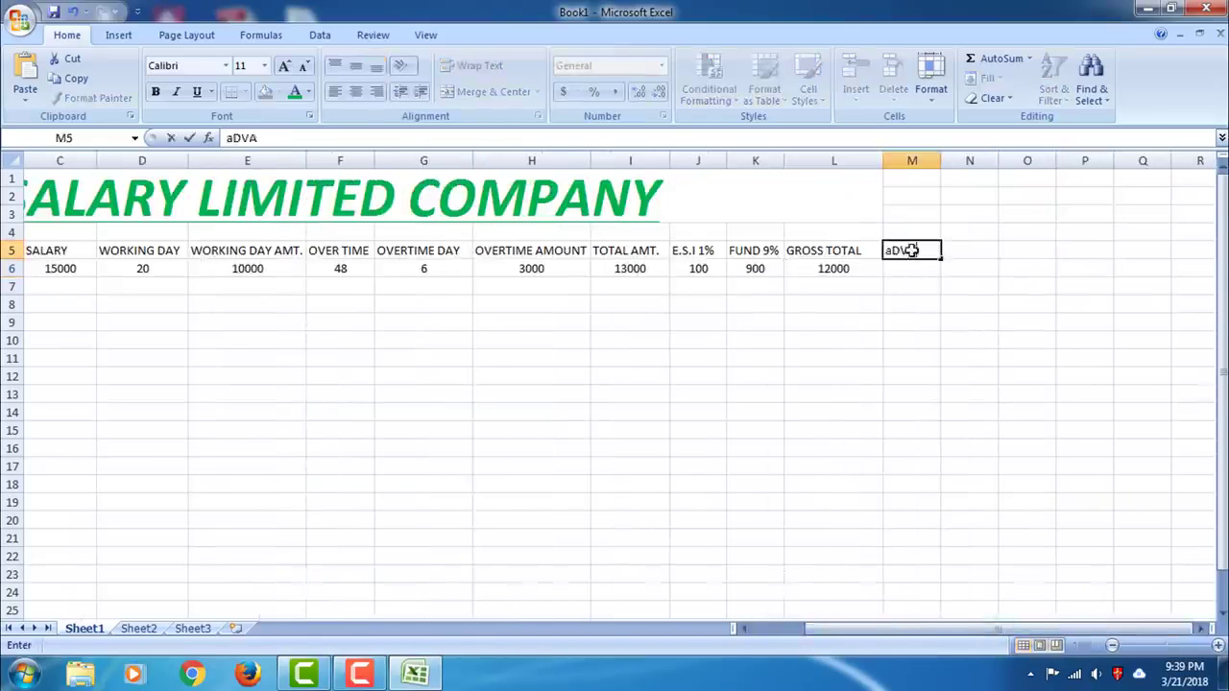
pyautogui.write('NCE')
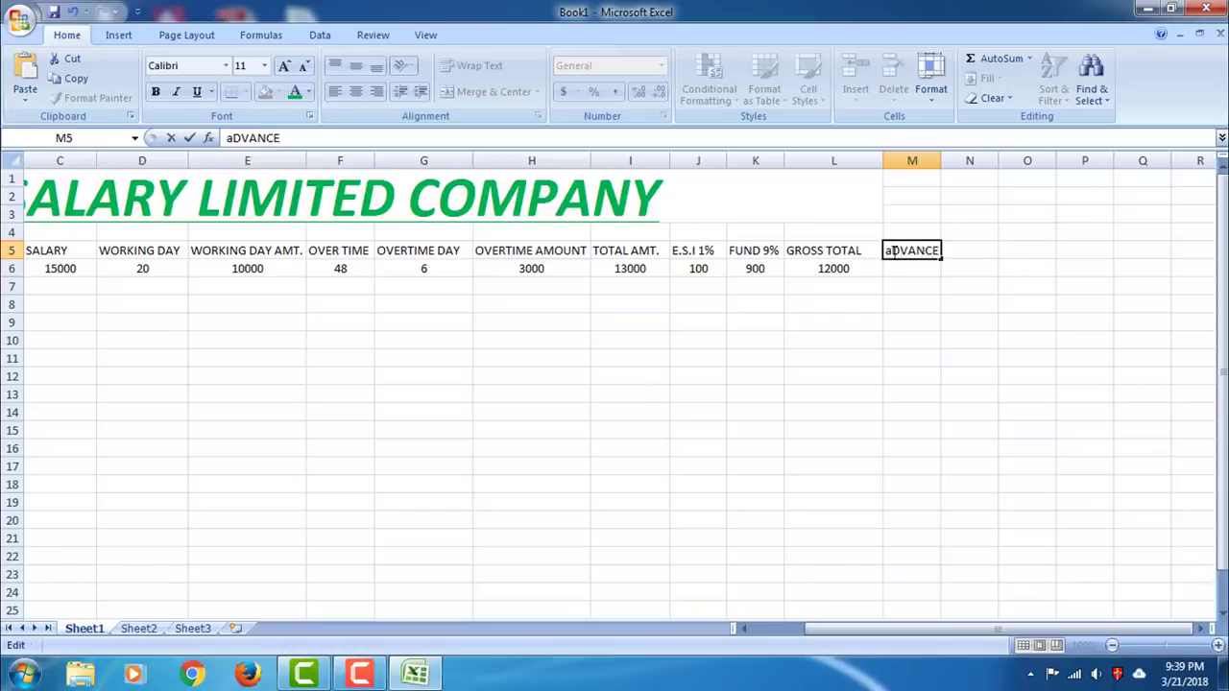
pyautogui.press('BackSpace')
pyautogui.write('A')
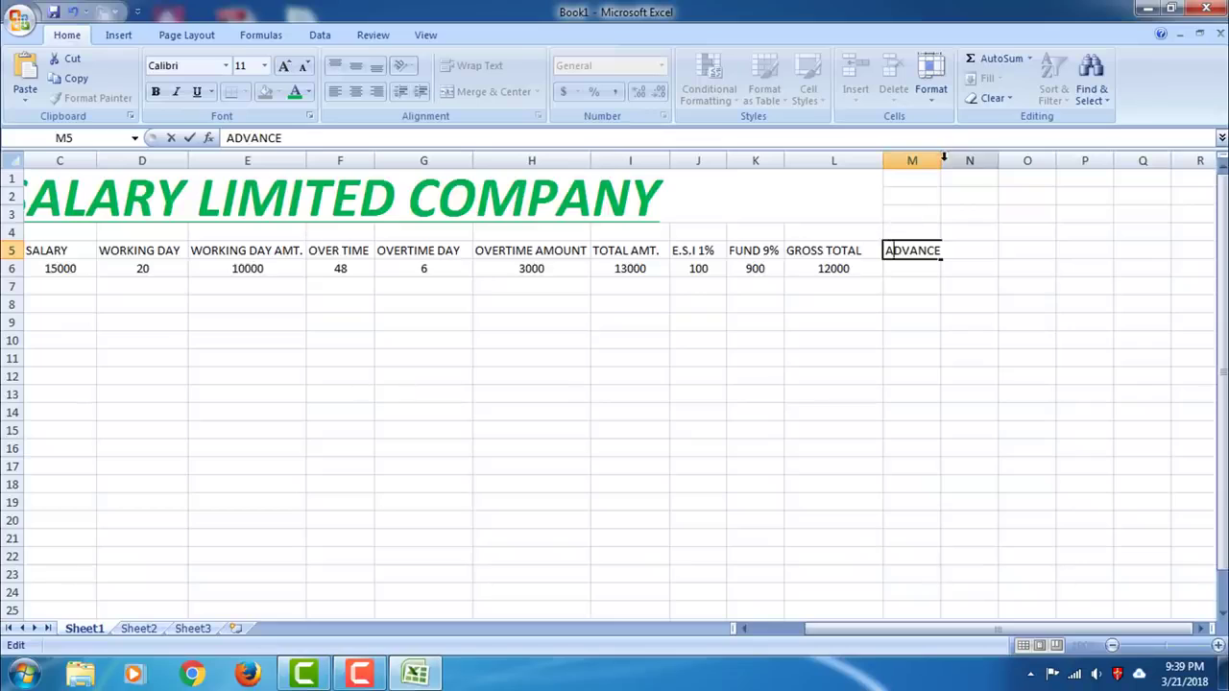
pyautogui.click(939, 176)
pyautogui.moveTo(940, 165); pyautogui.dragTo(978, 165)
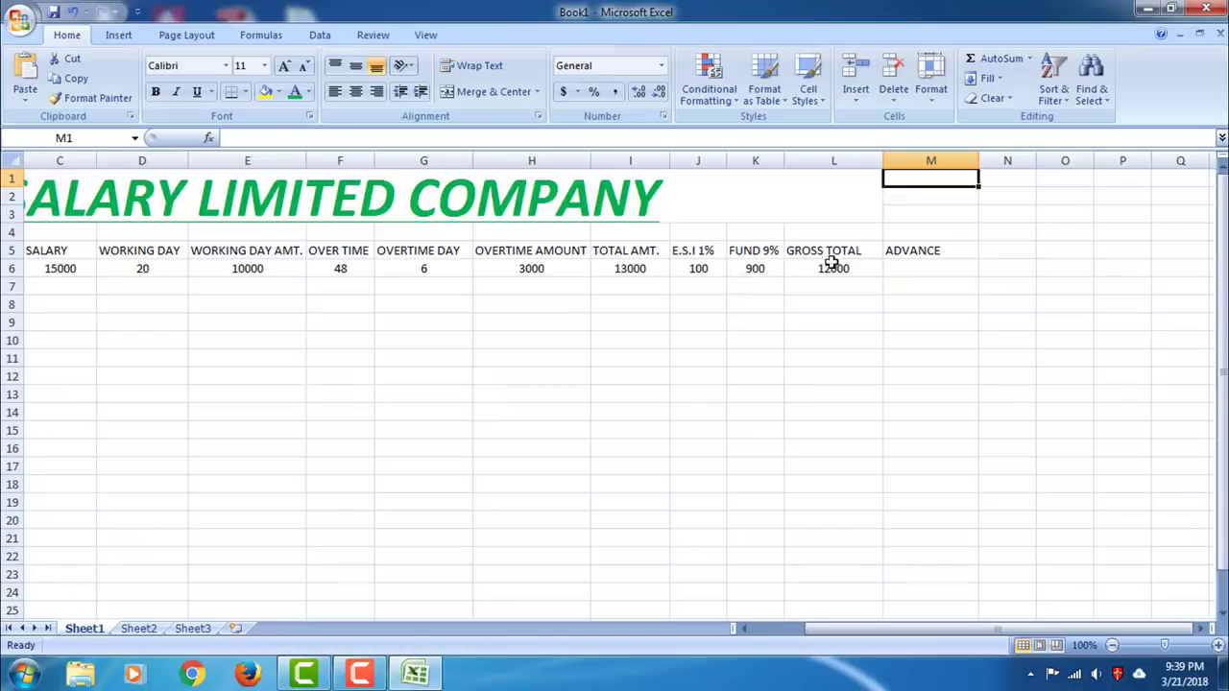
pyautogui.click(932, 268)
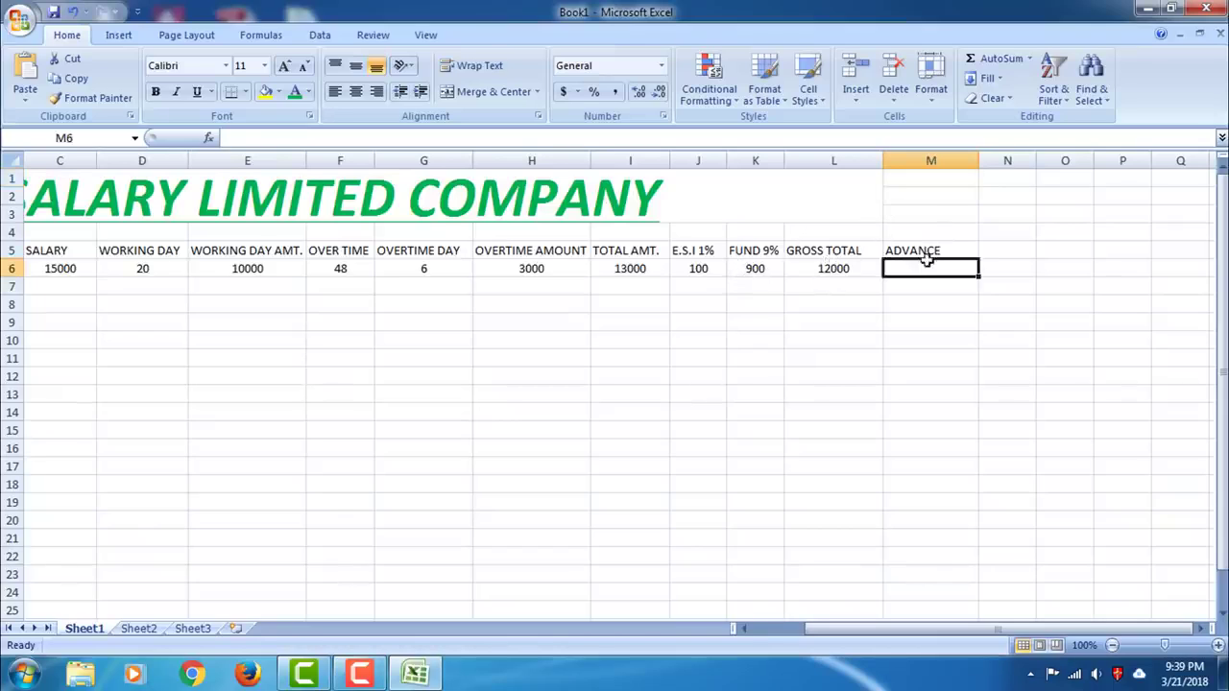
pyautogui.click(933, 248)
pyautogui.press('Delete')
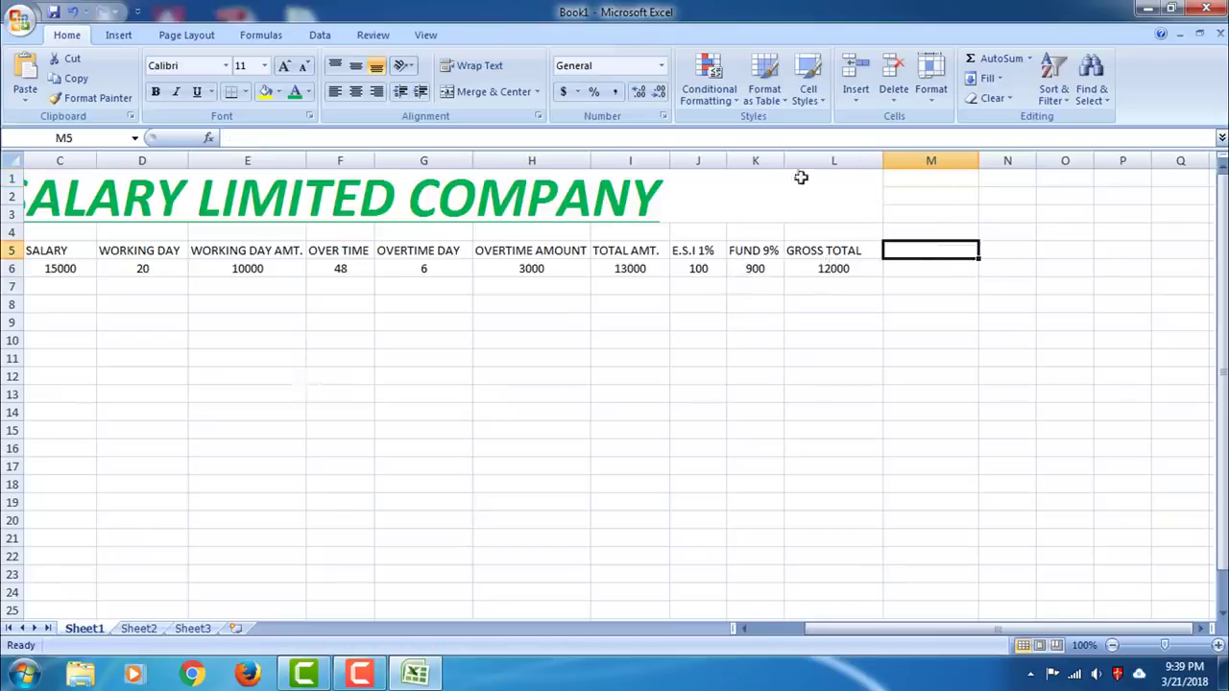
# Insert a column L headed ADVANCE before GROSS TOTAL, widen it, and type 5000 in L6
pyautogui.rightClick(806, 164)
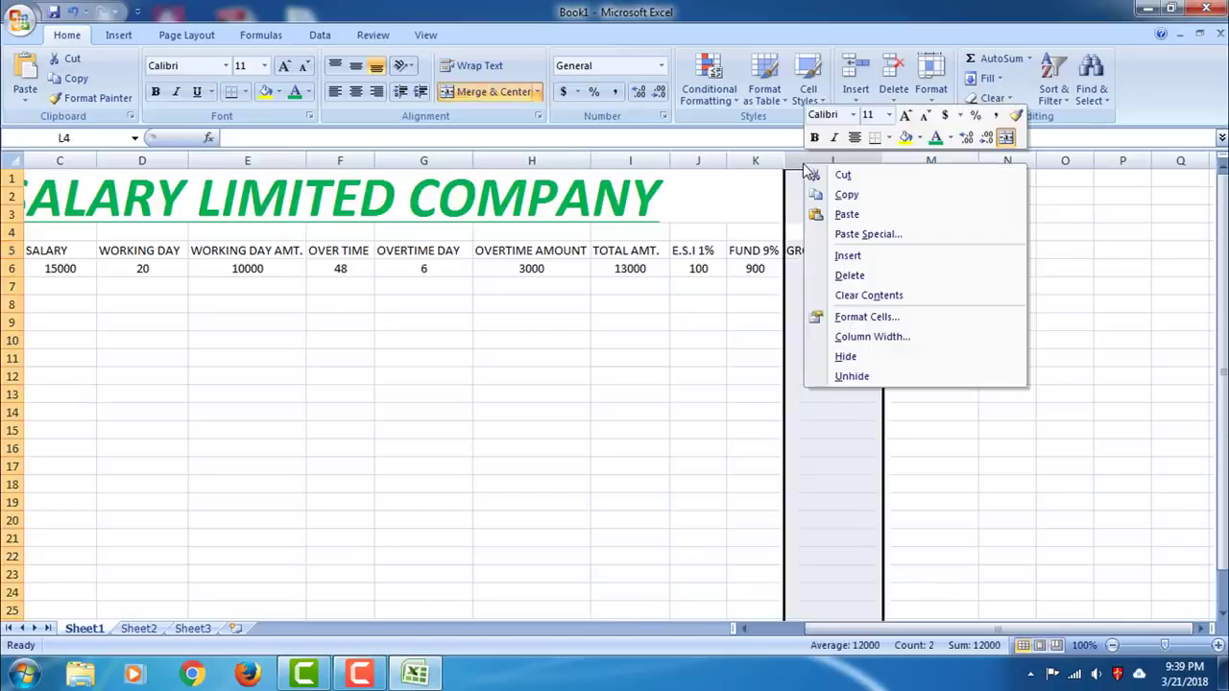
pyautogui.click(832, 256)
pyautogui.click(820, 250)
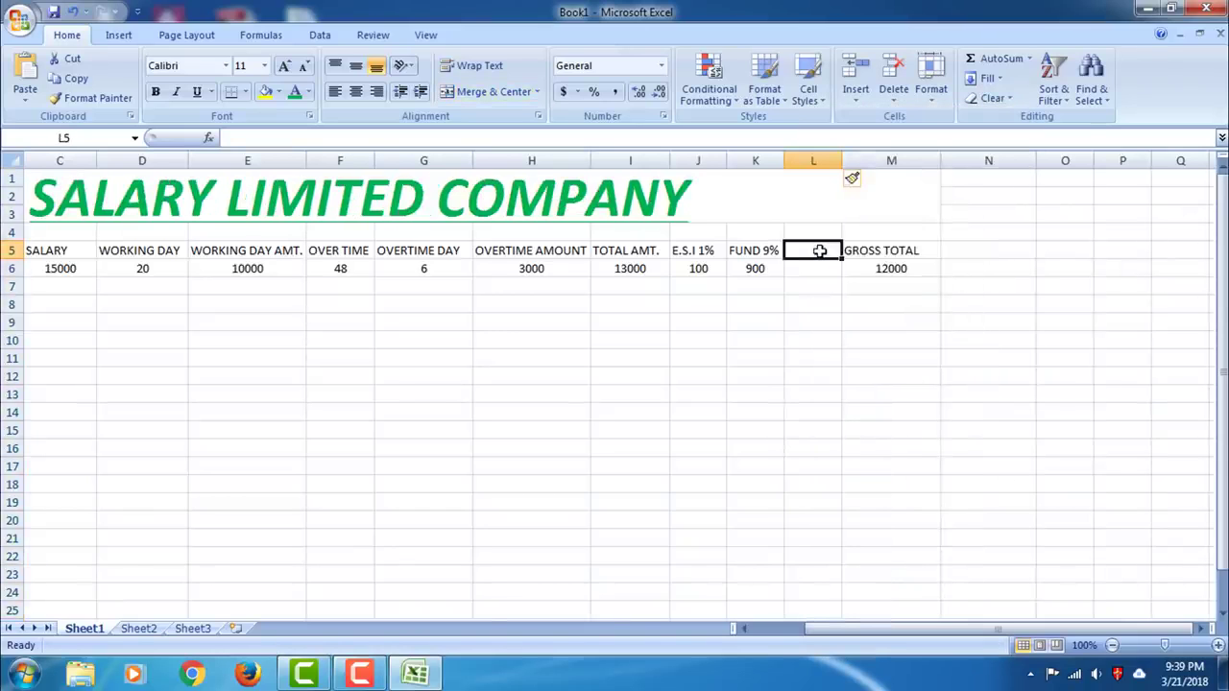
pyautogui.write('AN')
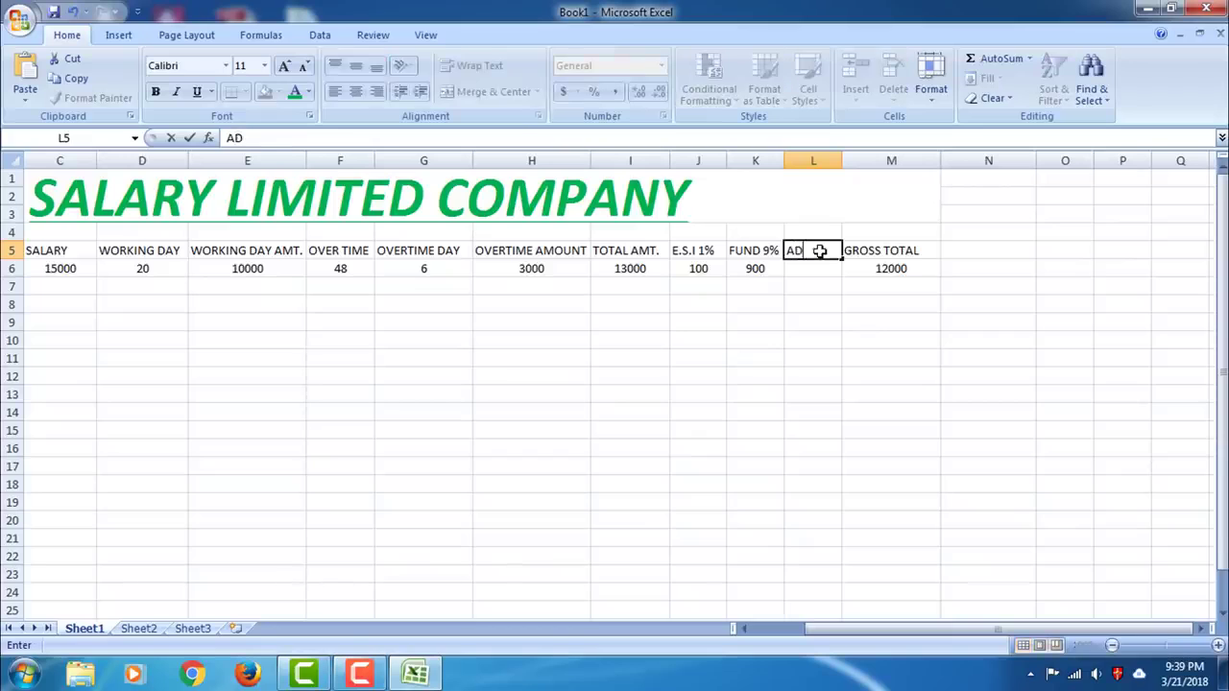
pyautogui.write('CE')
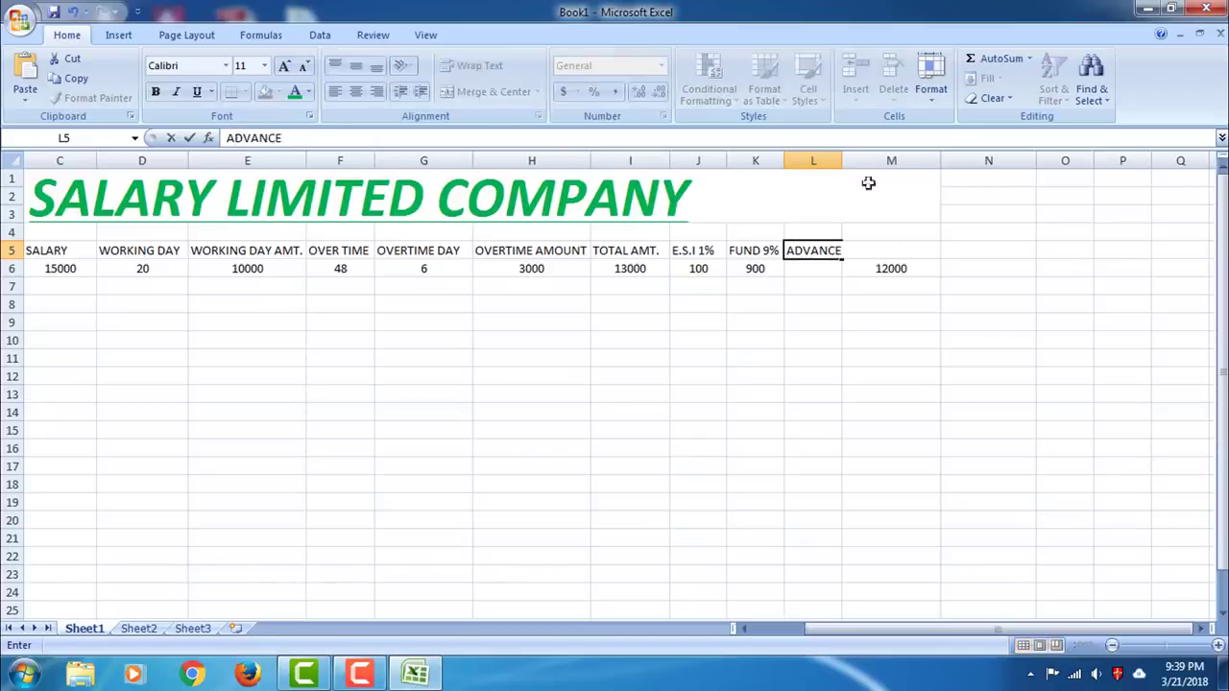
pyautogui.click(795, 203)
pyautogui.moveTo(842, 161); pyautogui.dragTo(864, 161)
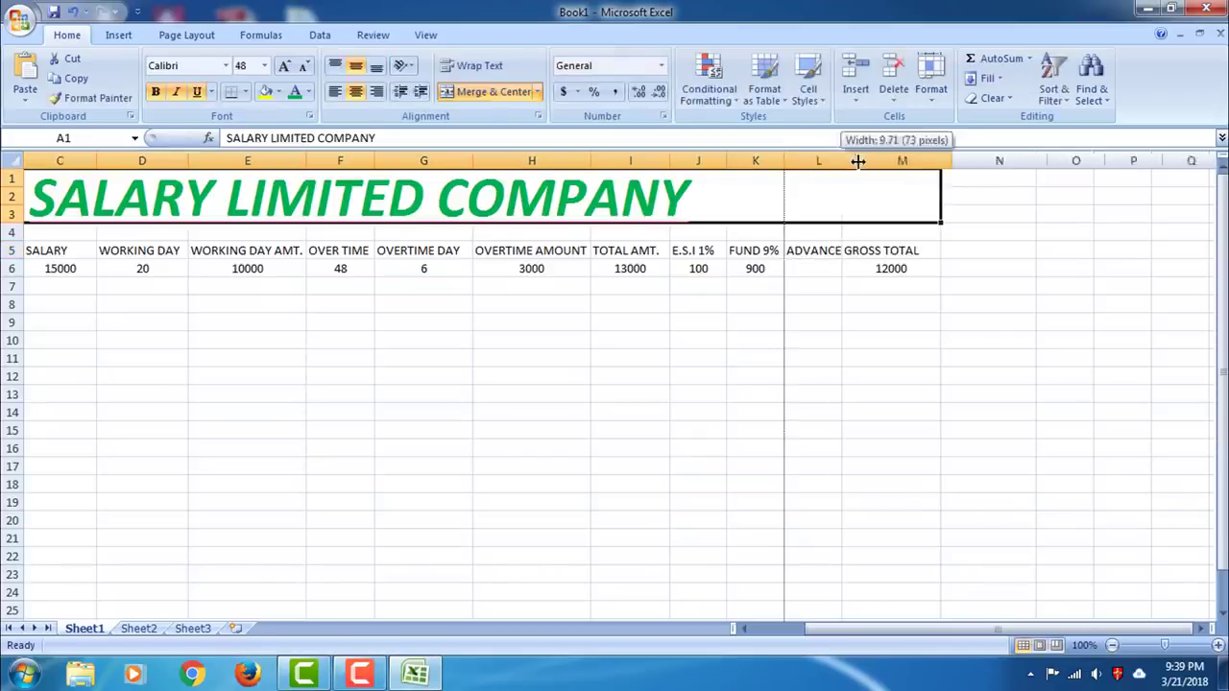
pyautogui.click(827, 270)
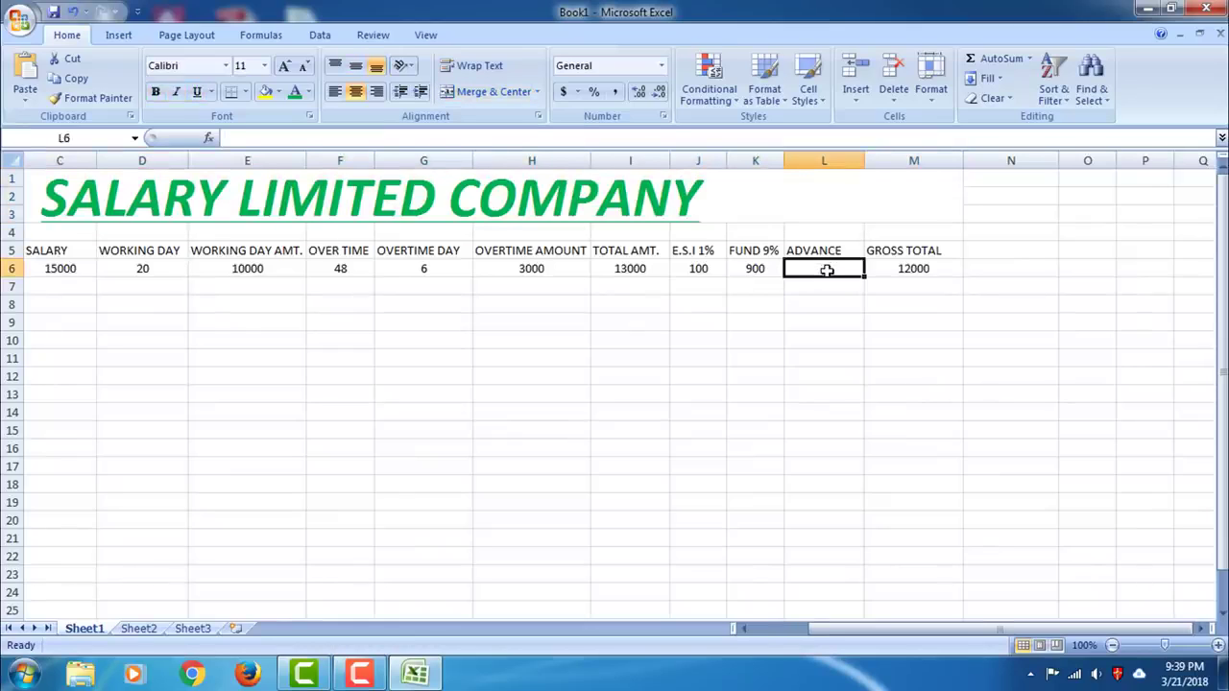
pyautogui.write('5000')
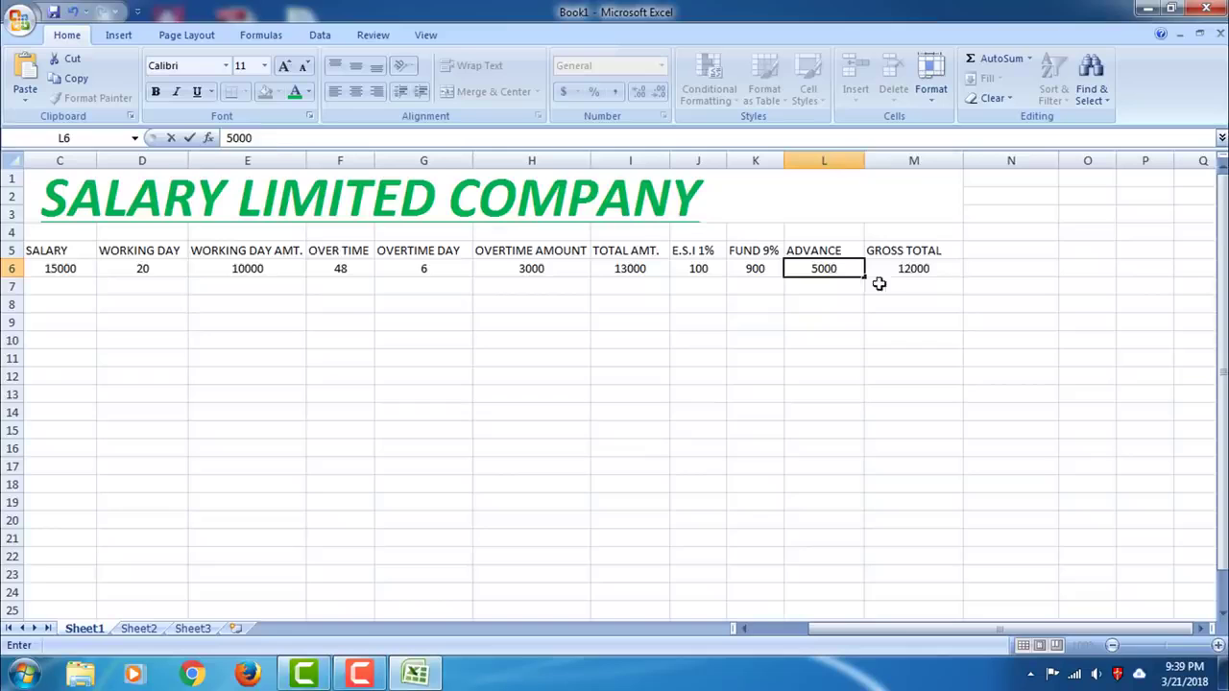
# Append -L6 so the GROSS TOTAL formula becomes =(I6-J6-K6-L6)
pyautogui.click(892, 270)
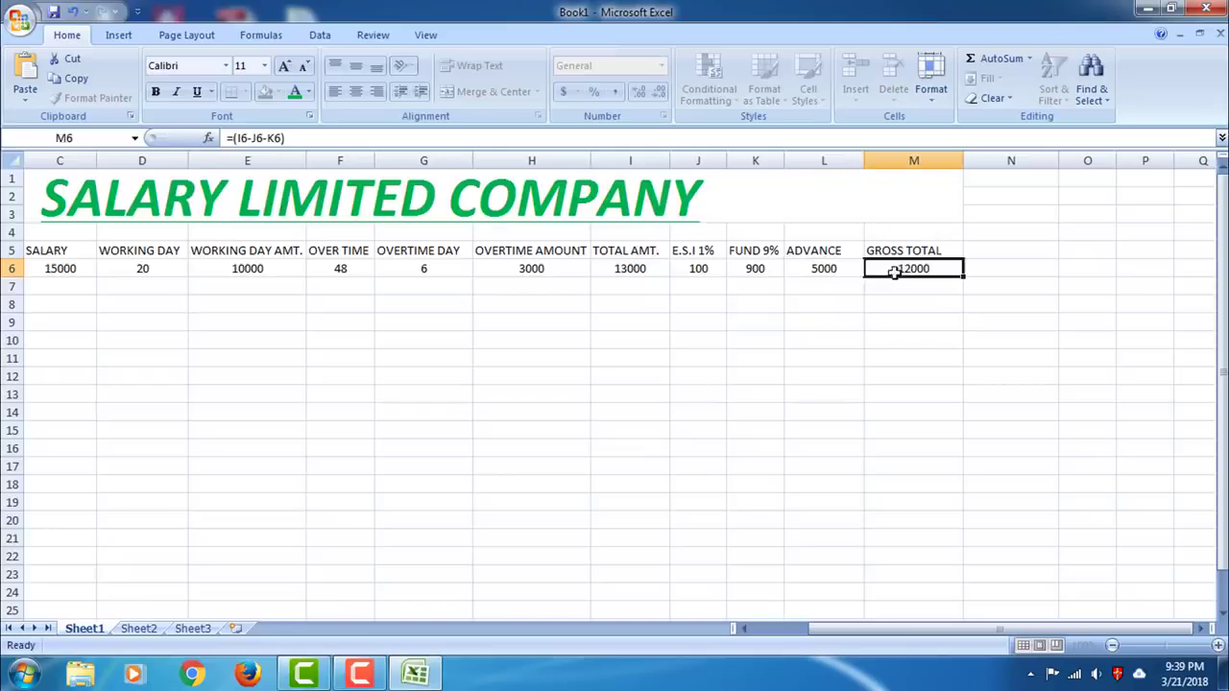
pyautogui.click(283, 138)
pyautogui.write('-')
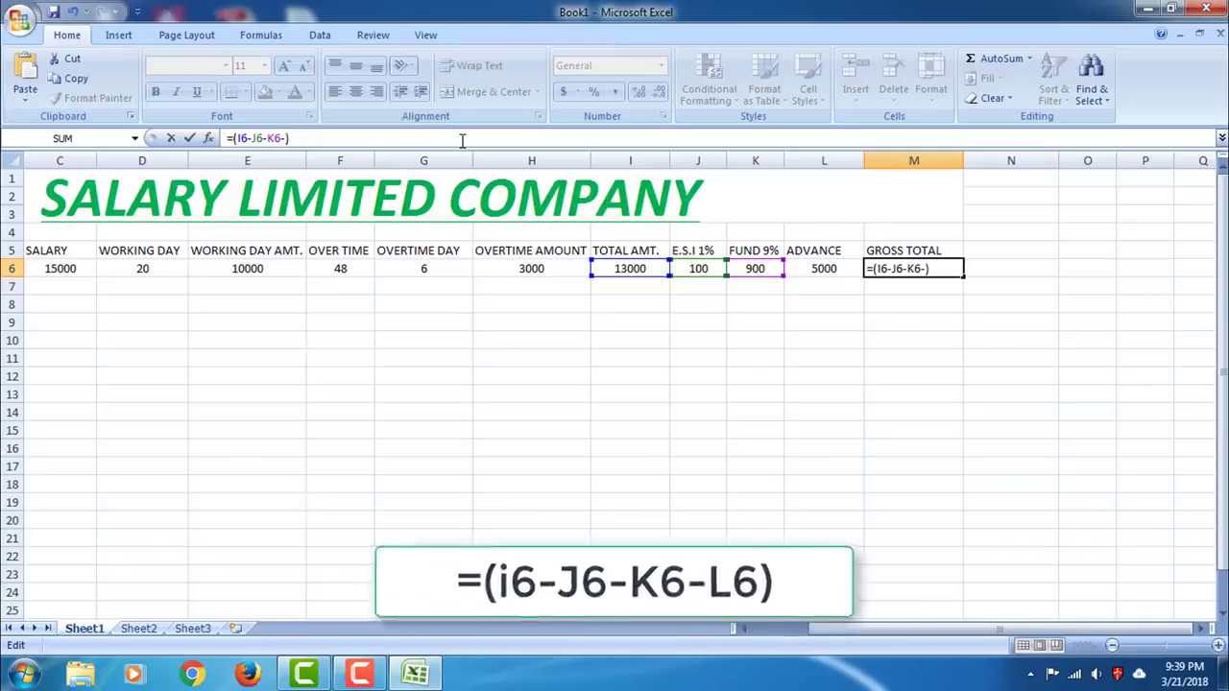
pyautogui.write('L6')
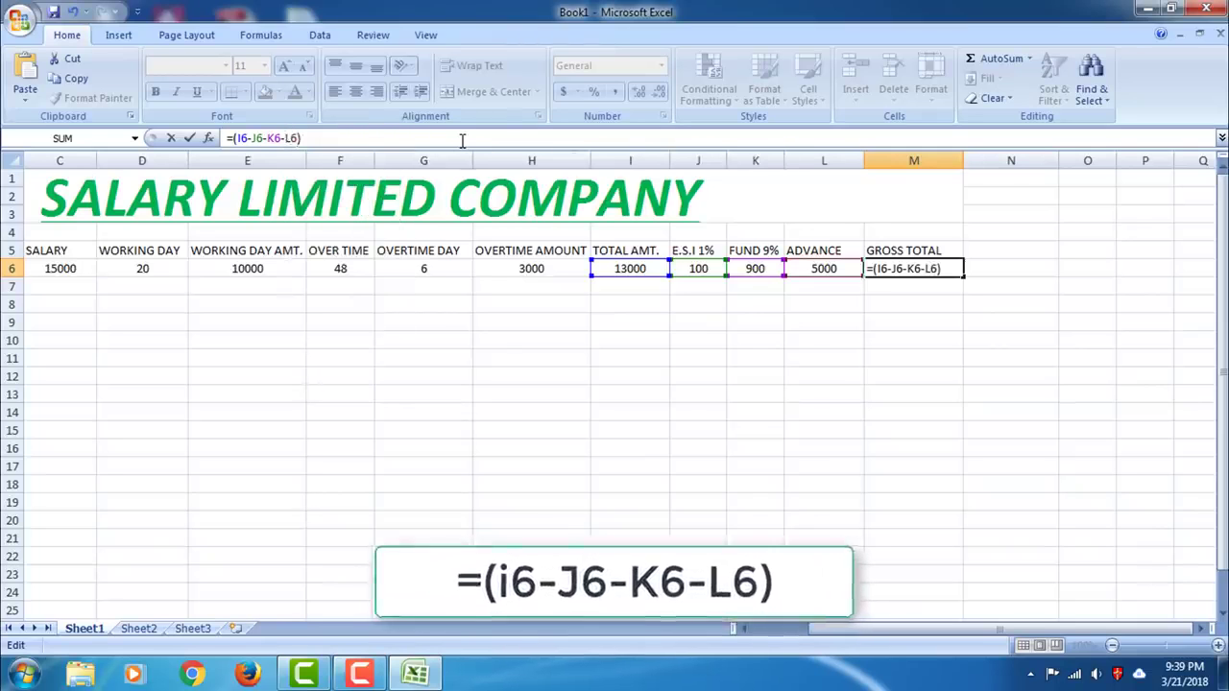
pyautogui.press('Return')
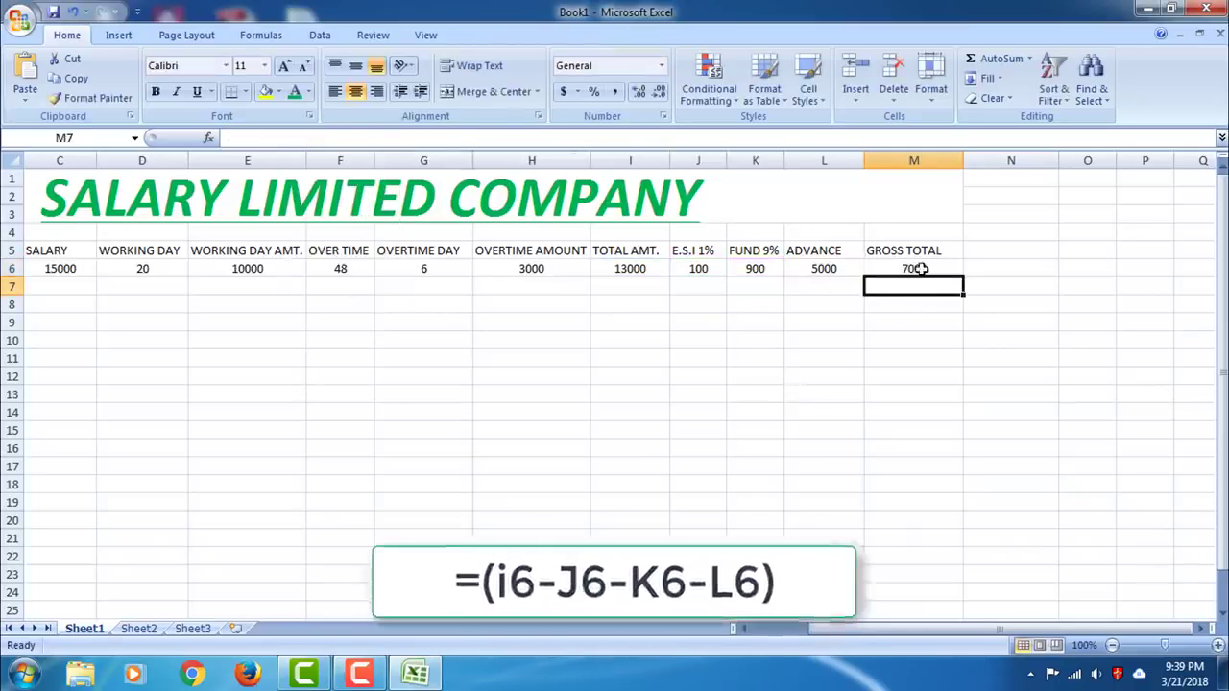
# Set the first employee's advance in L6 to 5000, bringing GROSS TOTAL to 7000
pyautogui.click(812, 268)
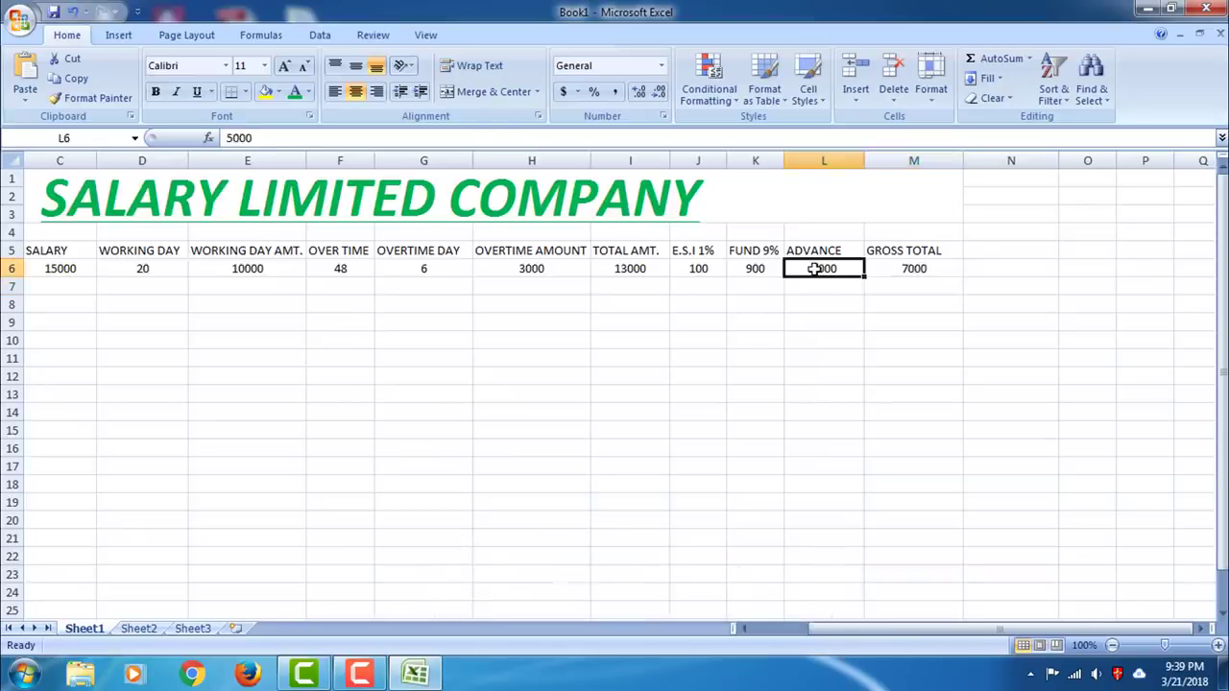
pyautogui.write('0')
pyautogui.press('Return')
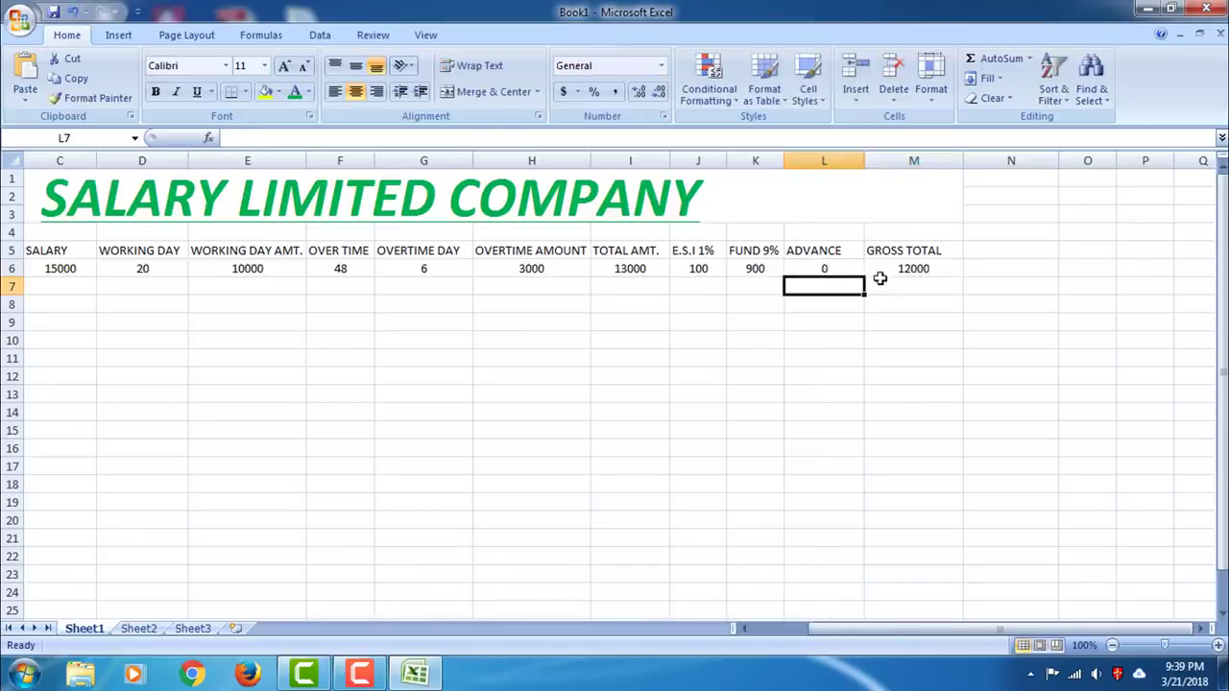
pyautogui.click(813, 270)
pyautogui.write('5000')
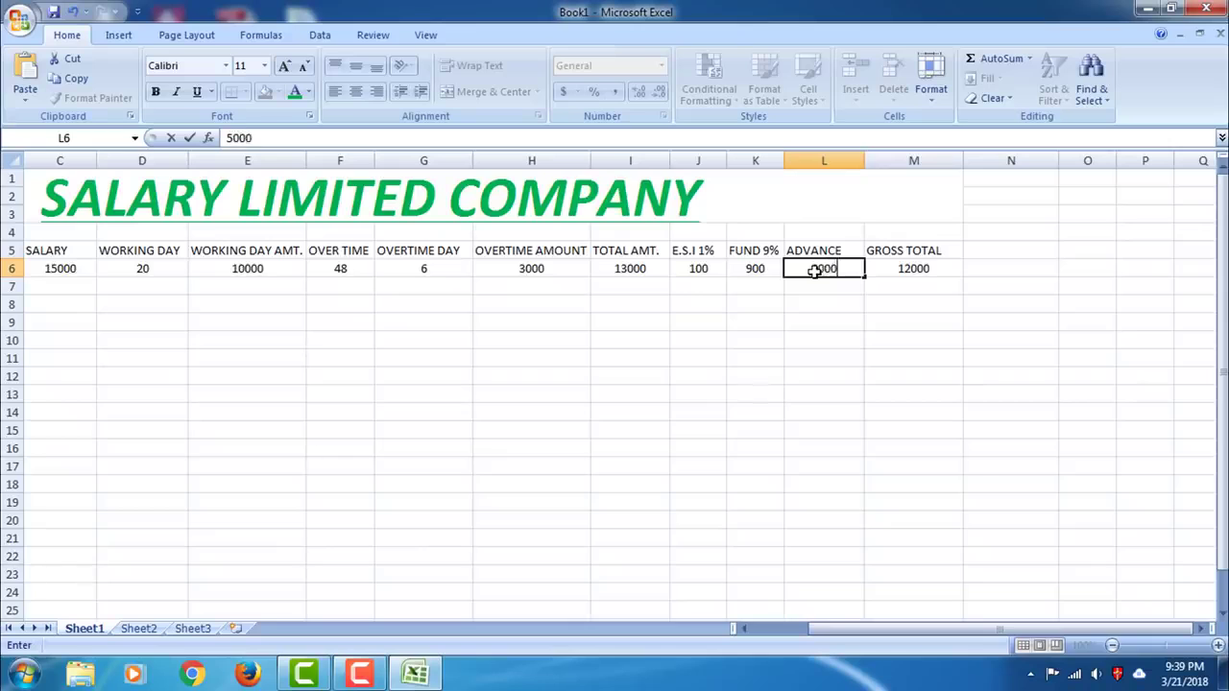
pyautogui.press('Return')
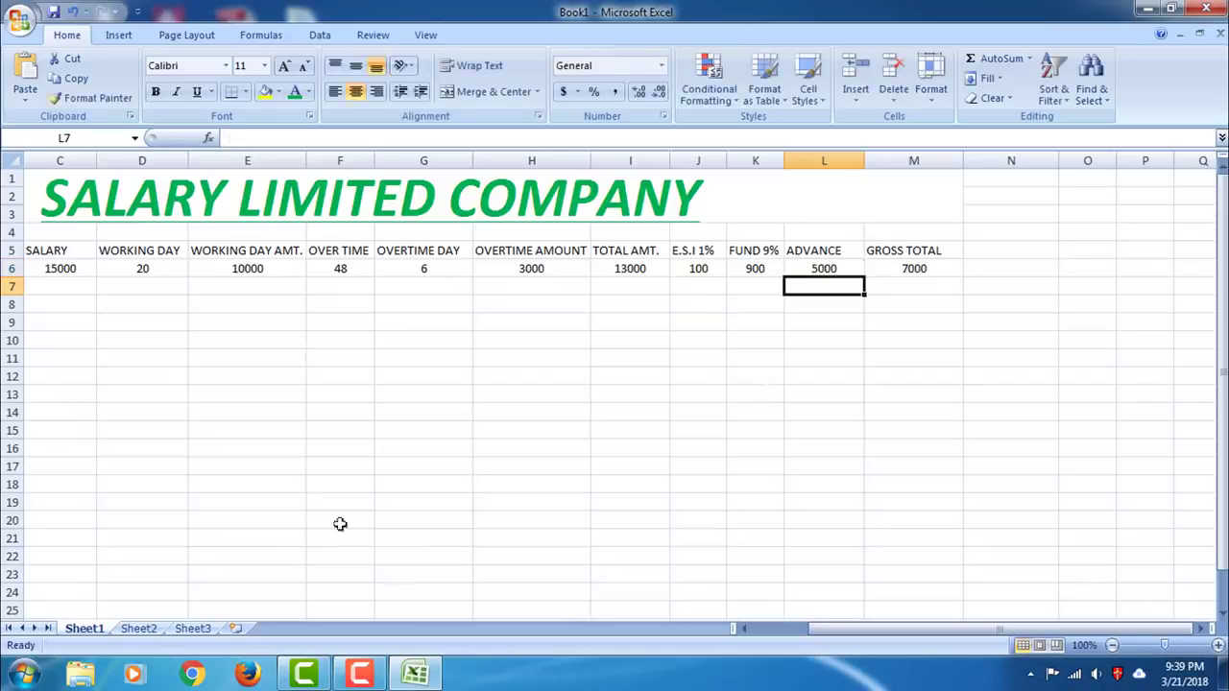
# Enter the second employee's name, salary 20000, 26 working days and 78 overtime in row 7
pyautogui.moveTo(807, 629); pyautogui.dragTo(767, 633)
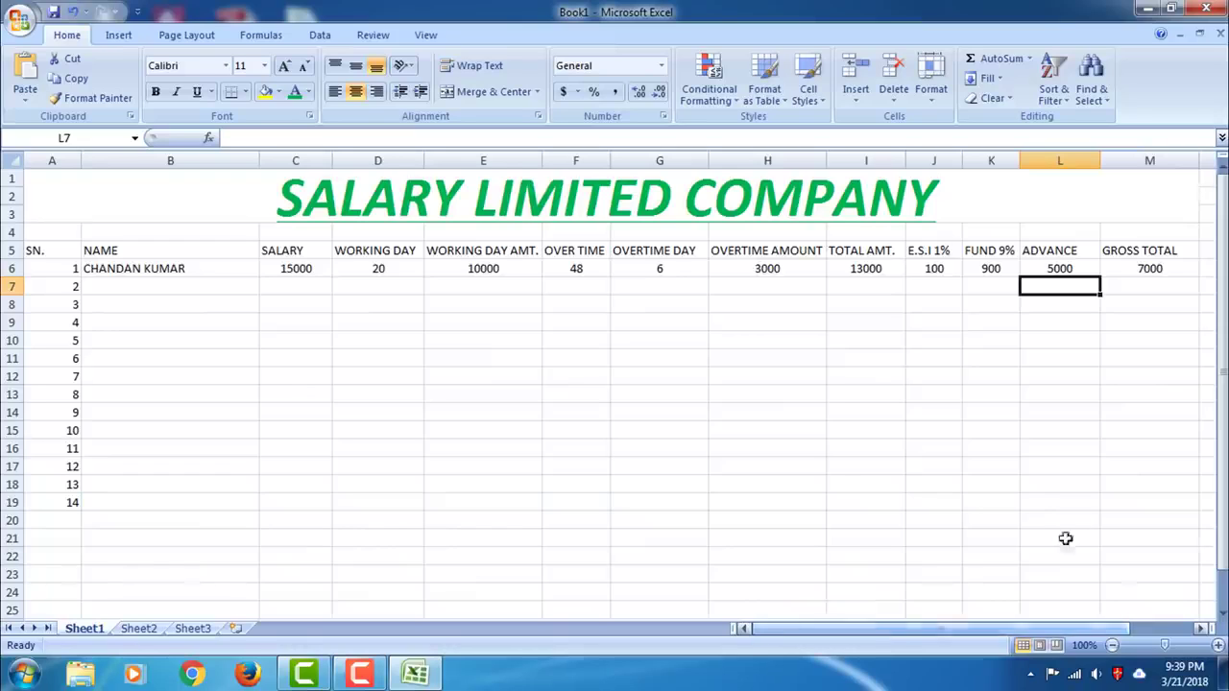
pyautogui.click(135, 288)
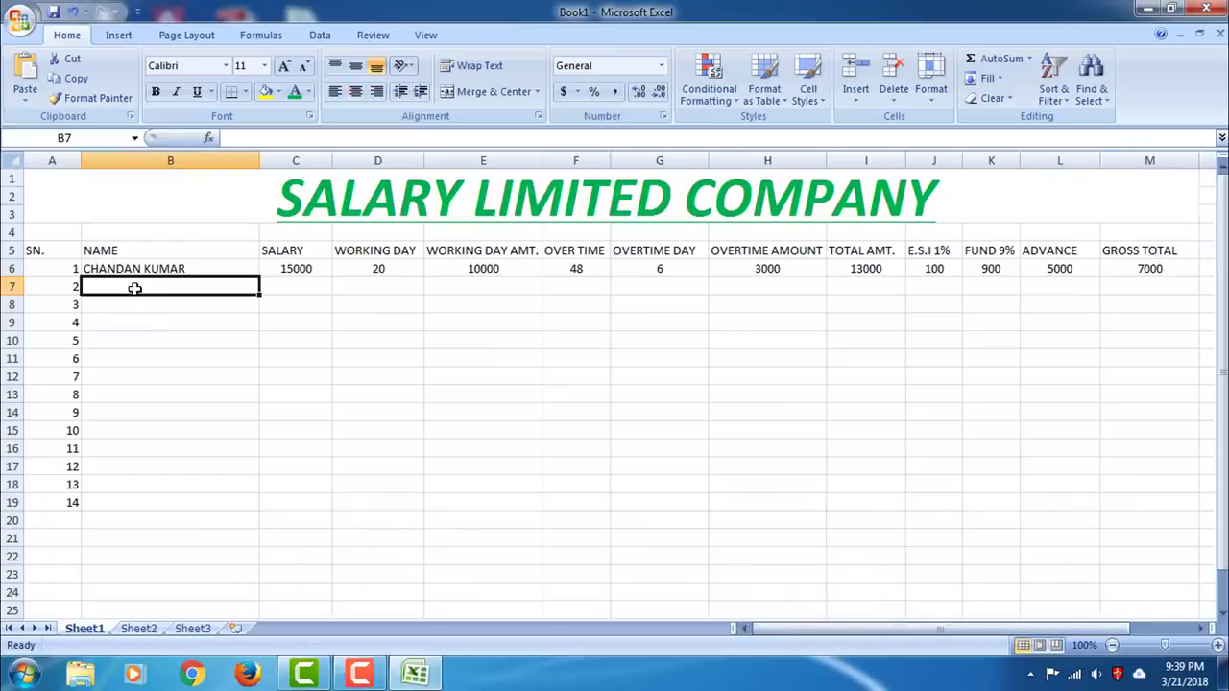
pyautogui.write('RAM KU')
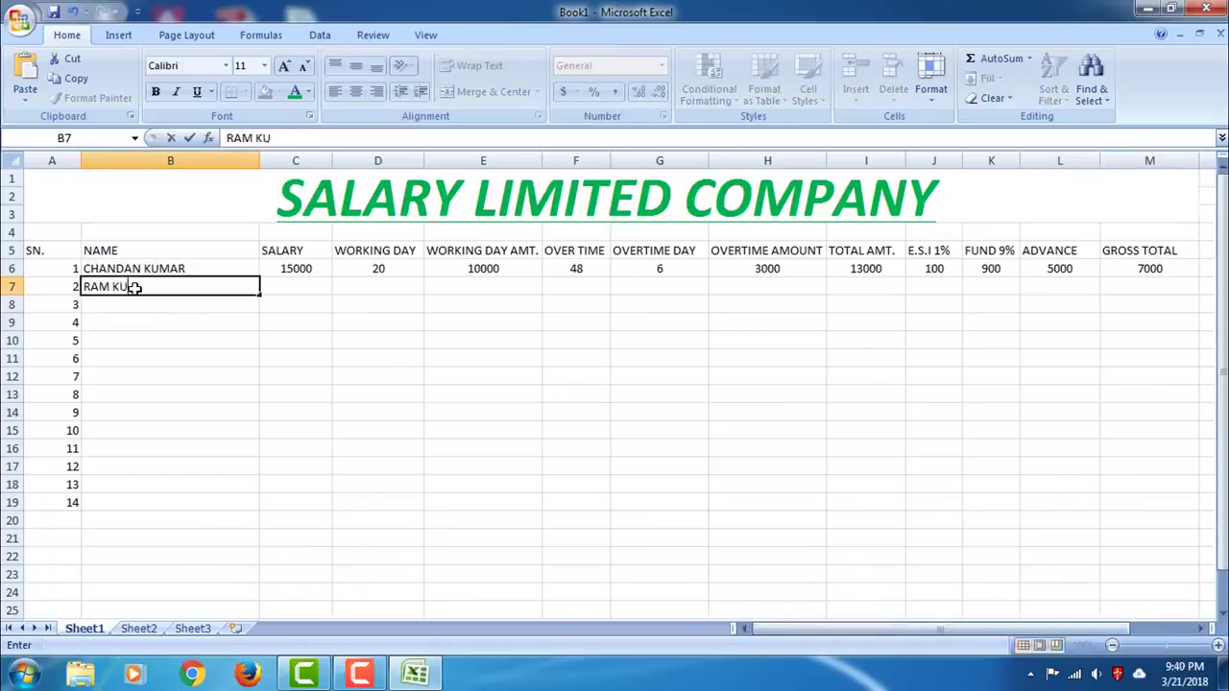
pyautogui.write('MAR')
pyautogui.click(295, 290)
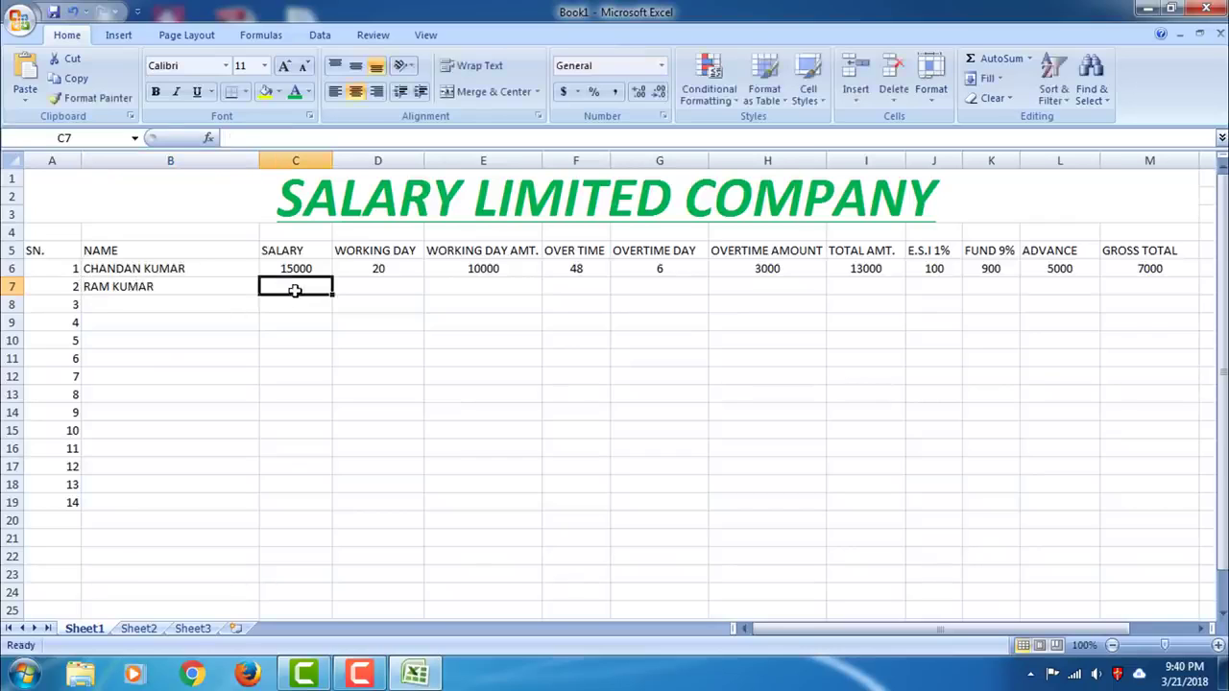
pyautogui.write('20000')
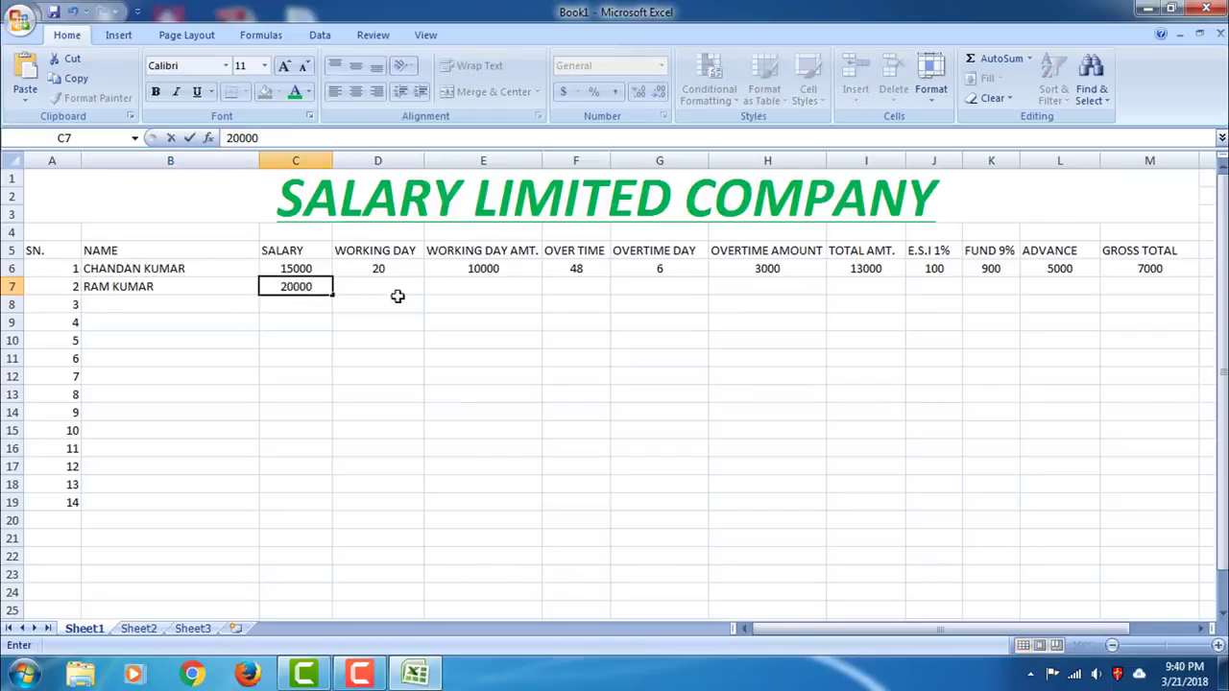
pyautogui.click(401, 287)
pyautogui.write('25')
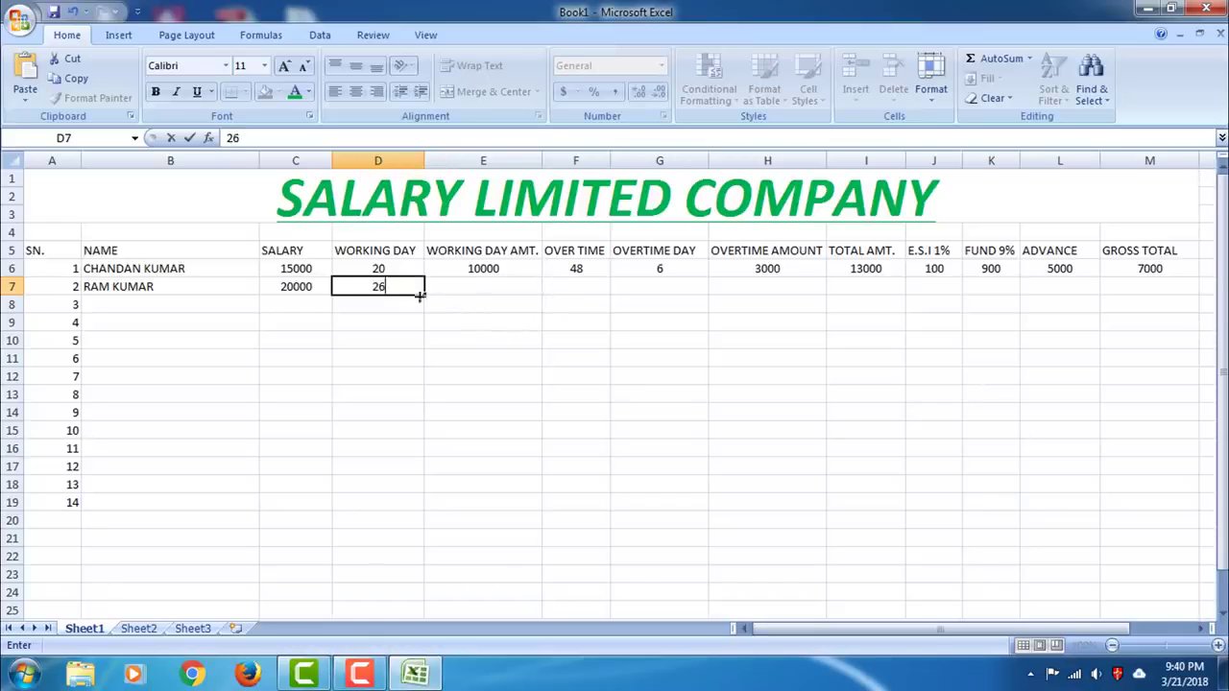
pyautogui.click(584, 290)
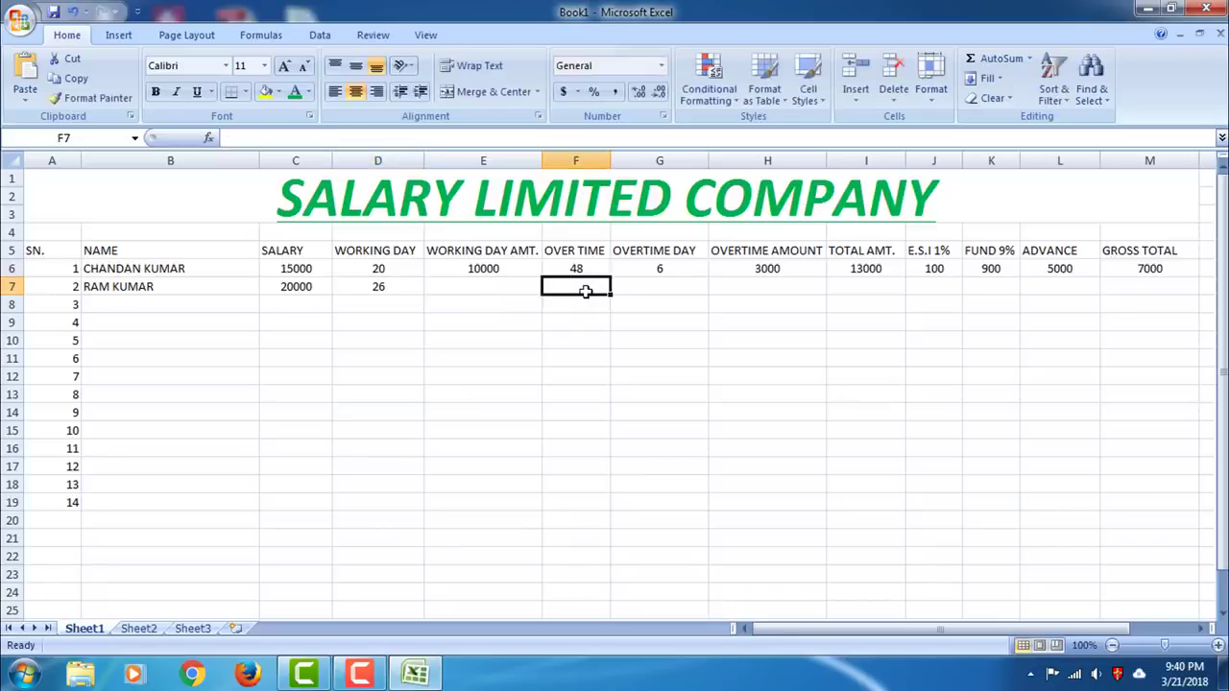
pyautogui.write('78')
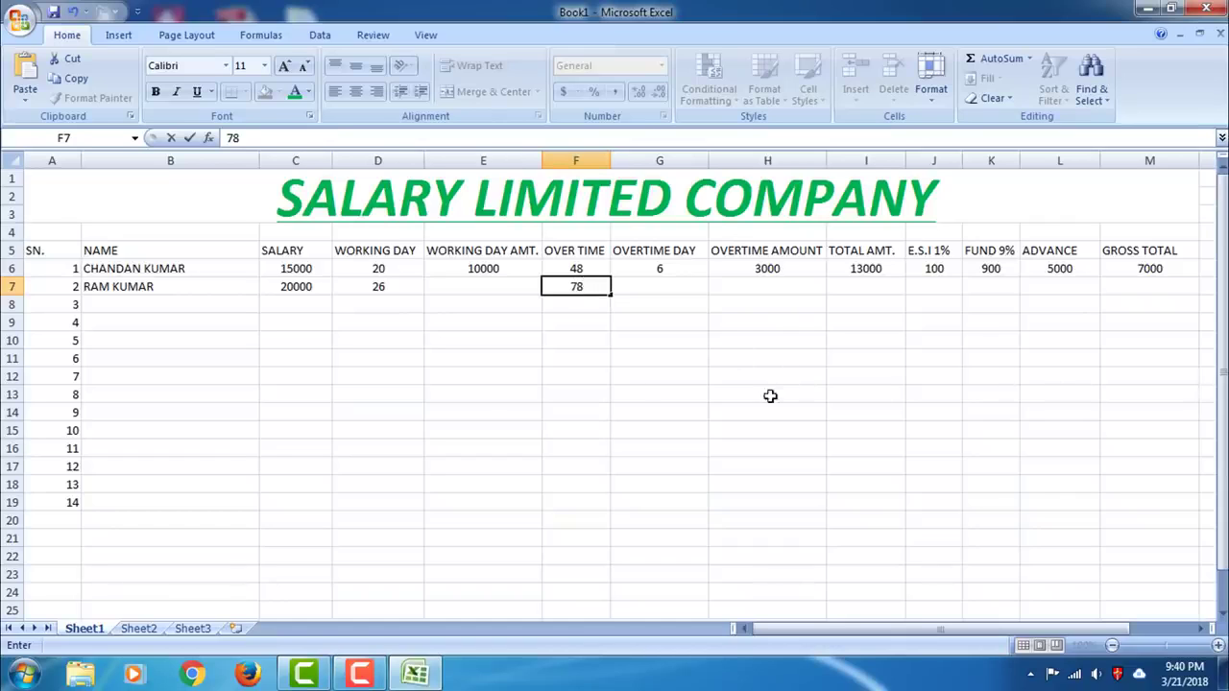
# Fill the working day amount, overtime day, overtime amount and TOTAL AMT. formulas down the rows
pyautogui.click(499, 270)
pyautogui.moveTo(542, 278); pyautogui.dragTo(541, 475)
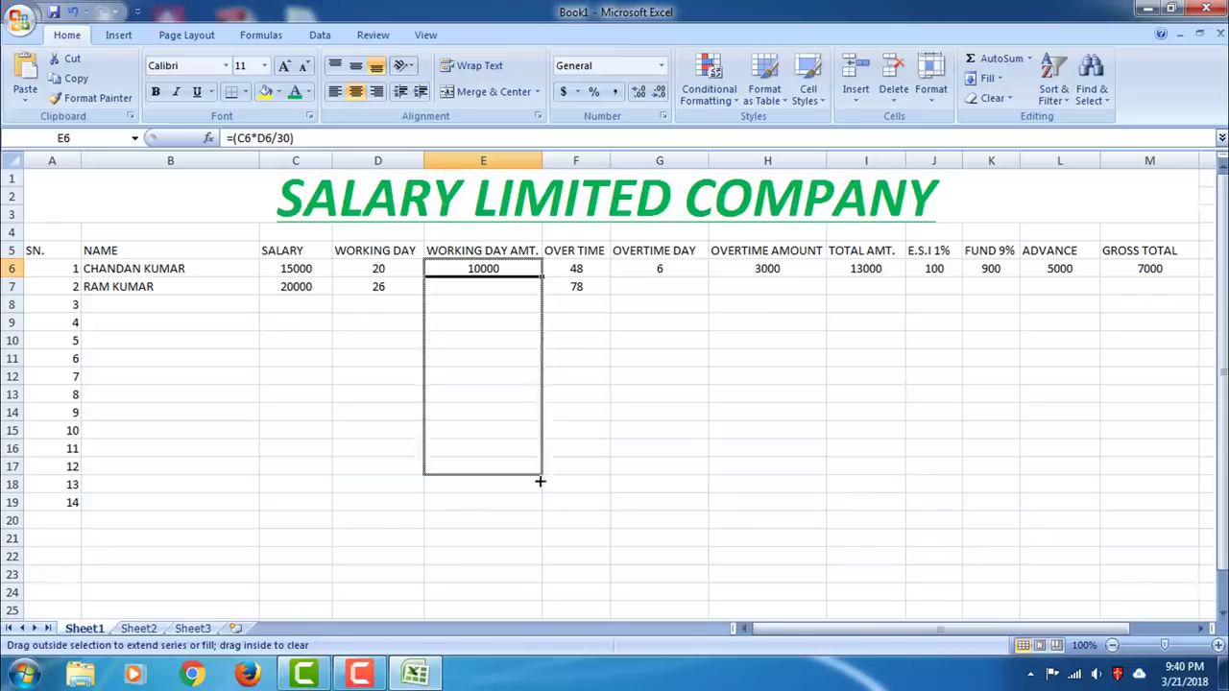
pyautogui.click(658, 269)
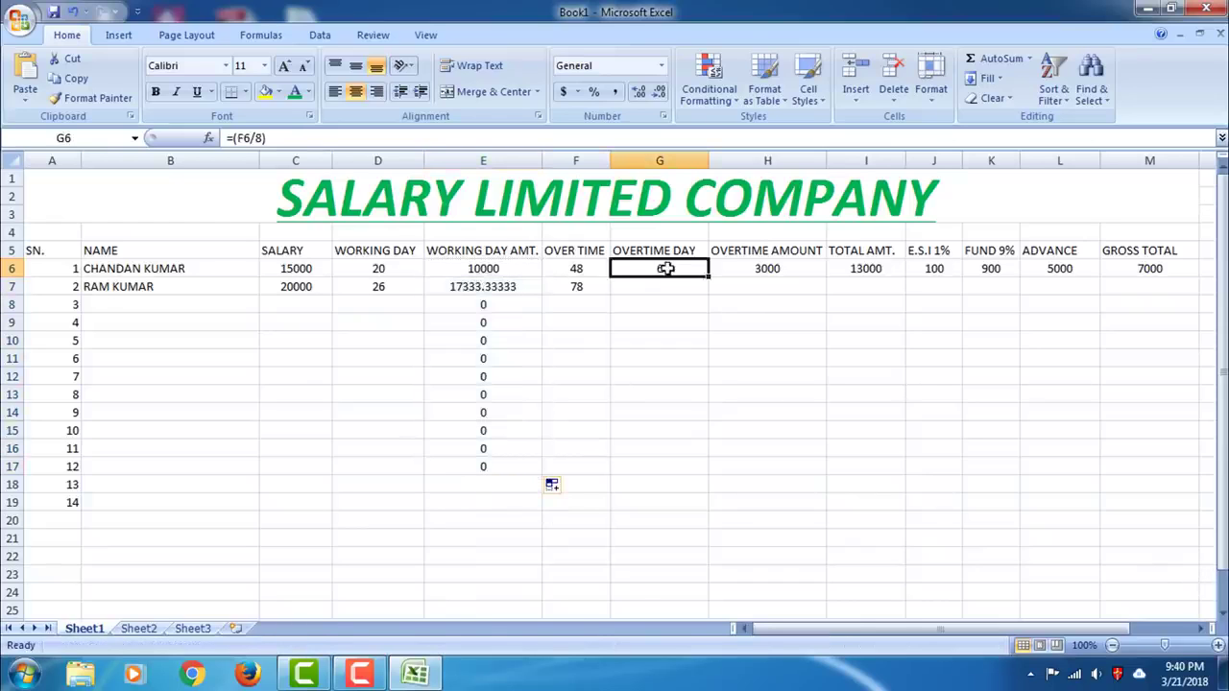
pyautogui.moveTo(706, 277); pyautogui.dragTo(707, 507)
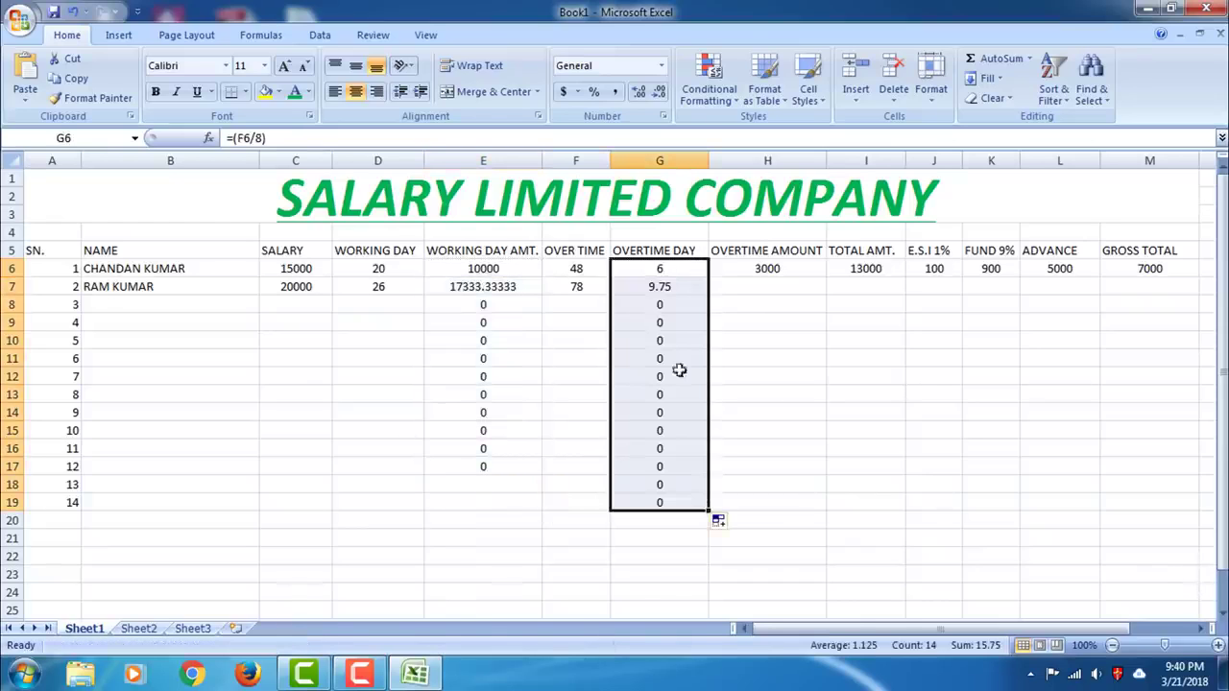
pyautogui.click(809, 275)
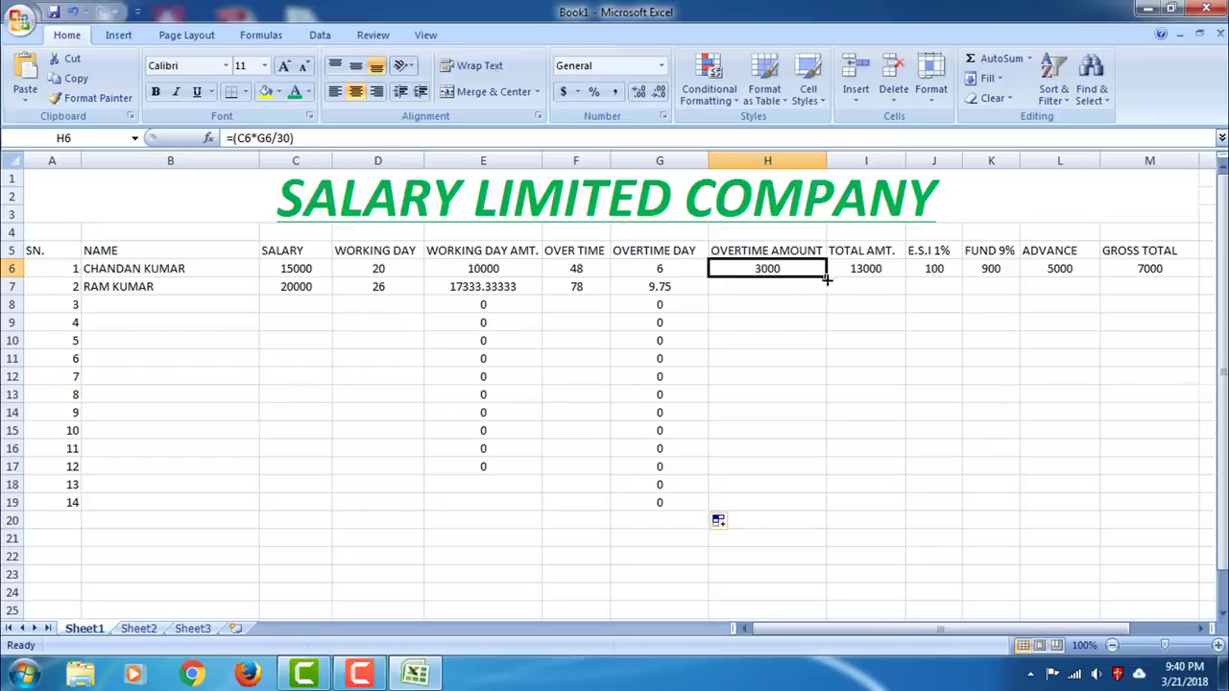
pyautogui.moveTo(826, 278); pyautogui.dragTo(825, 488)
pyautogui.click(865, 269)
pyautogui.moveTo(904, 277); pyautogui.dragTo(912, 432)
# Fill the E.S.I 1%, FUND 9%, 5000 advance and GROSS TOTAL down to row 16
pyautogui.click(943, 270)
pyautogui.moveTo(960, 275); pyautogui.dragTo(960, 448)
pyautogui.click(1008, 268)
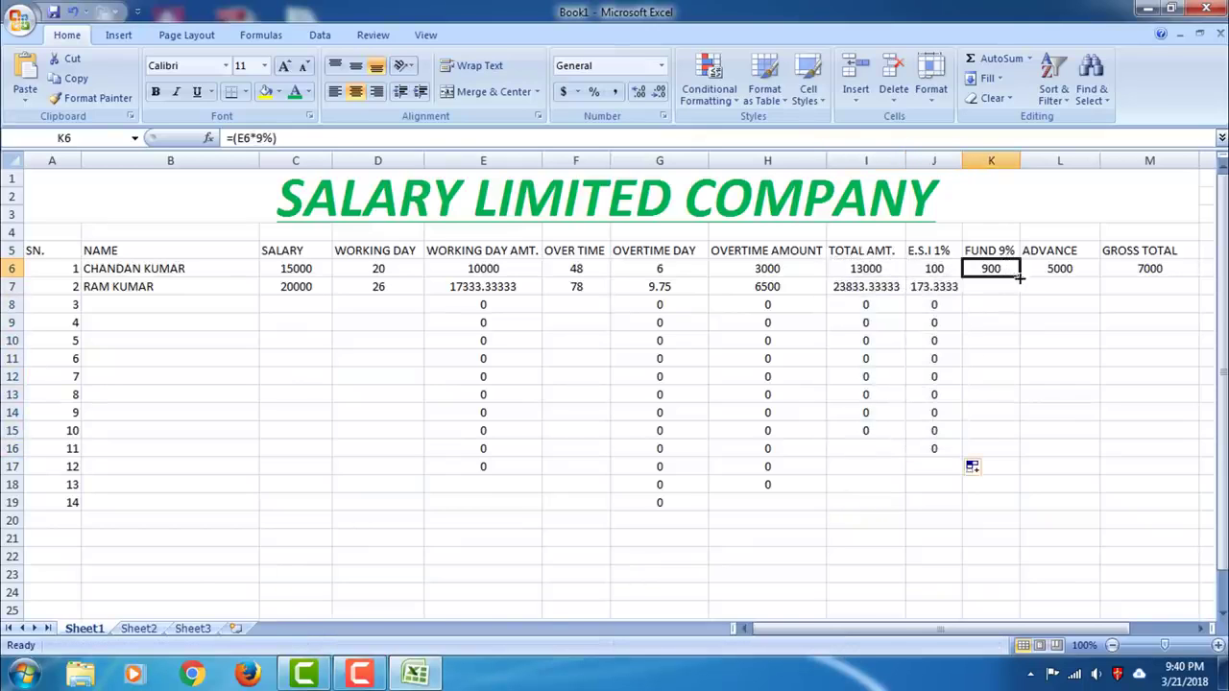
pyautogui.moveTo(1019, 277); pyautogui.dragTo(1018, 448)
pyautogui.click(1092, 278)
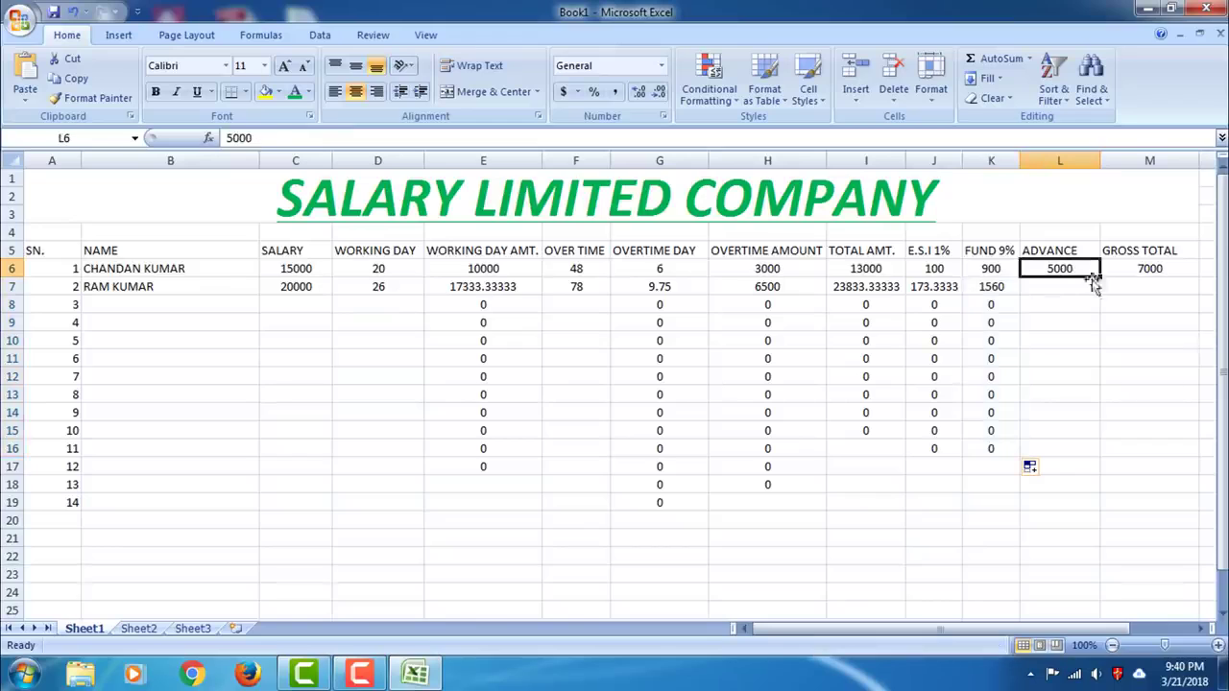
pyautogui.moveTo(1103, 278); pyautogui.dragTo(1104, 449)
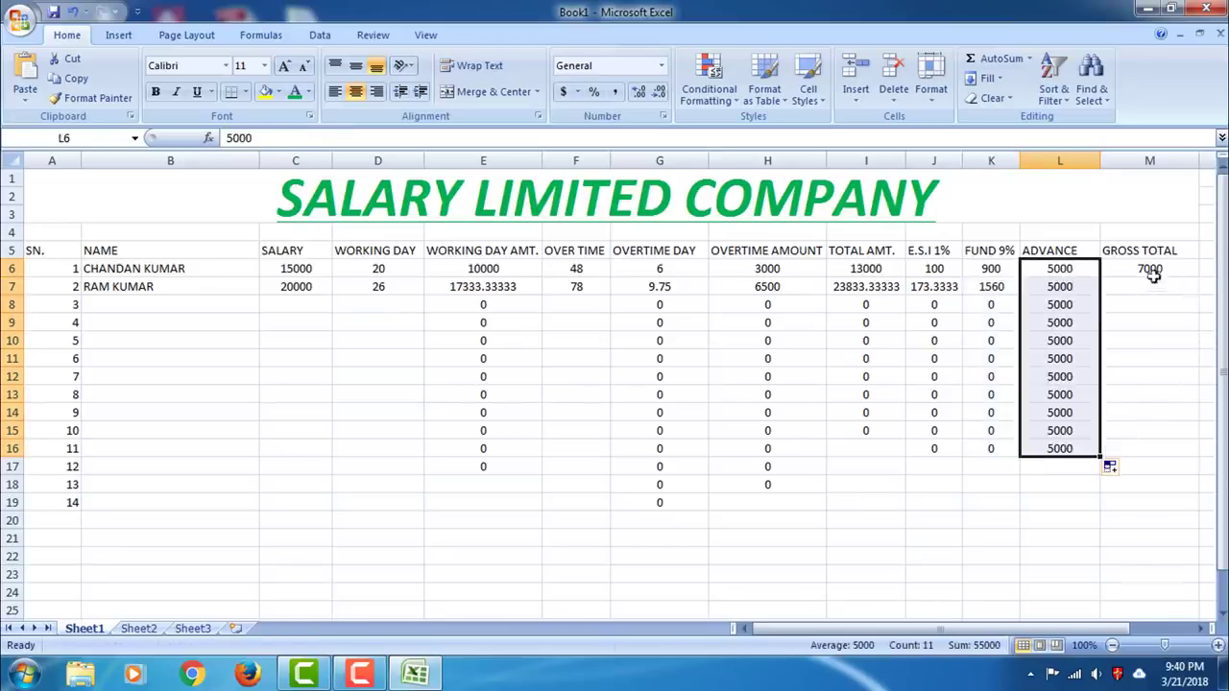
pyautogui.click(1188, 278)
pyautogui.moveTo(1199, 277); pyautogui.dragTo(1200, 449)
pyautogui.click(571, 285)
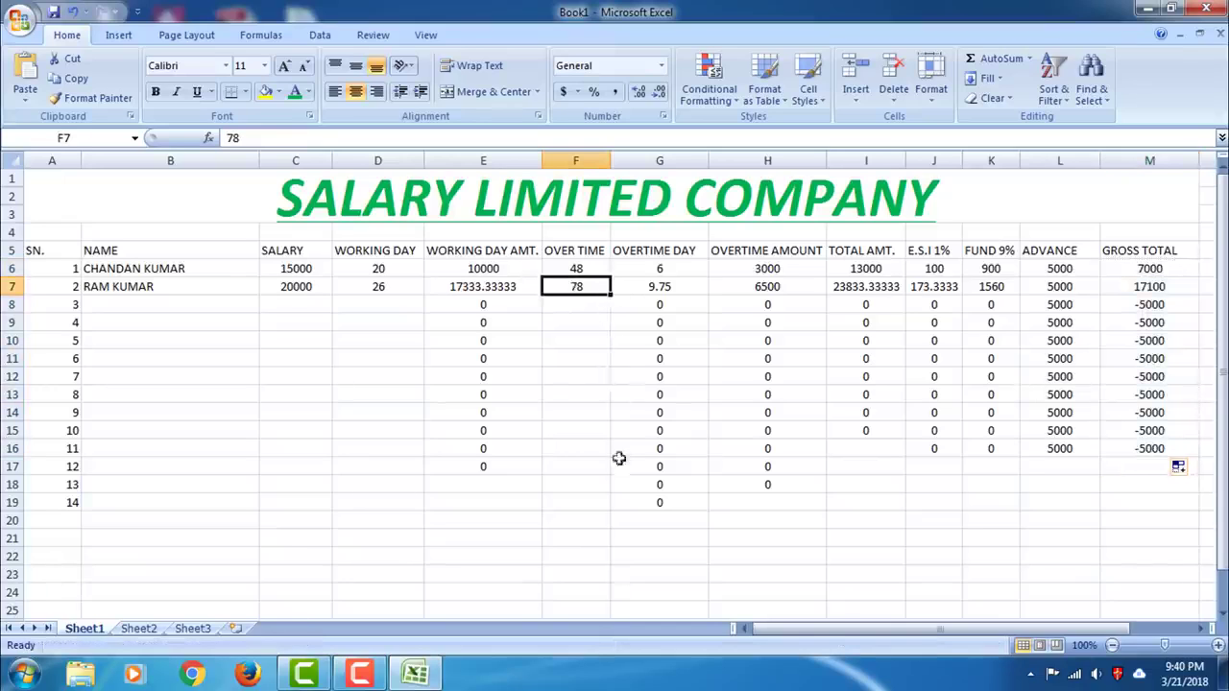
# Fill row 8 with the third employee's name, salary 12000, 18 working days and 35 overtime
pyautogui.click(939, 482)
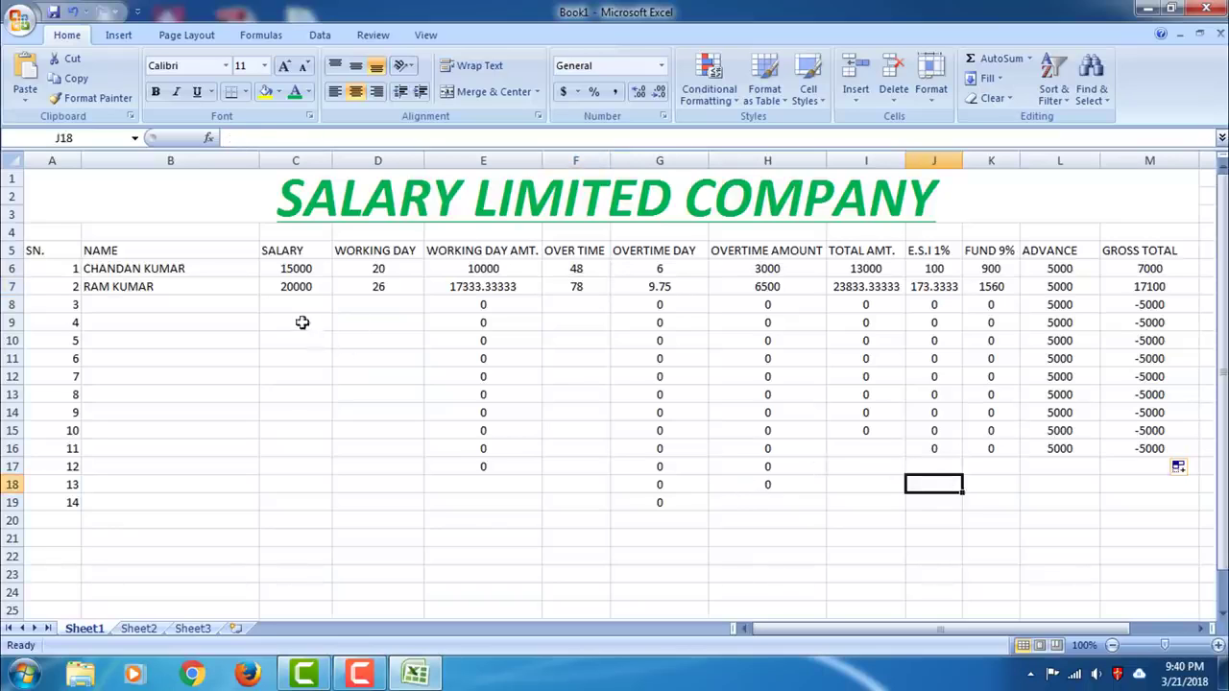
pyautogui.click(217, 307)
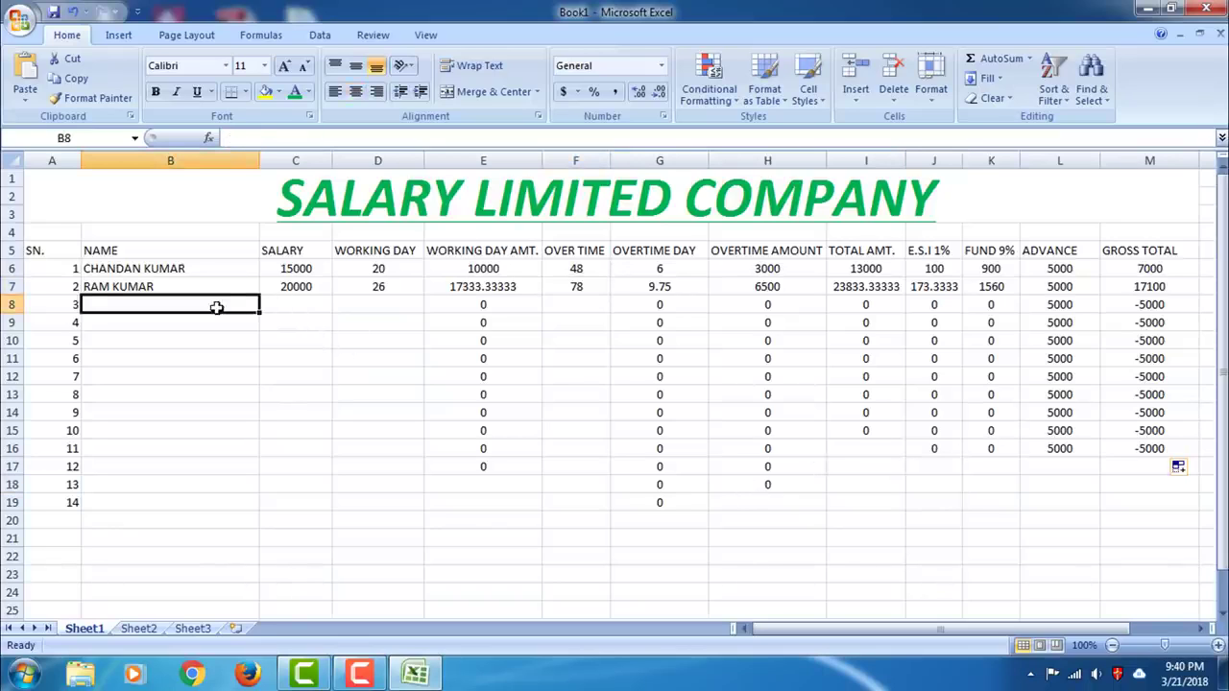
pyautogui.write('SHYAM')
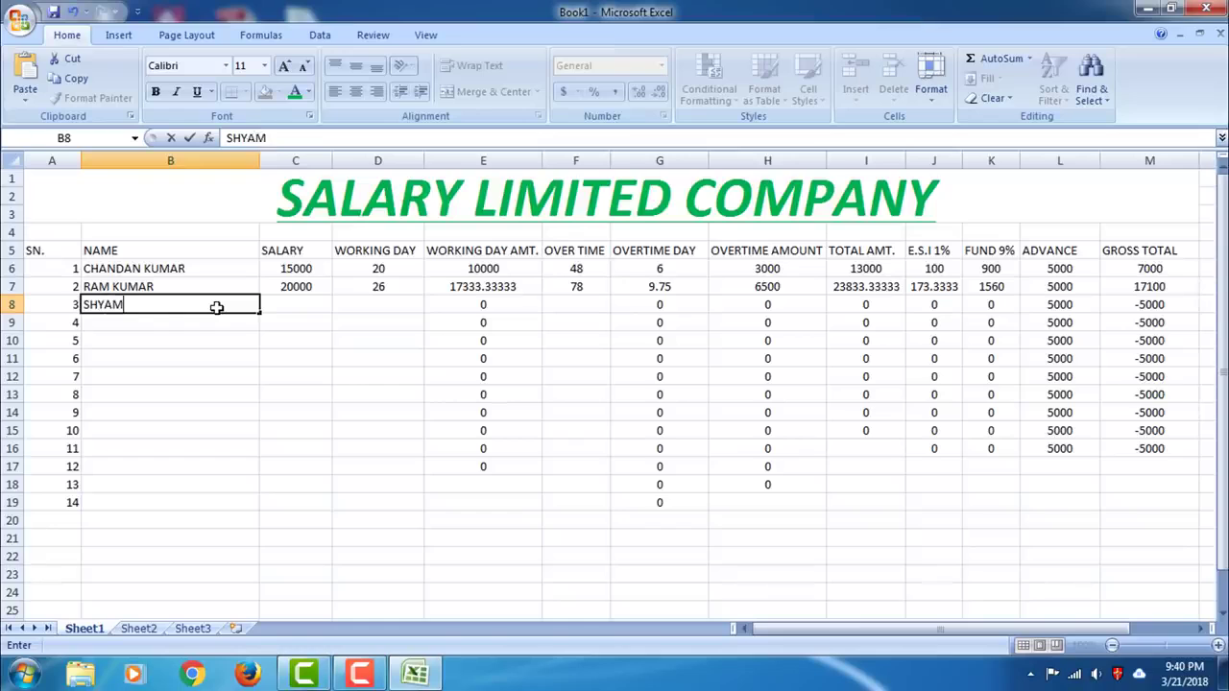
pyautogui.write('UMAR')
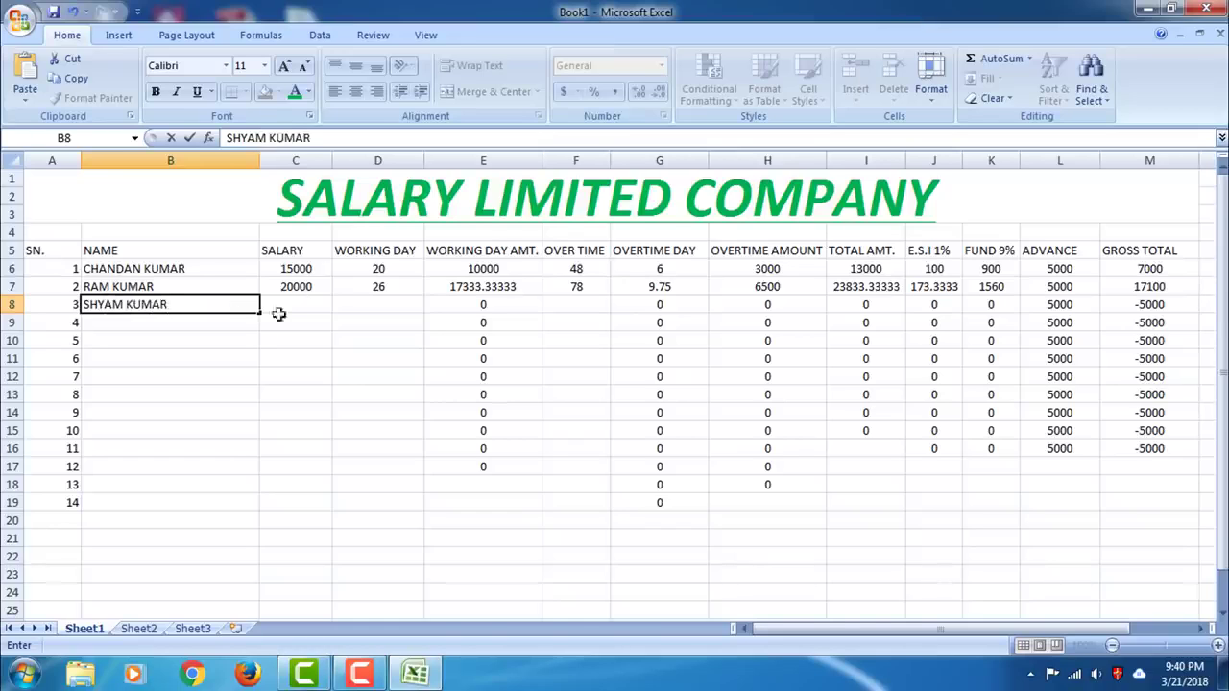
pyautogui.click(292, 305)
pyautogui.write('12000')
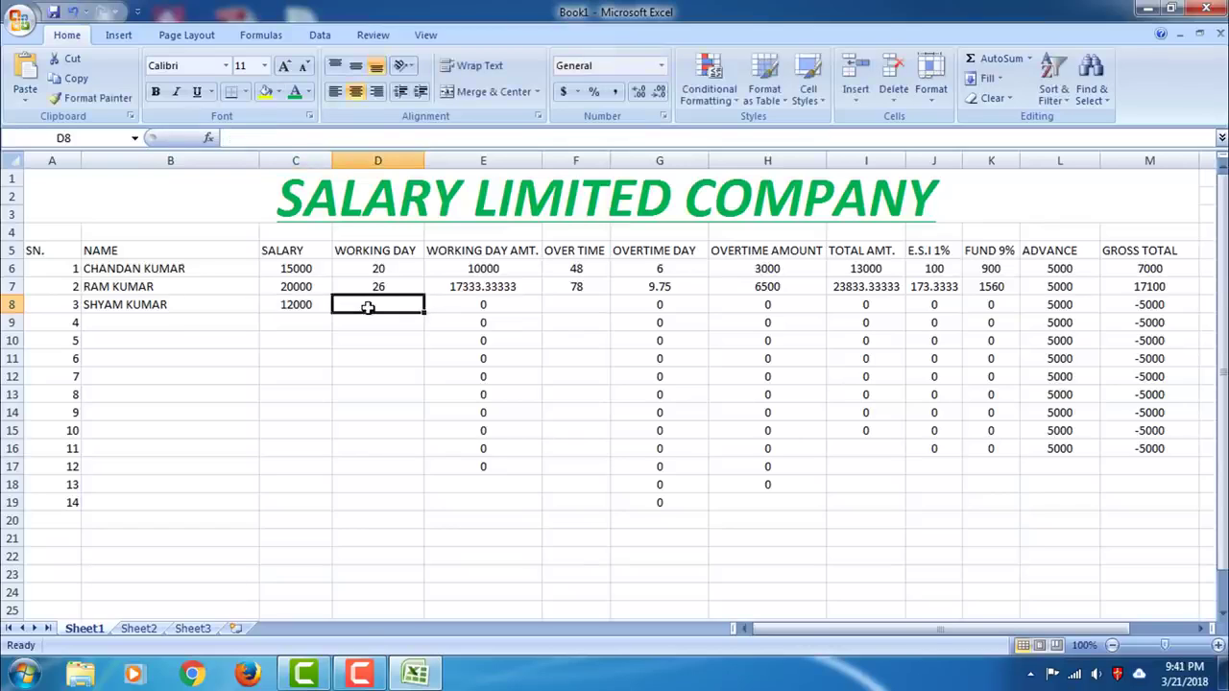
pyautogui.write('18')
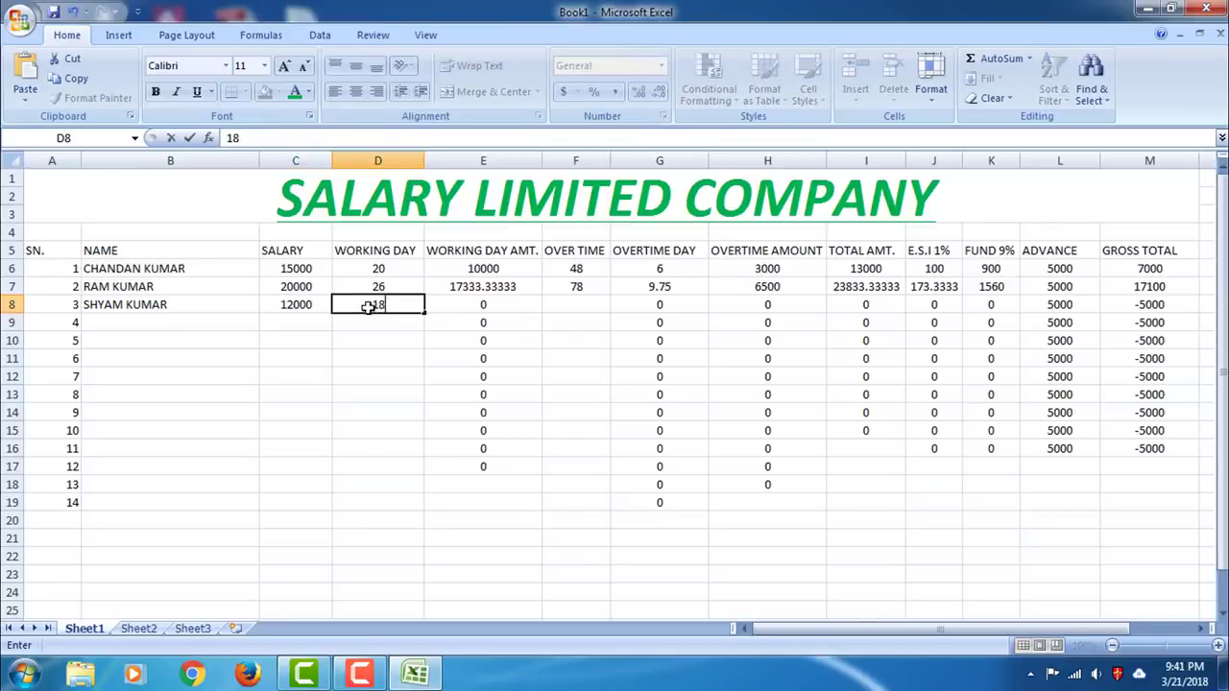
pyautogui.click(472, 320)
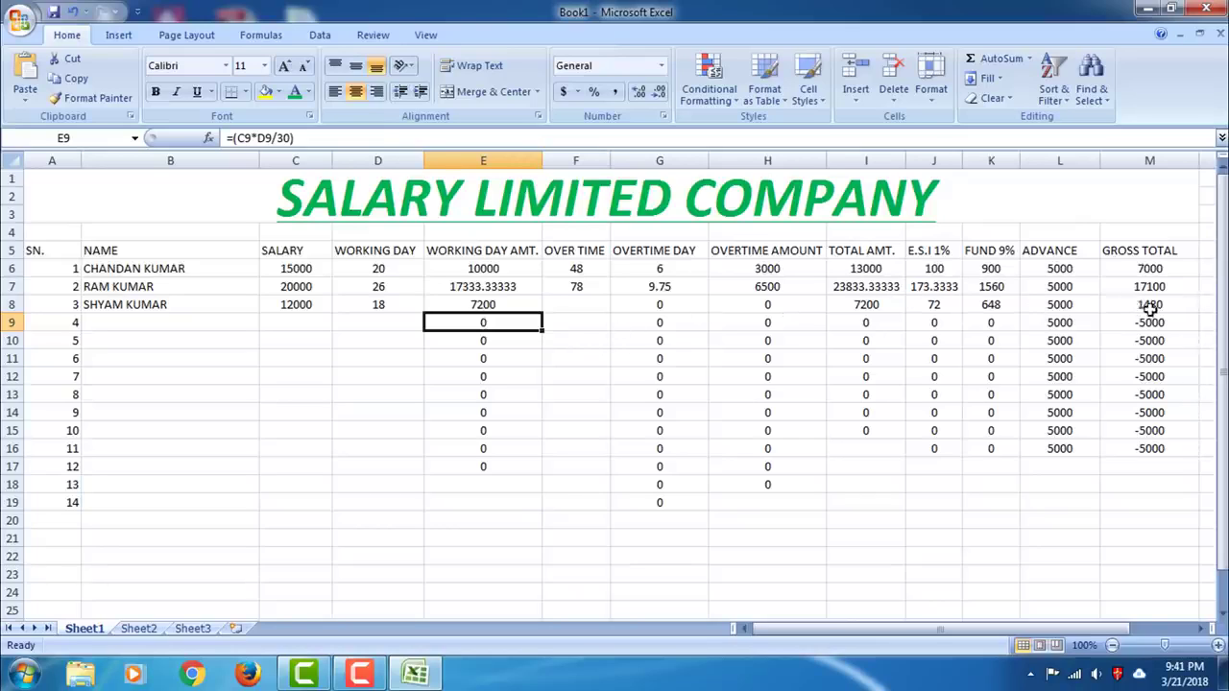
pyautogui.click(580, 306)
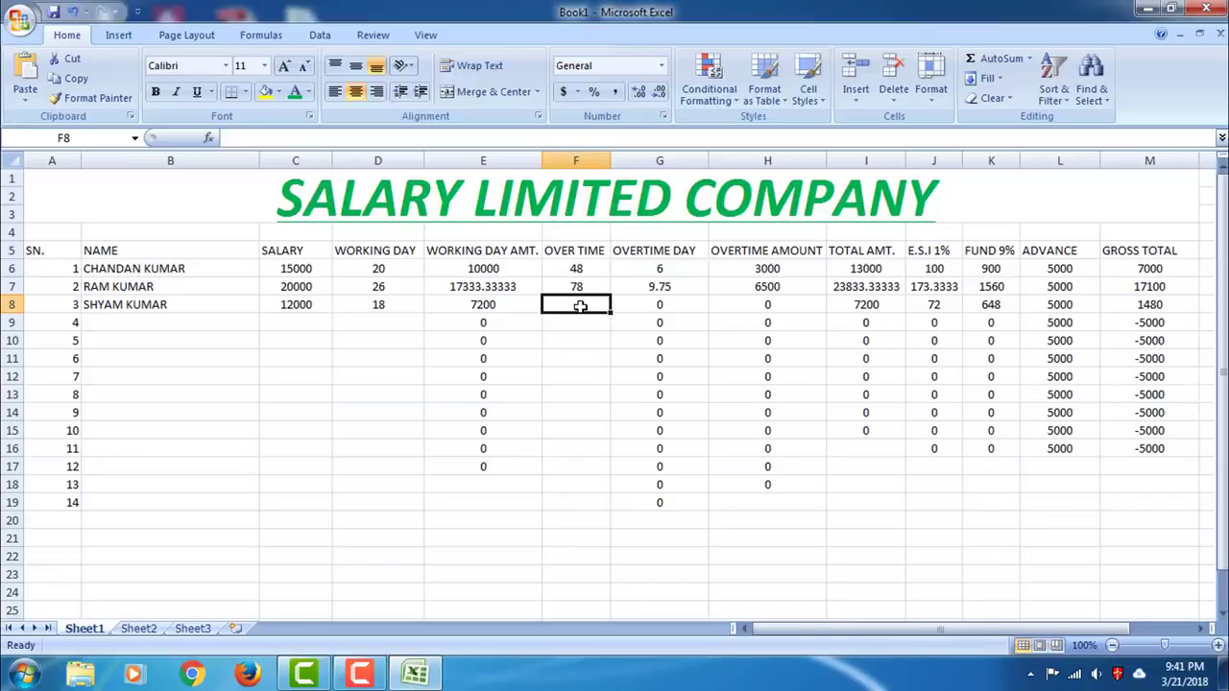
pyautogui.write('35')
pyautogui.press('Return')
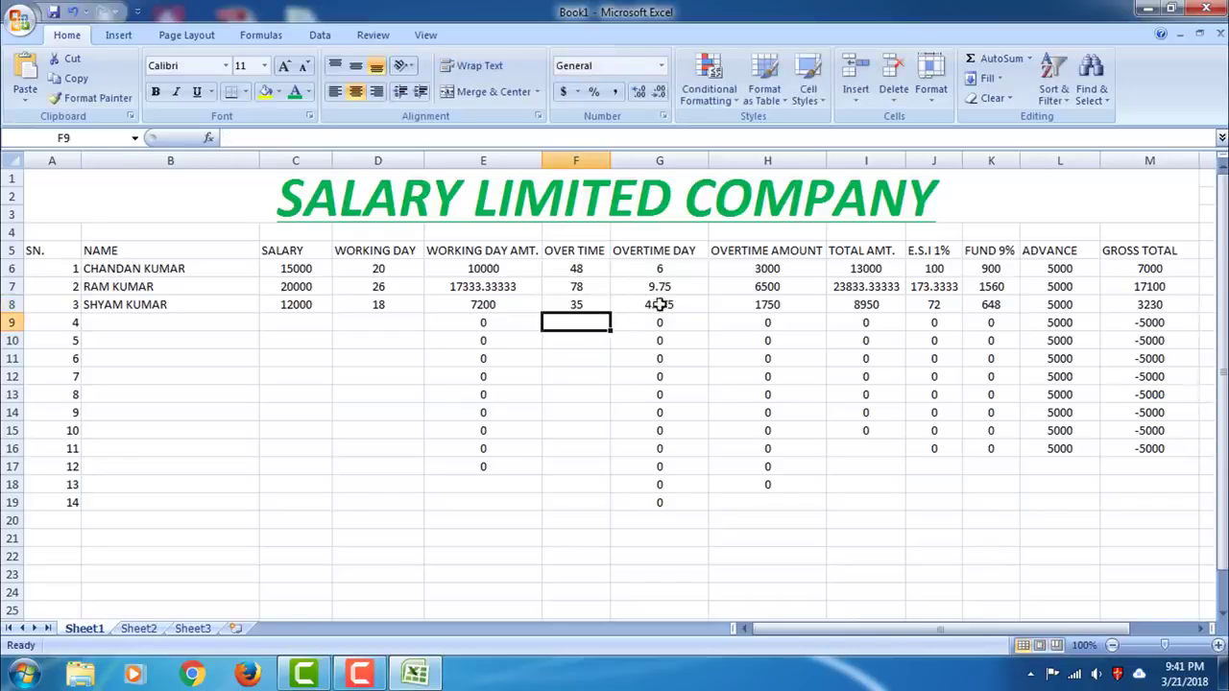